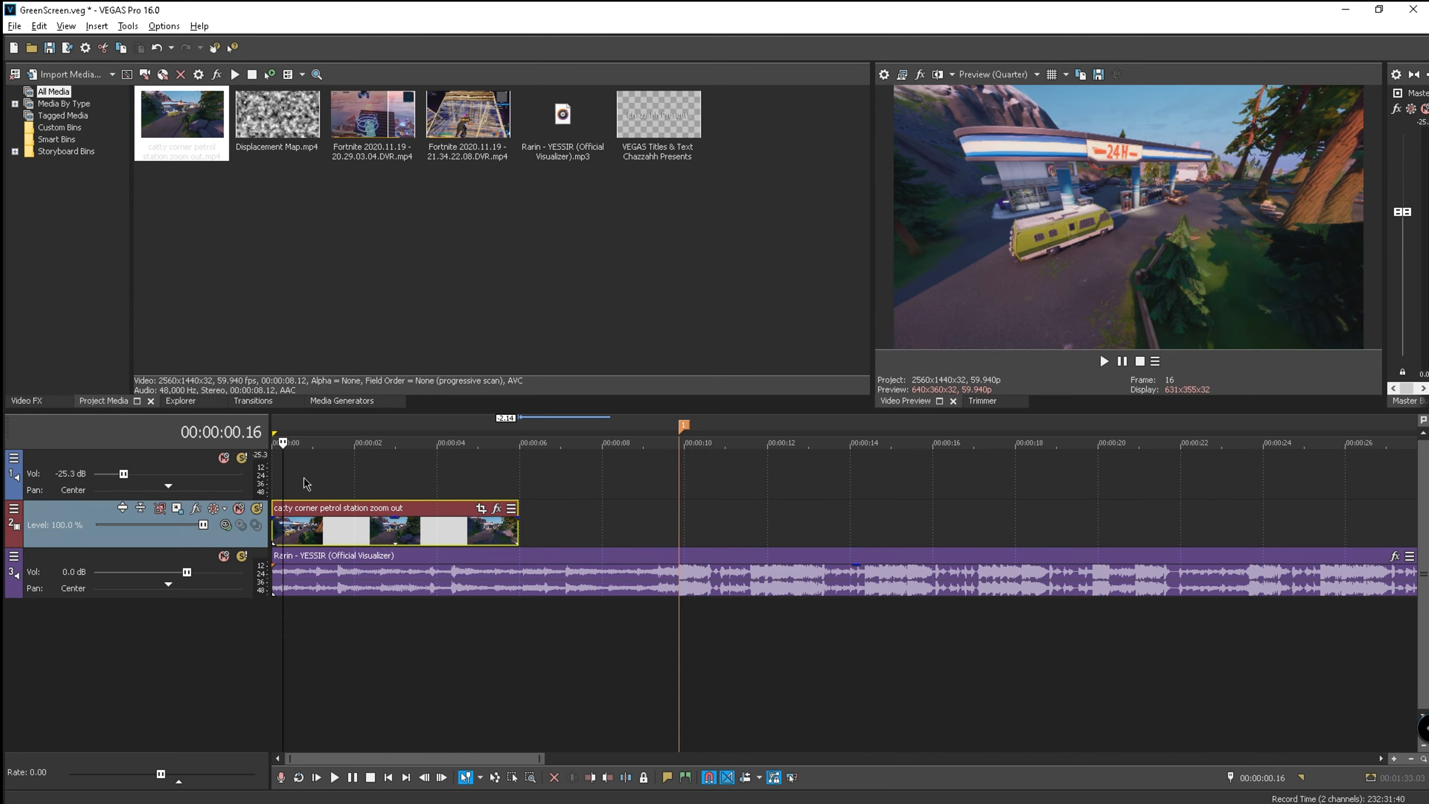
- Return the cursor to the project start with Ctrl+Home
{"action": "key", "text": "ctrl+Home"}
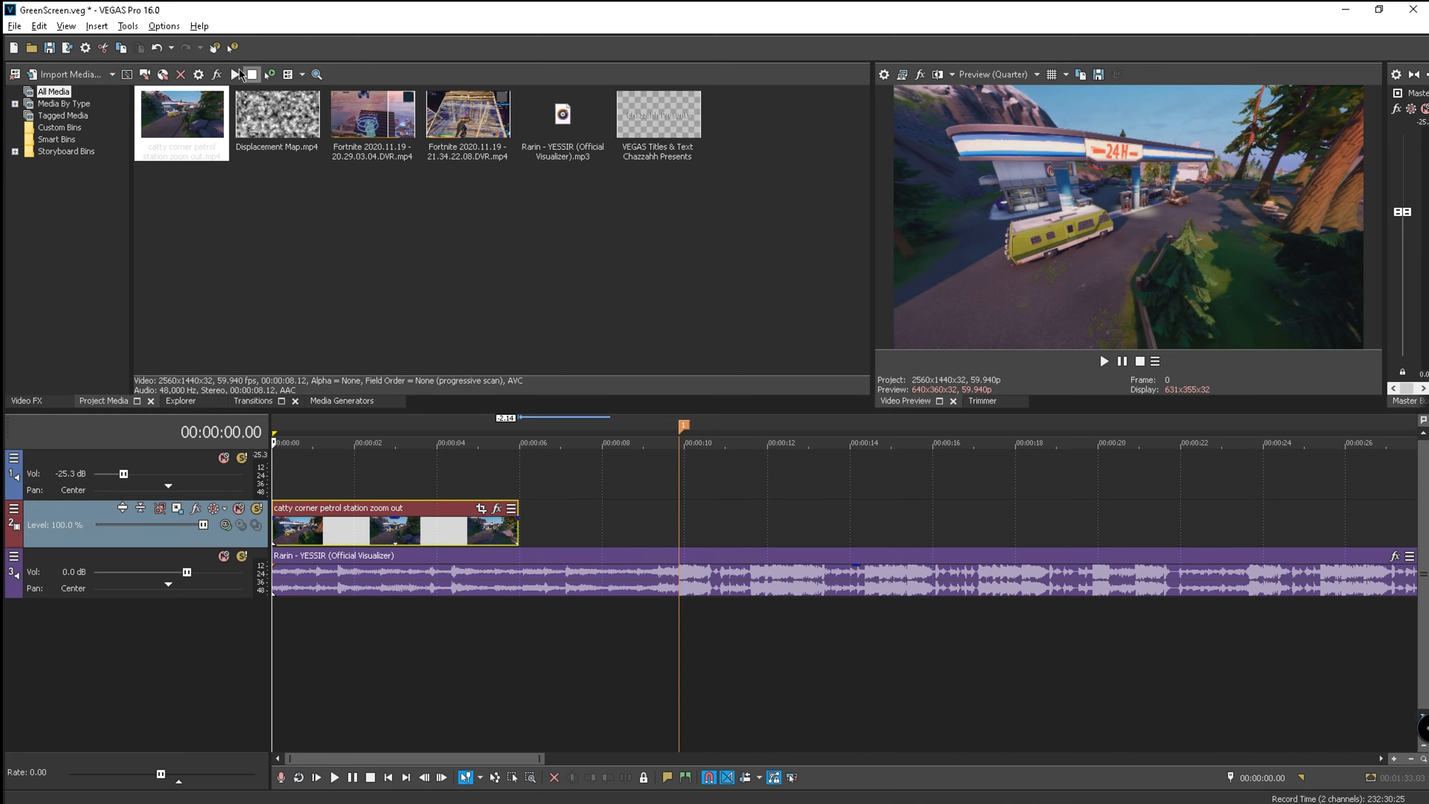
- Add a 'Chazzahh Presents' VEGAS Titles & Text event at the project start, above the petrol station clip
{"action": "left_click", "coordinate": [279, 476]}
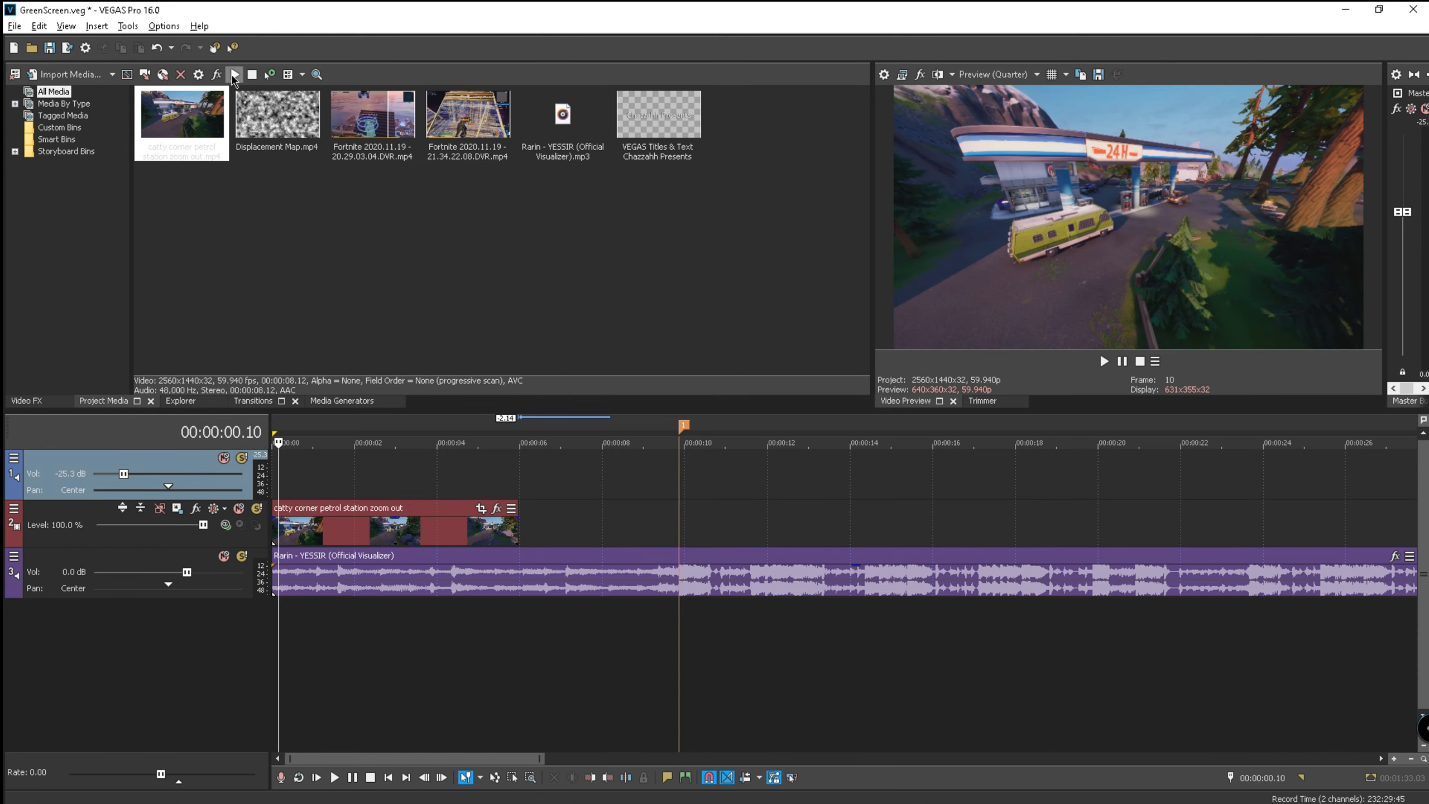
{"action": "left_click", "coordinate": [96, 26]}
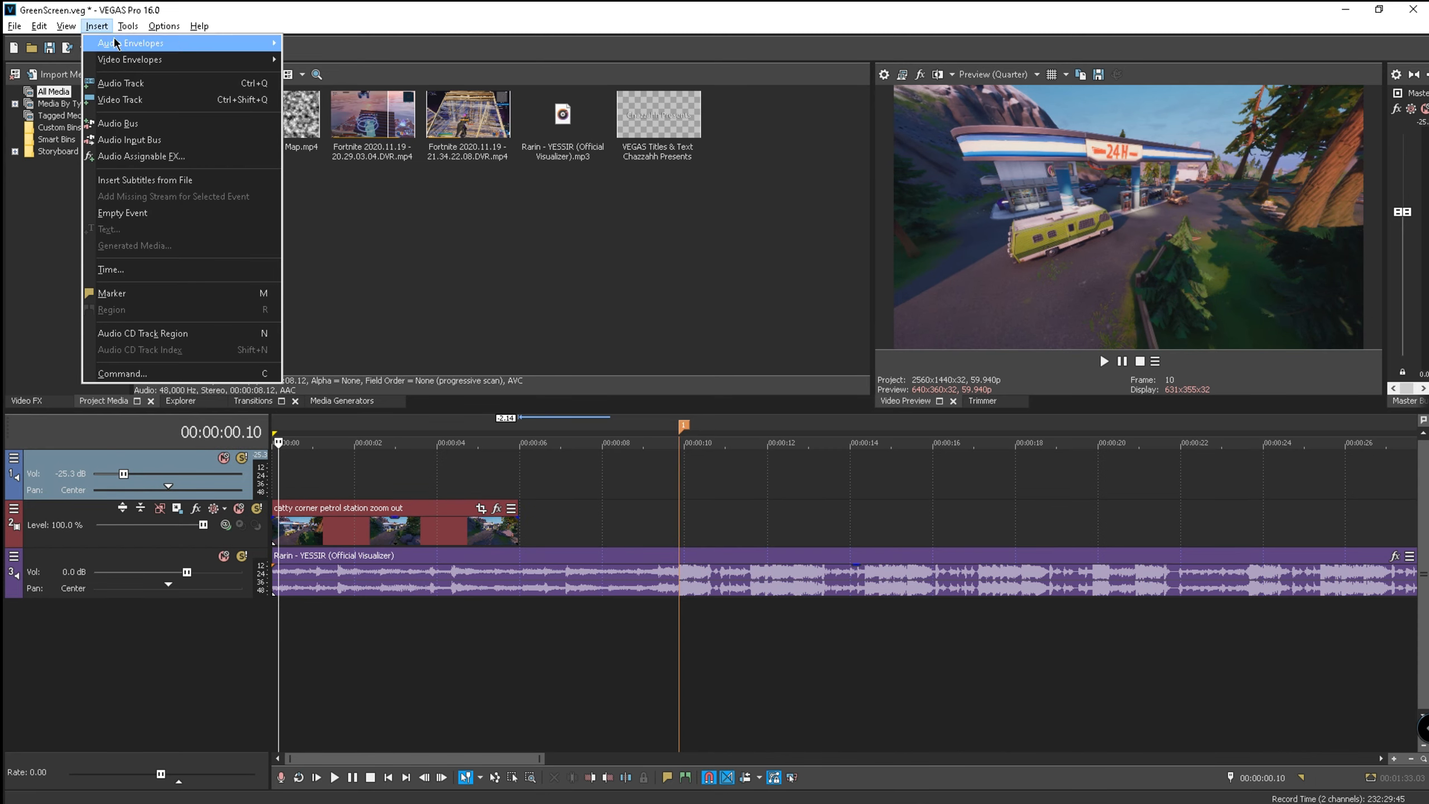
{"action": "left_click", "coordinate": [209, 251]}
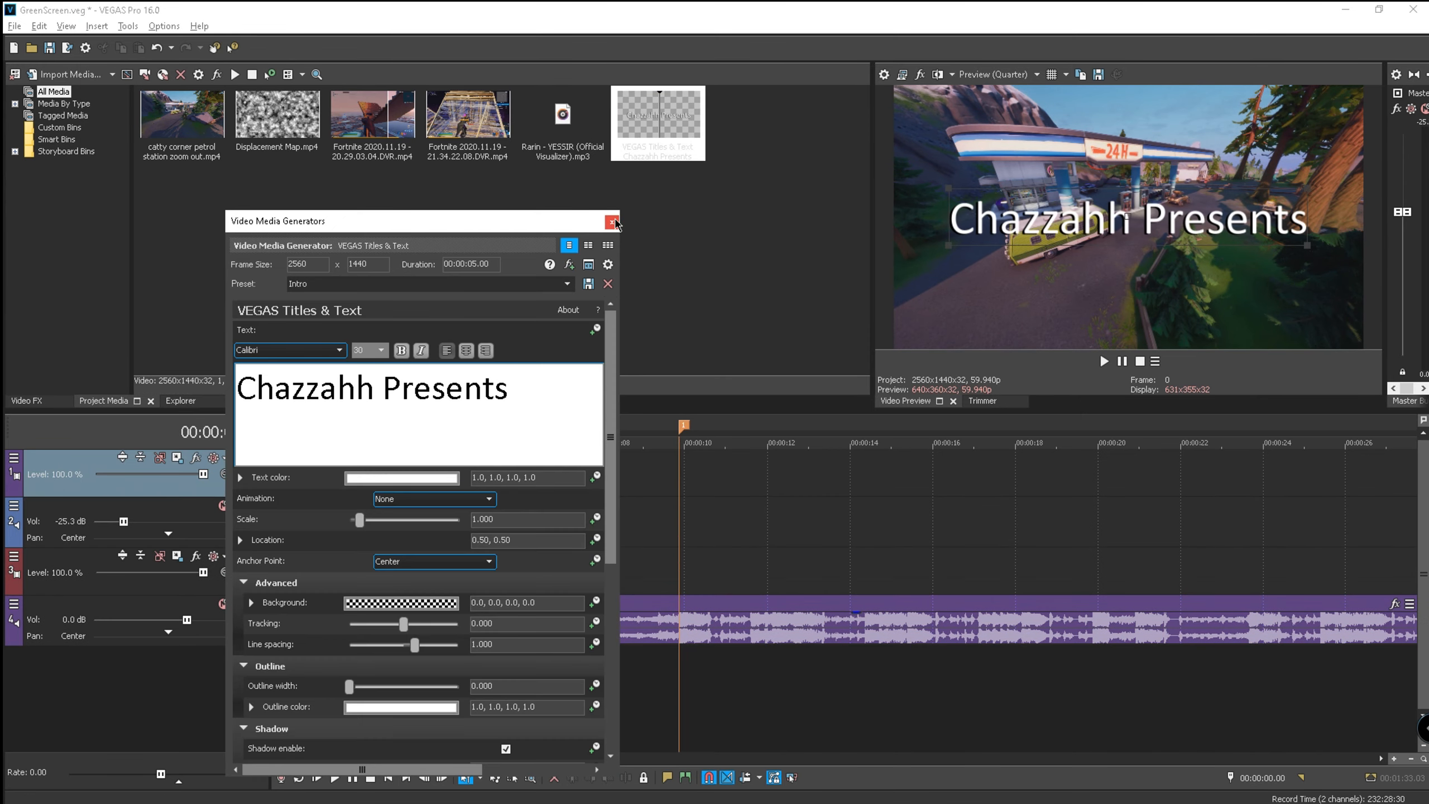
{"action": "left_click", "coordinate": [615, 224]}
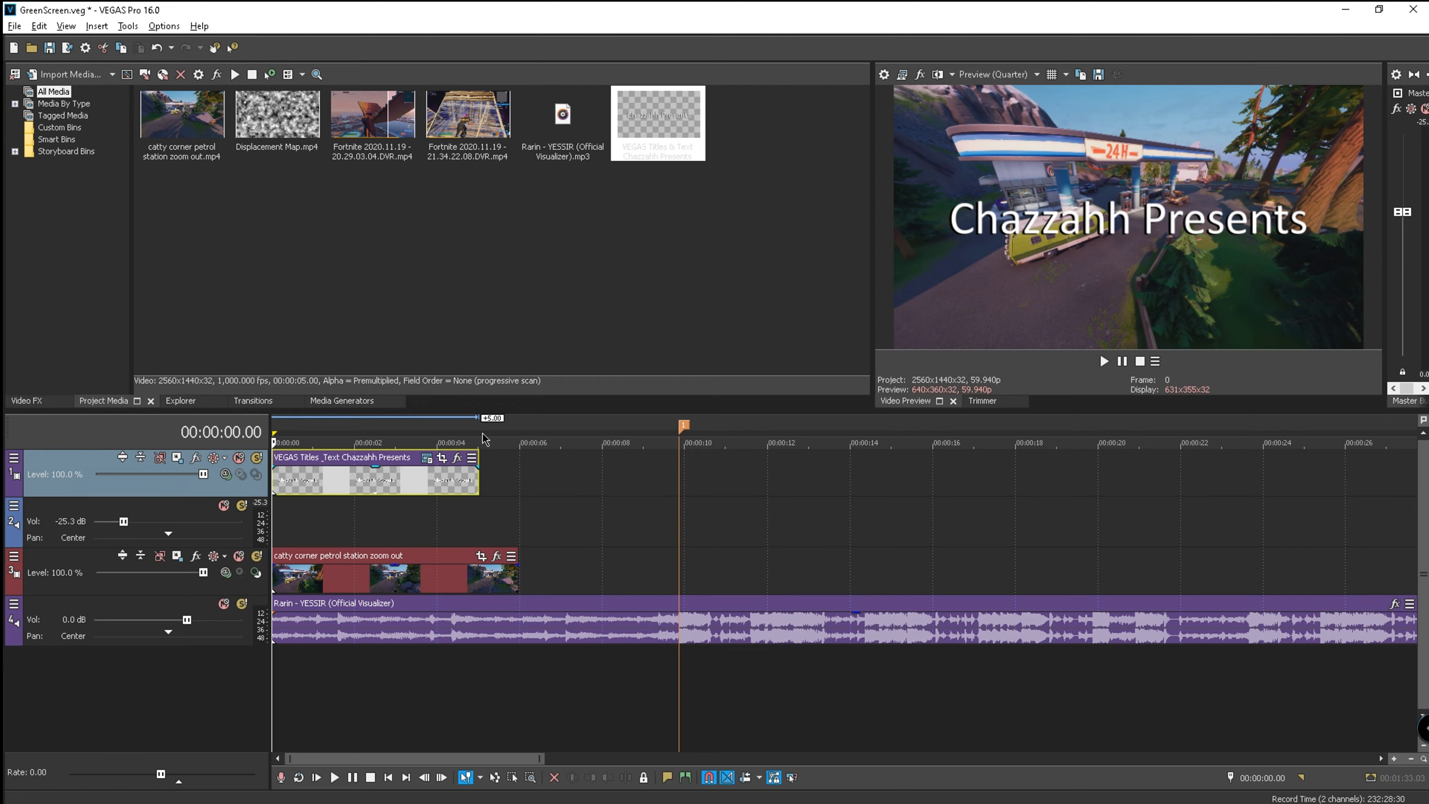
{"action": "left_click", "coordinate": [427, 458]}
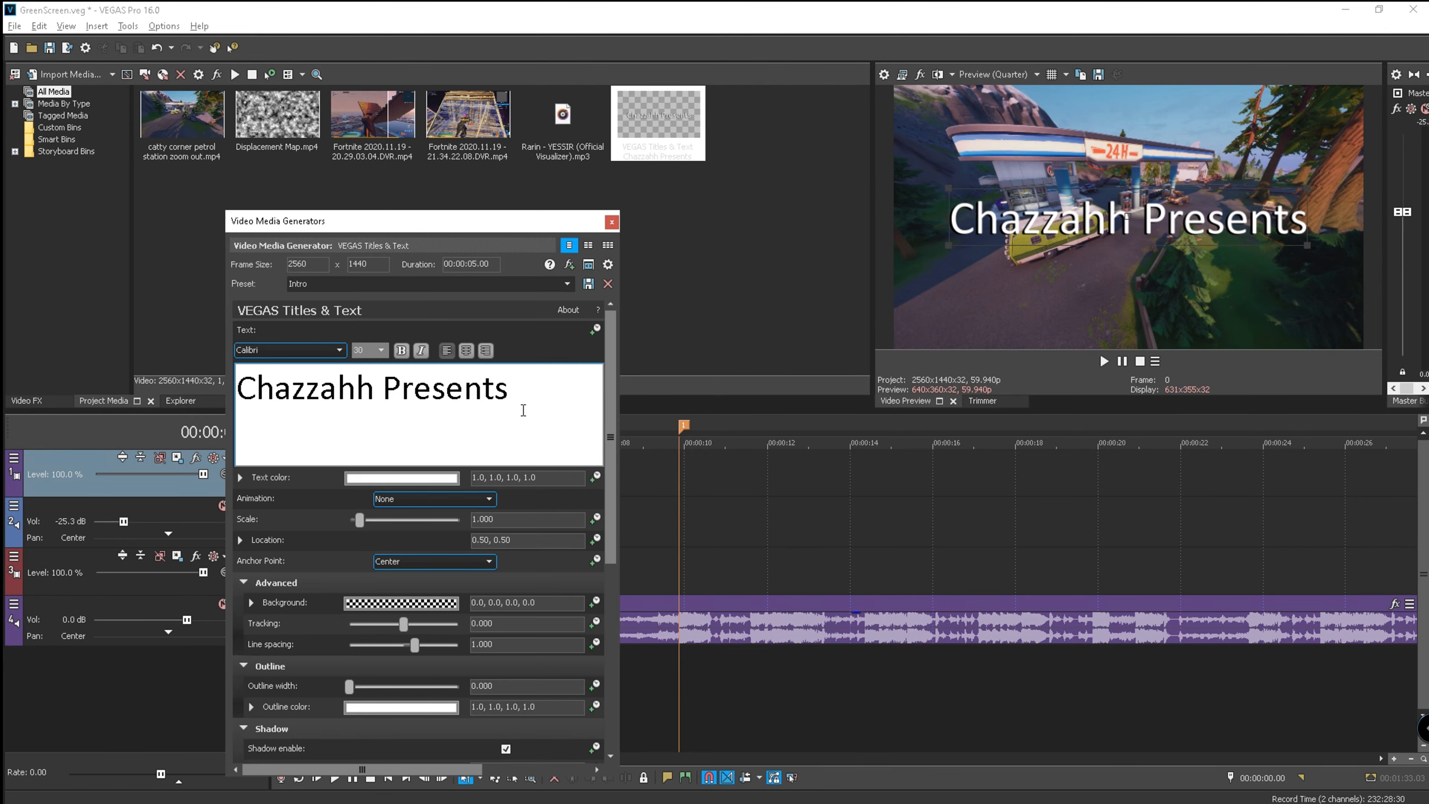
- Give the 'Chazzahh Presents' title a 0.500 outline width and font size 42
{"action": "left_click_drag", "start_coordinate": [610, 484], "coordinate": [612, 675]}
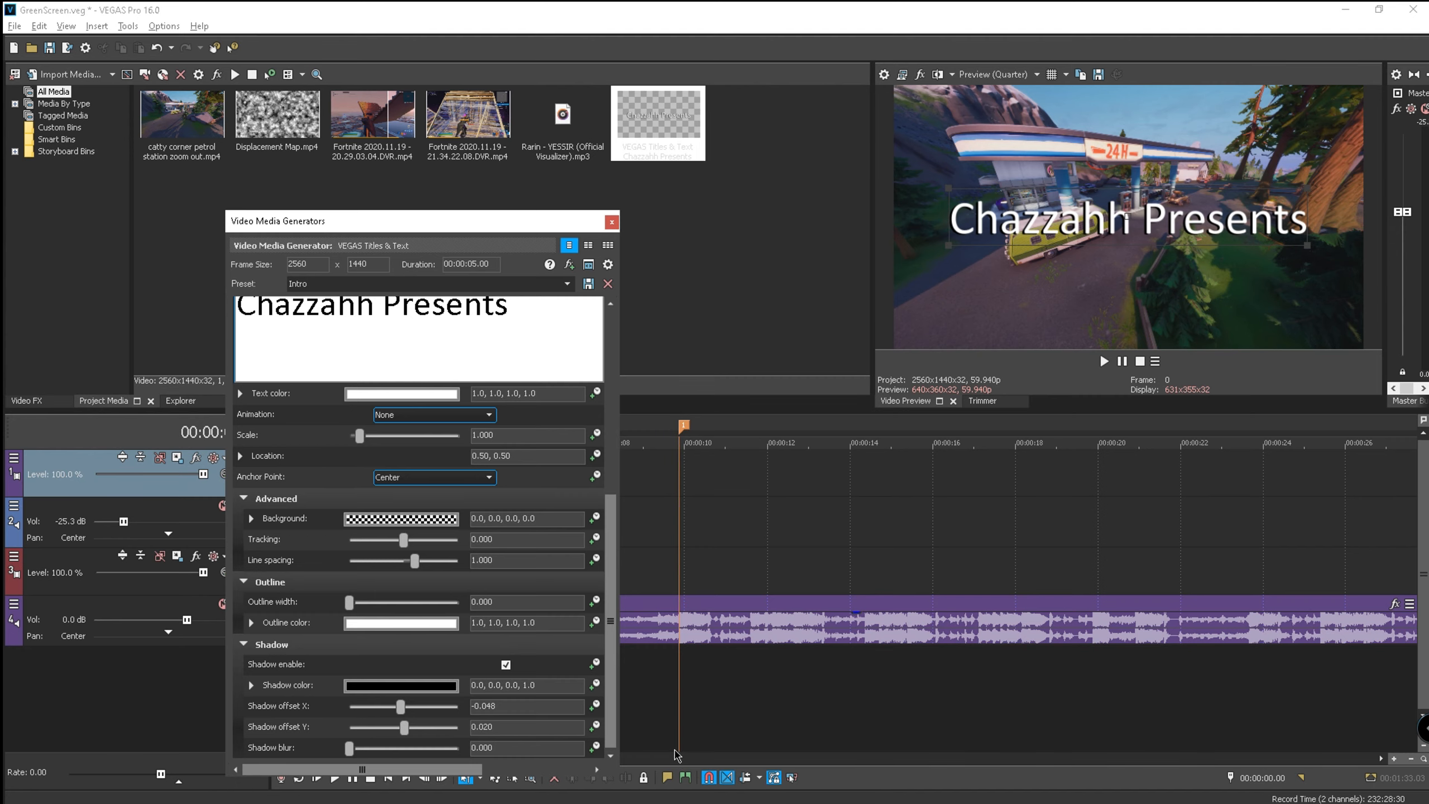
{"action": "scroll", "coordinate": [564, 652], "scroll_direction": "up", "scroll_amount": 2}
{"action": "scroll", "coordinate": [569, 639], "scroll_direction": "up", "scroll_amount": 1}
{"action": "left_click_drag", "start_coordinate": [524, 361], "coordinate": [257, 359]}
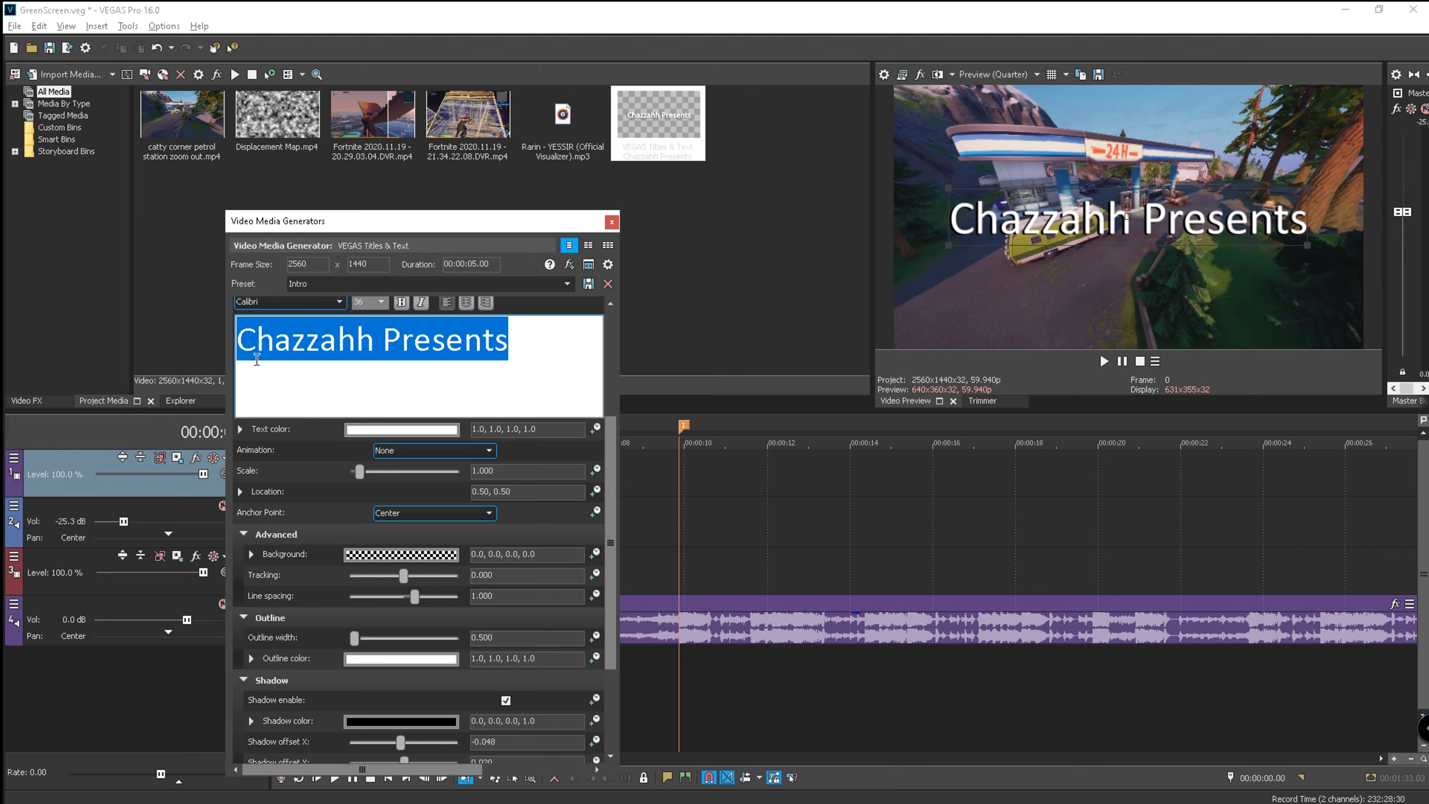
{"action": "left_click", "coordinate": [377, 303]}
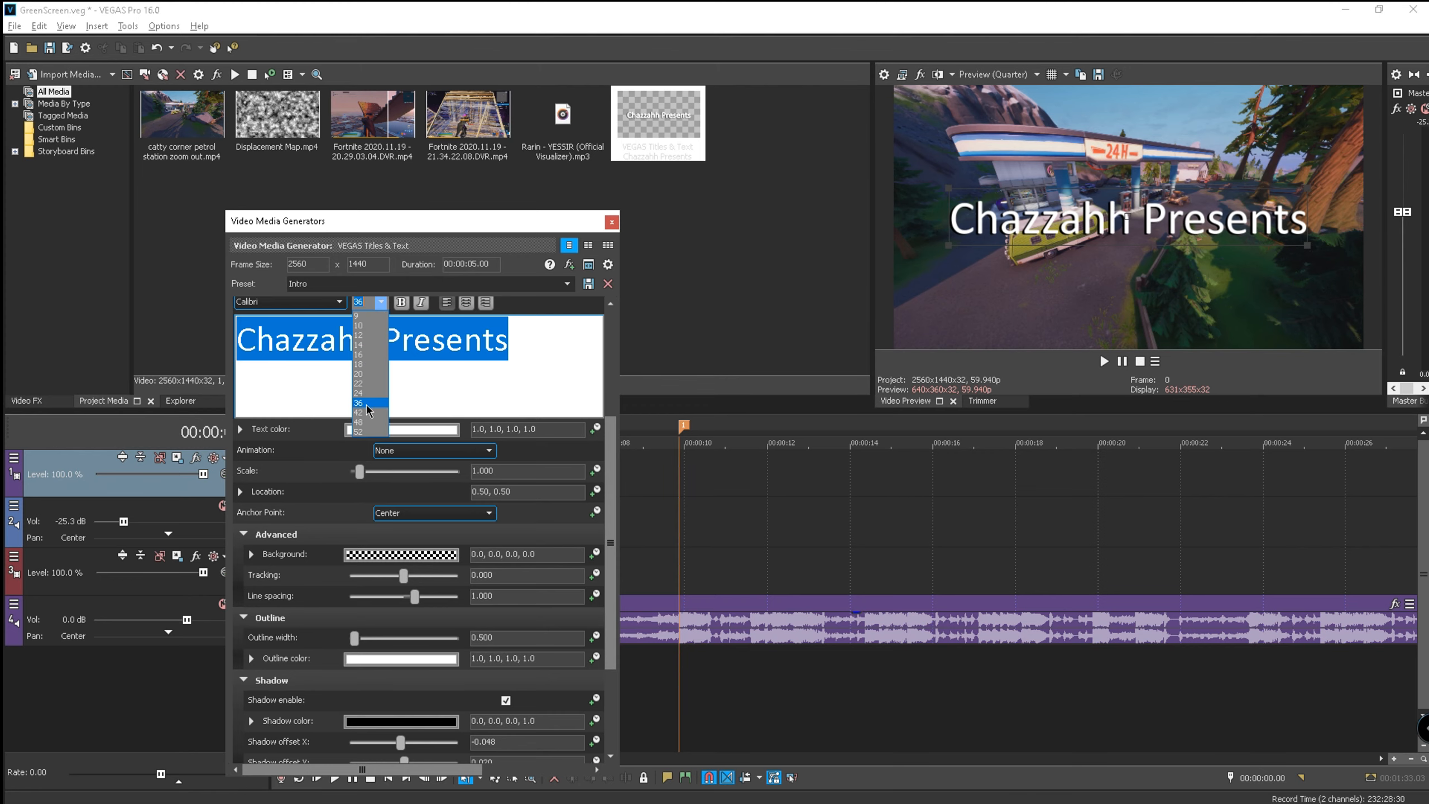
{"action": "left_click", "coordinate": [375, 420]}
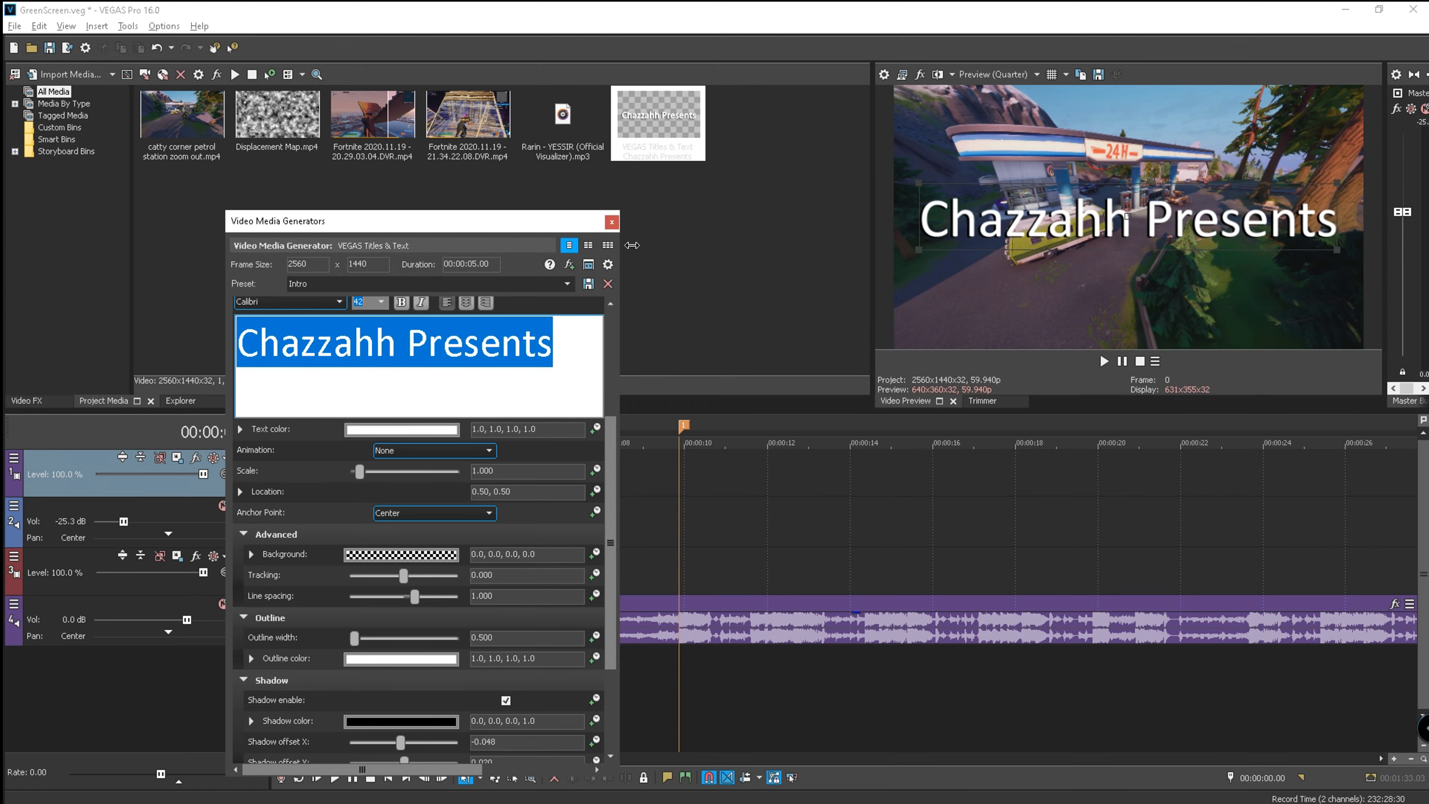
{"action": "left_click", "coordinate": [612, 222]}
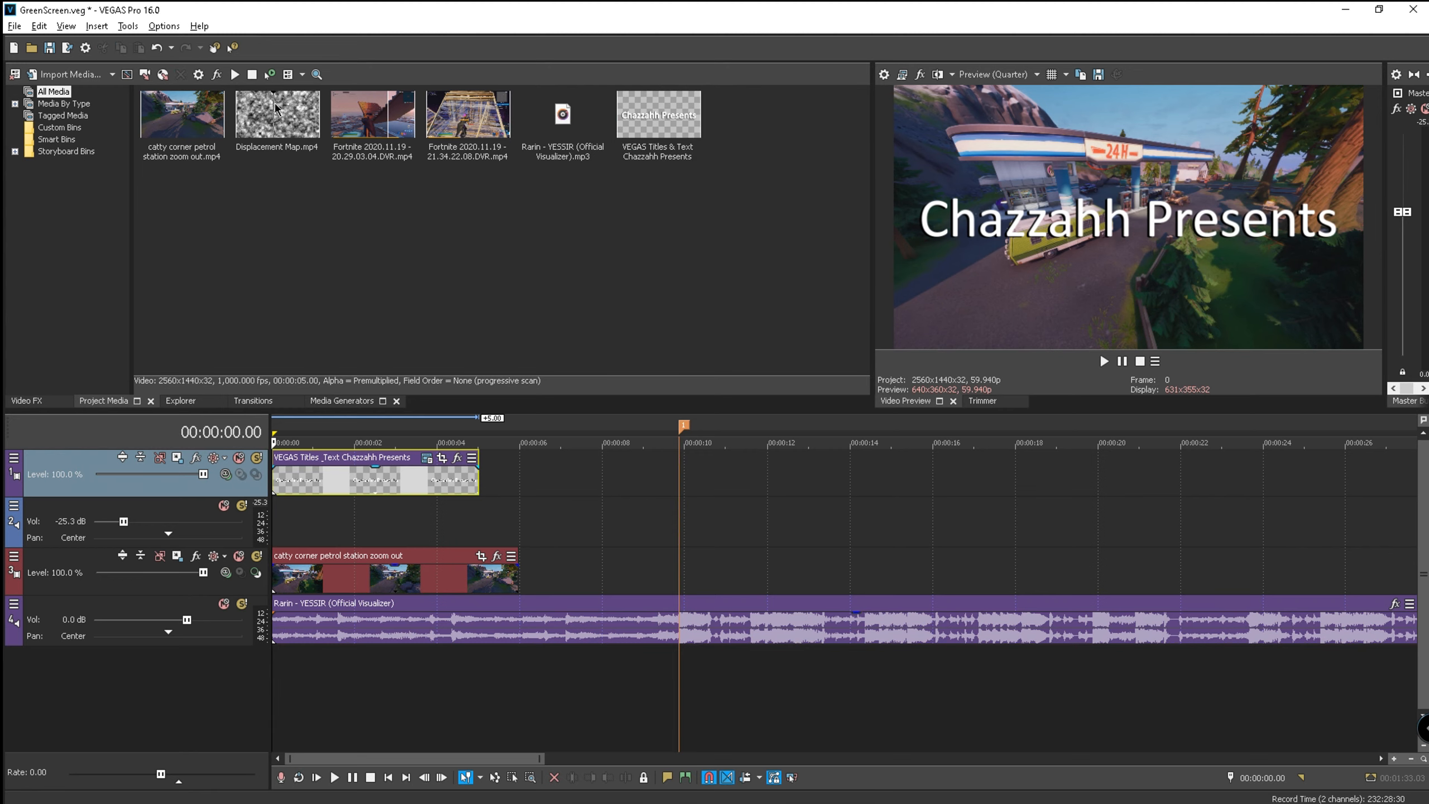
- Place Displacement Map.mp4 at the timeline start and move its video onto a new top video track
{"action": "left_click_drag", "start_coordinate": [254, 128], "coordinate": [286, 508]}
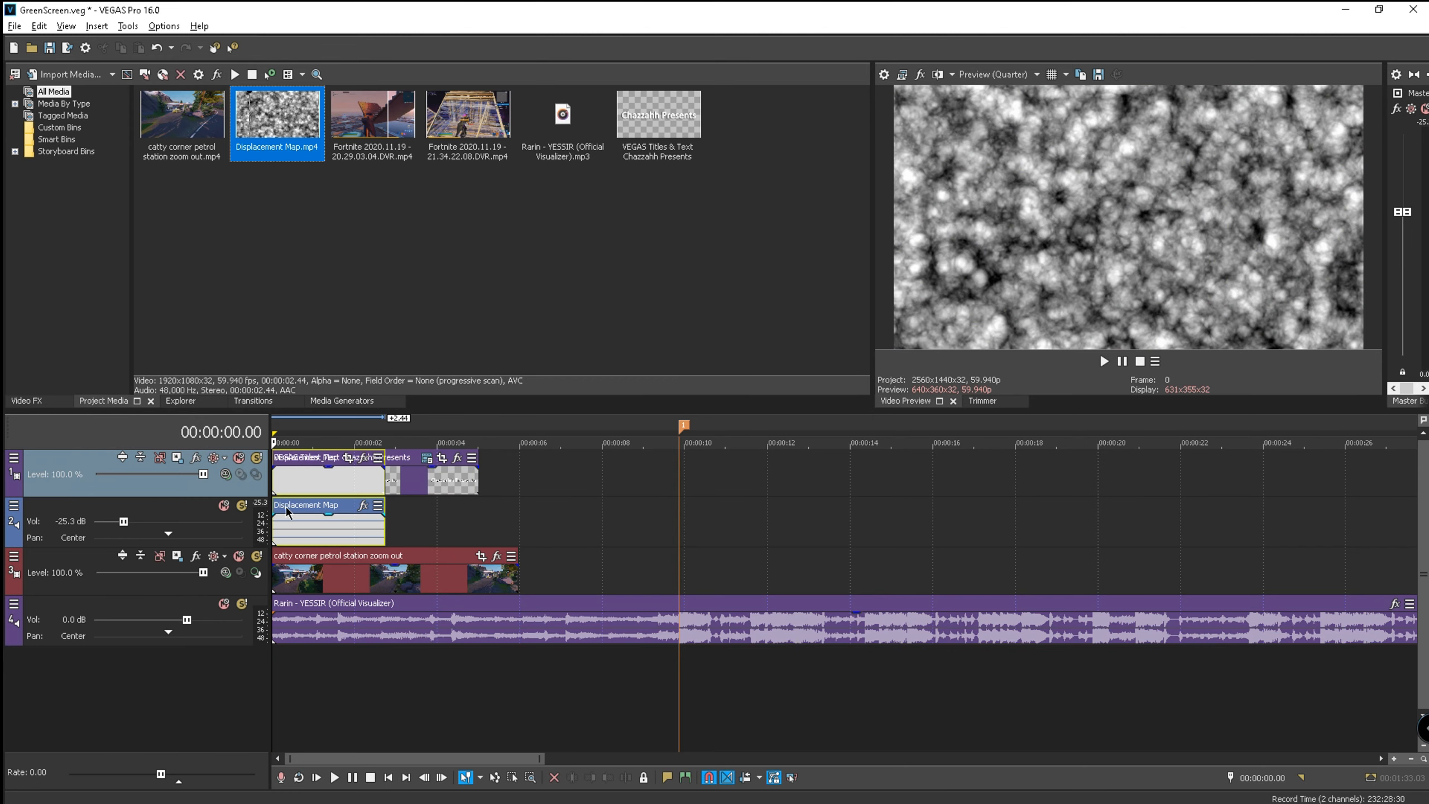
{"action": "right_click", "coordinate": [88, 450]}
{"action": "left_click", "coordinate": [95, 491]}
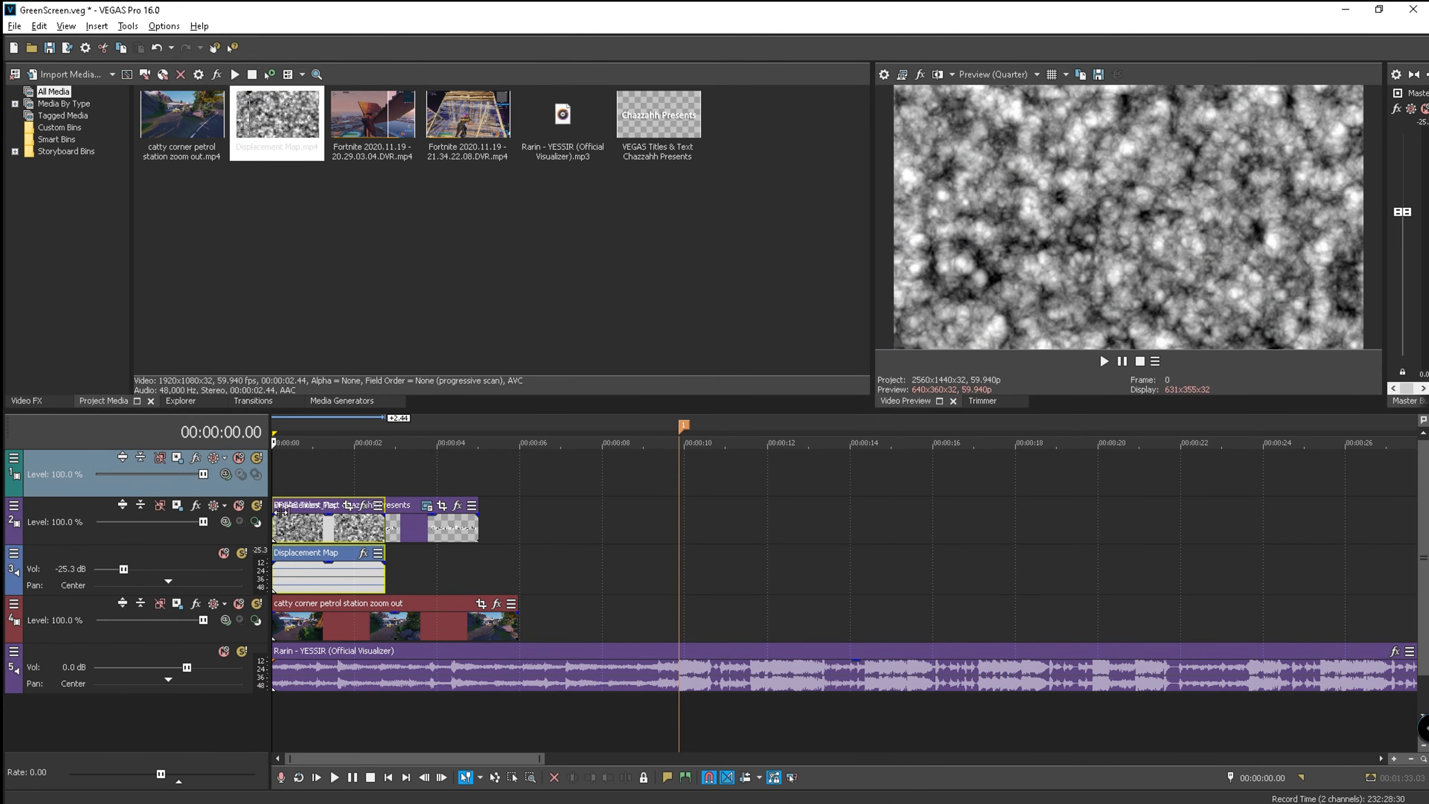
{"action": "left_click", "coordinate": [406, 510]}
{"action": "left_click", "coordinate": [326, 507]}
{"action": "left_click_drag", "start_coordinate": [331, 505], "coordinate": [338, 483]}
- Stretch the Displacement Map clip to the title's length and delete its audio event and empty audio track
{"action": "left_click", "coordinate": [278, 440]}
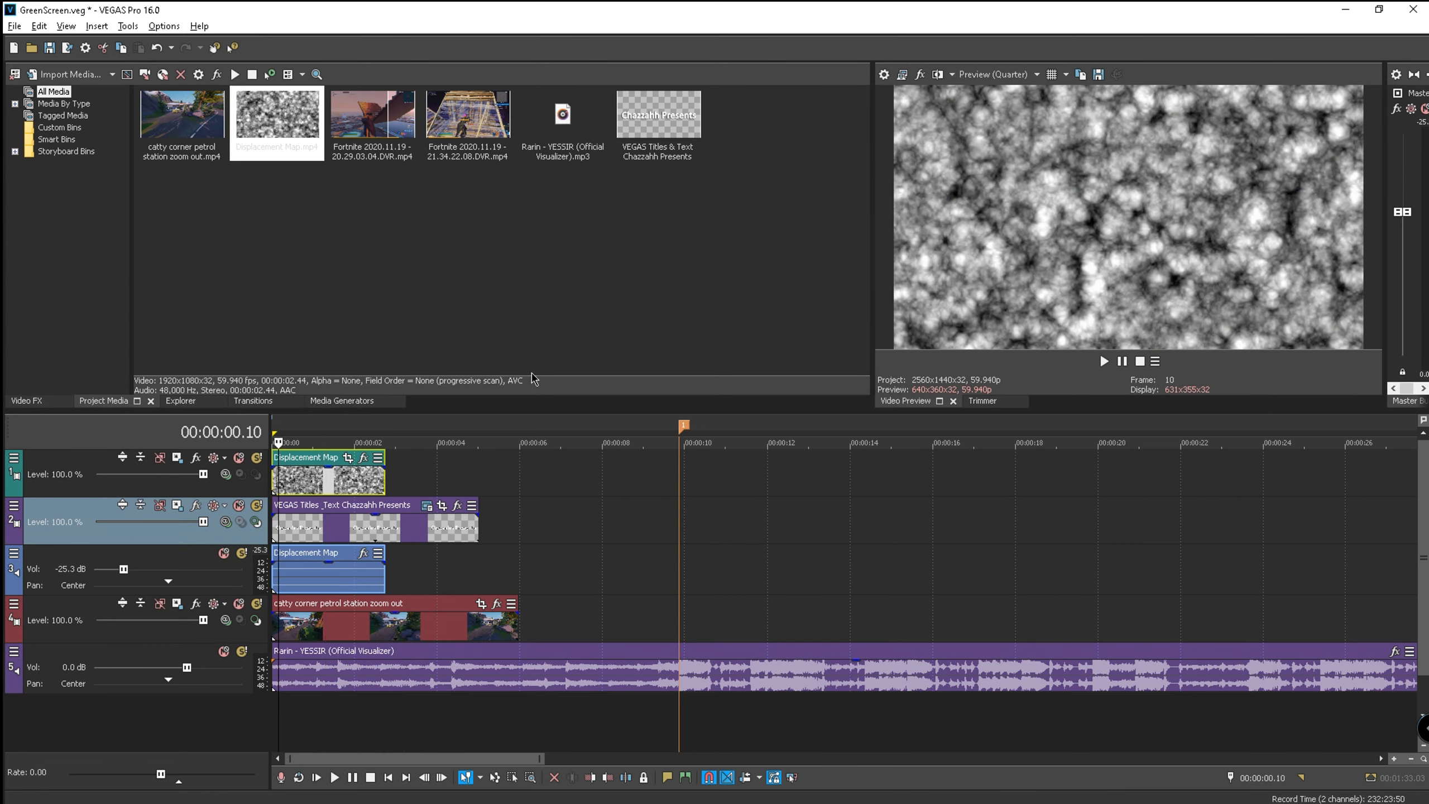
{"action": "left_click_drag", "start_coordinate": [384, 478], "coordinate": [479, 480]}
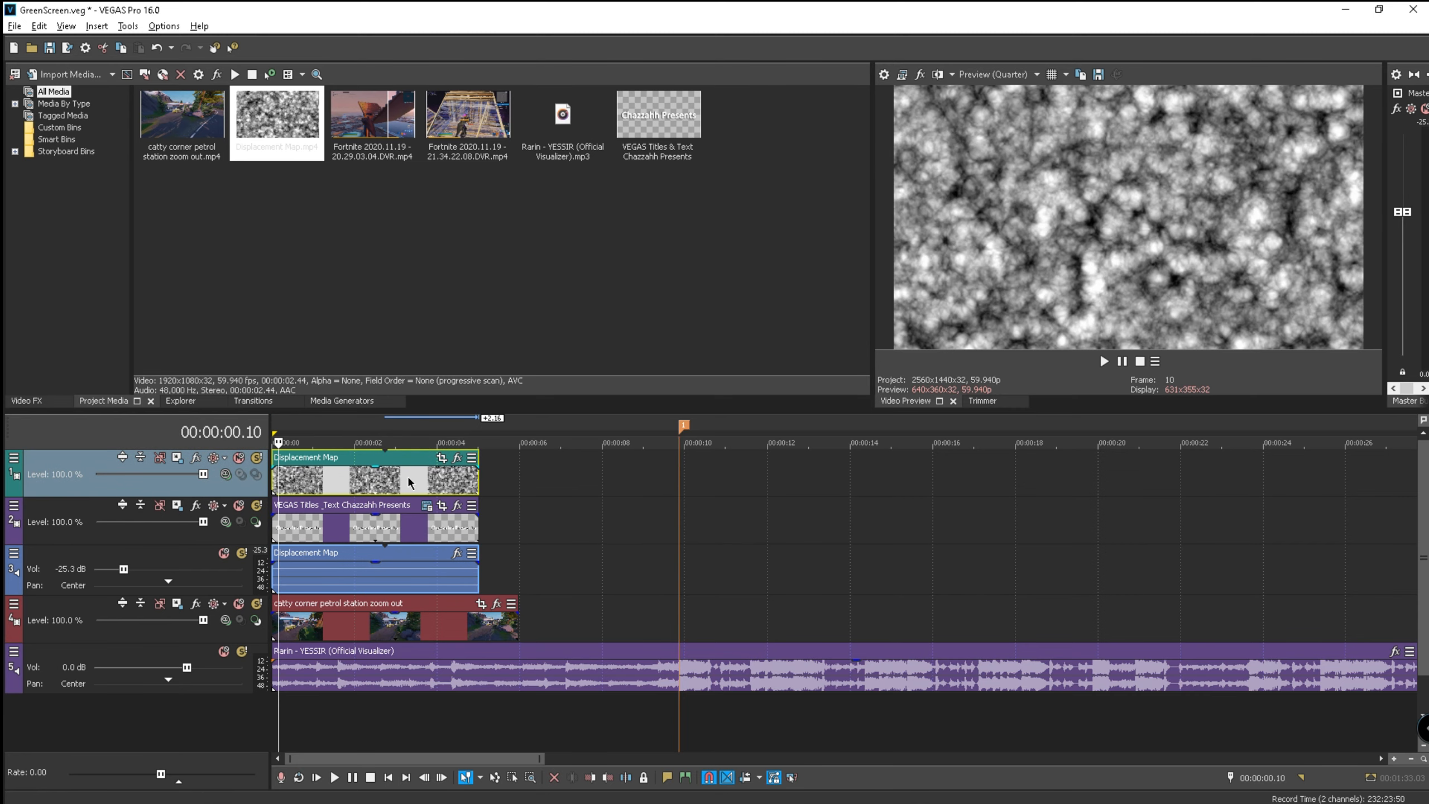
{"action": "left_click", "coordinate": [406, 570]}
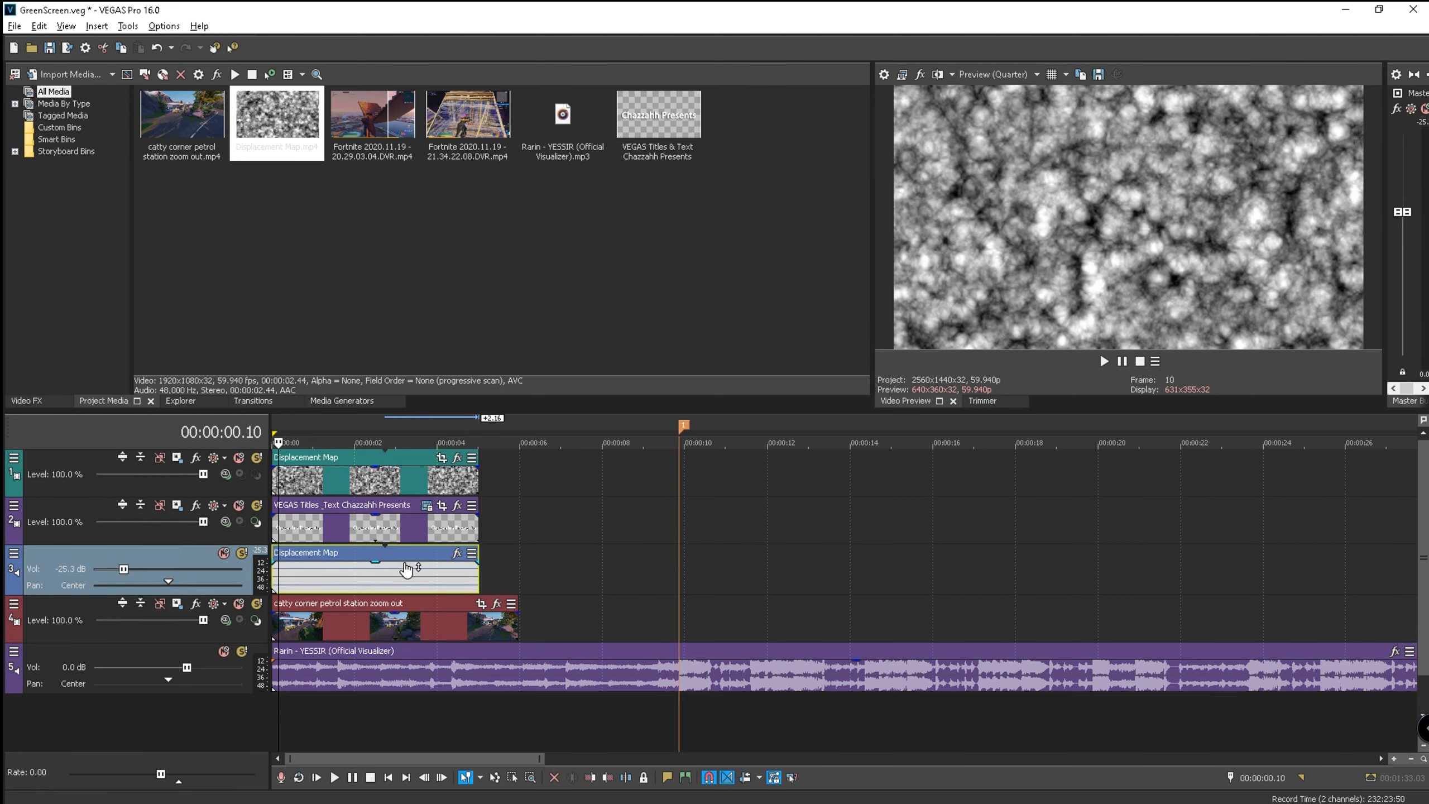
{"action": "key", "text": "Delete"}
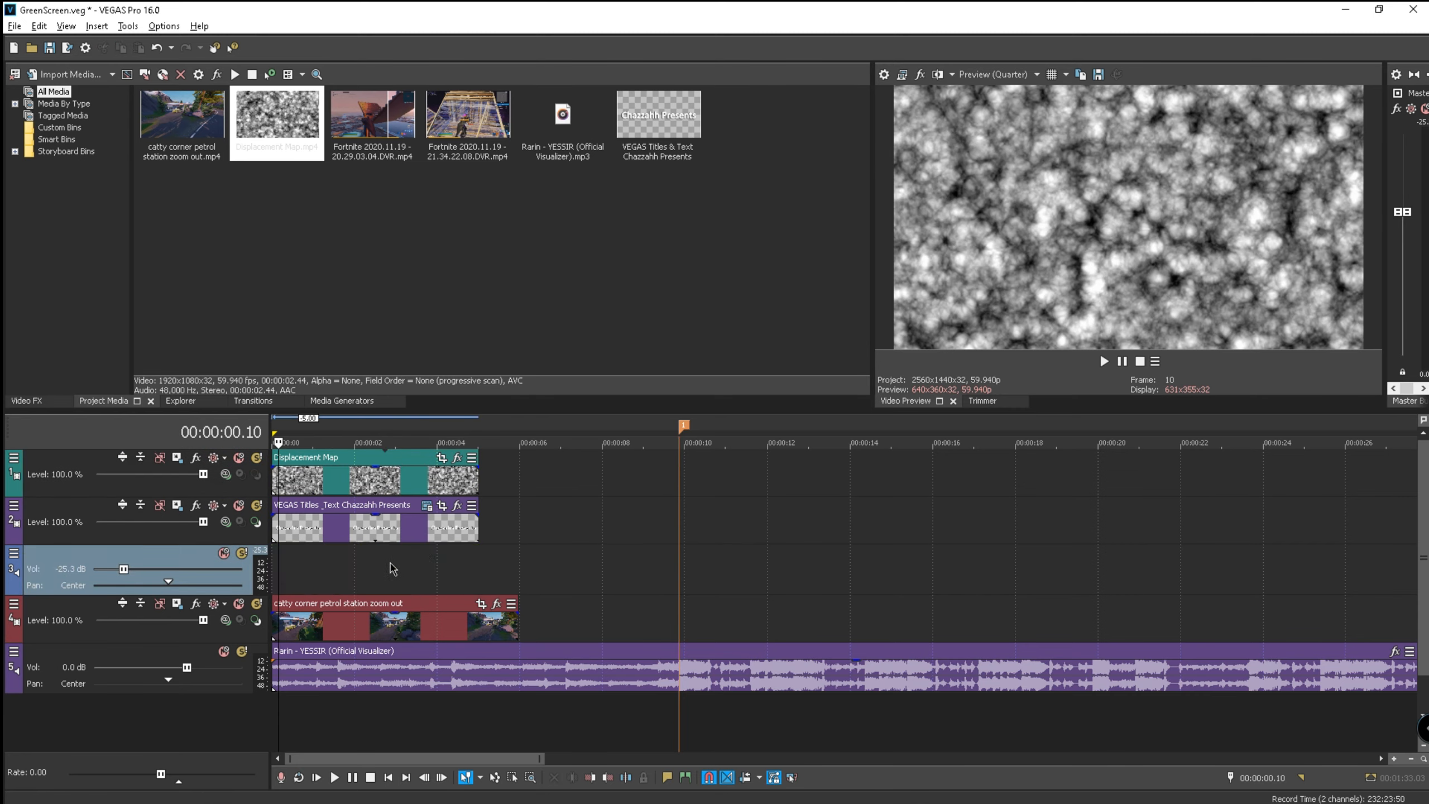
{"action": "right_click", "coordinate": [157, 563]}
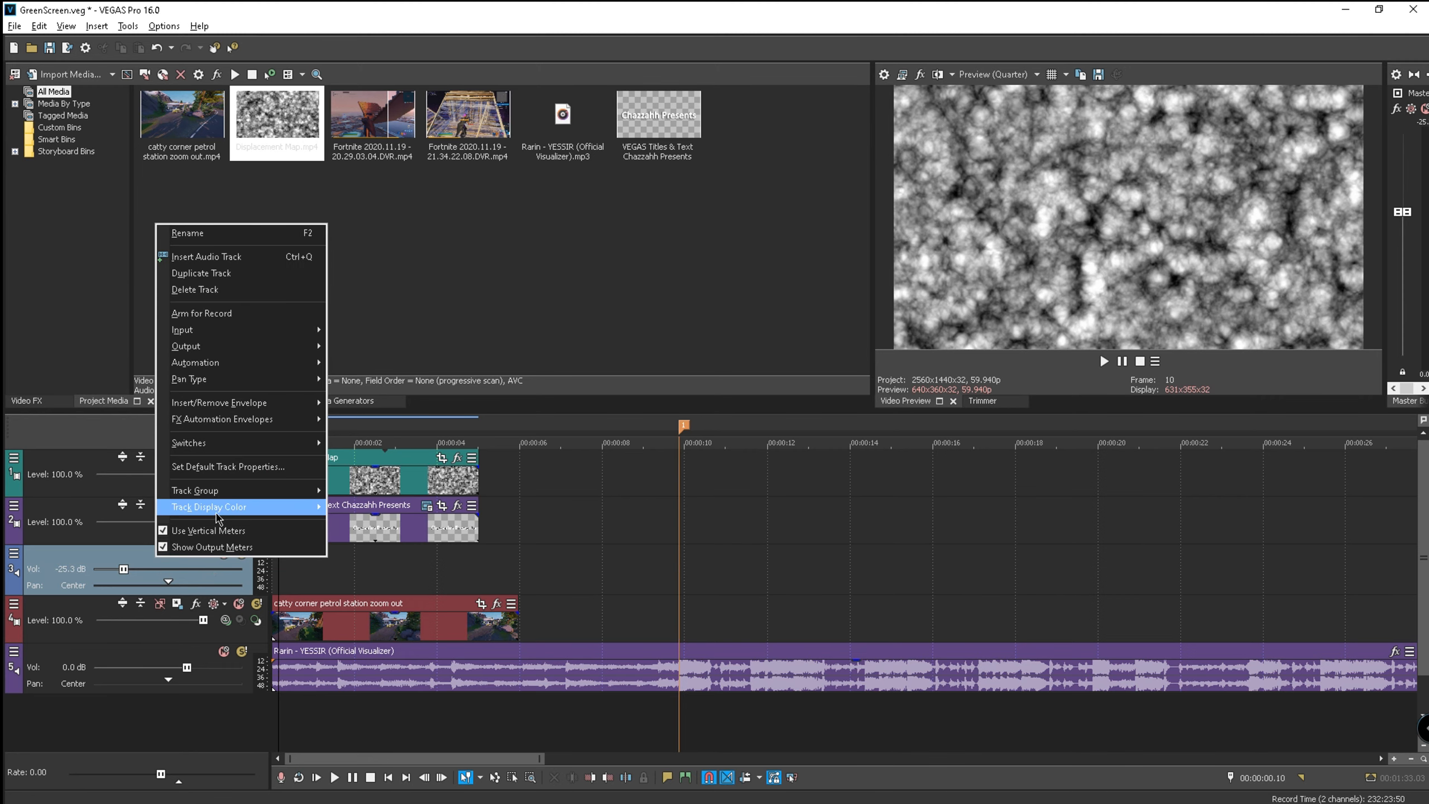
{"action": "left_click", "coordinate": [195, 290]}
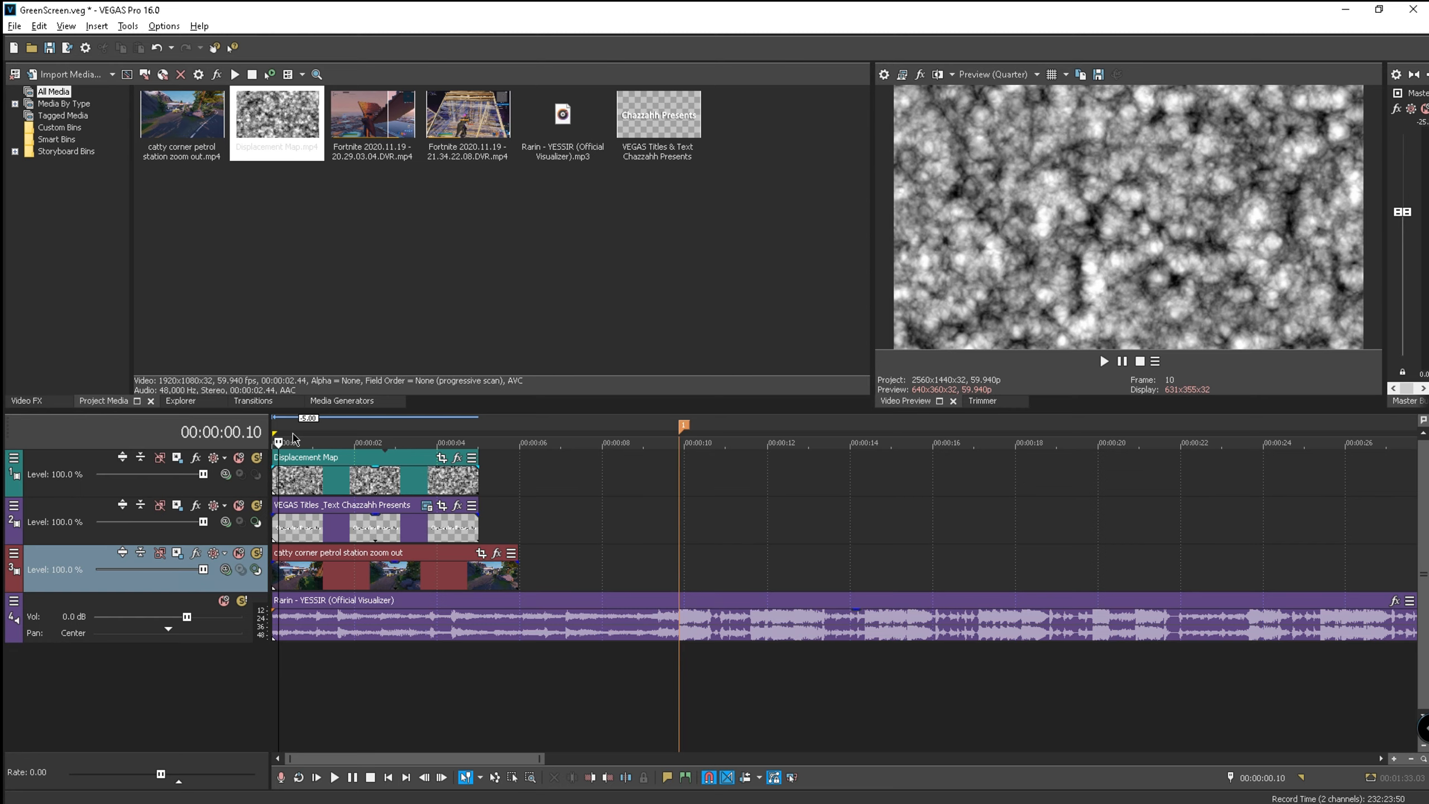
{"action": "key", "text": "Left"}
- Composite the top track through VEGAS Displacement Map with horizontal and vertical scale 0.002
{"action": "left_click", "coordinate": [277, 435]}
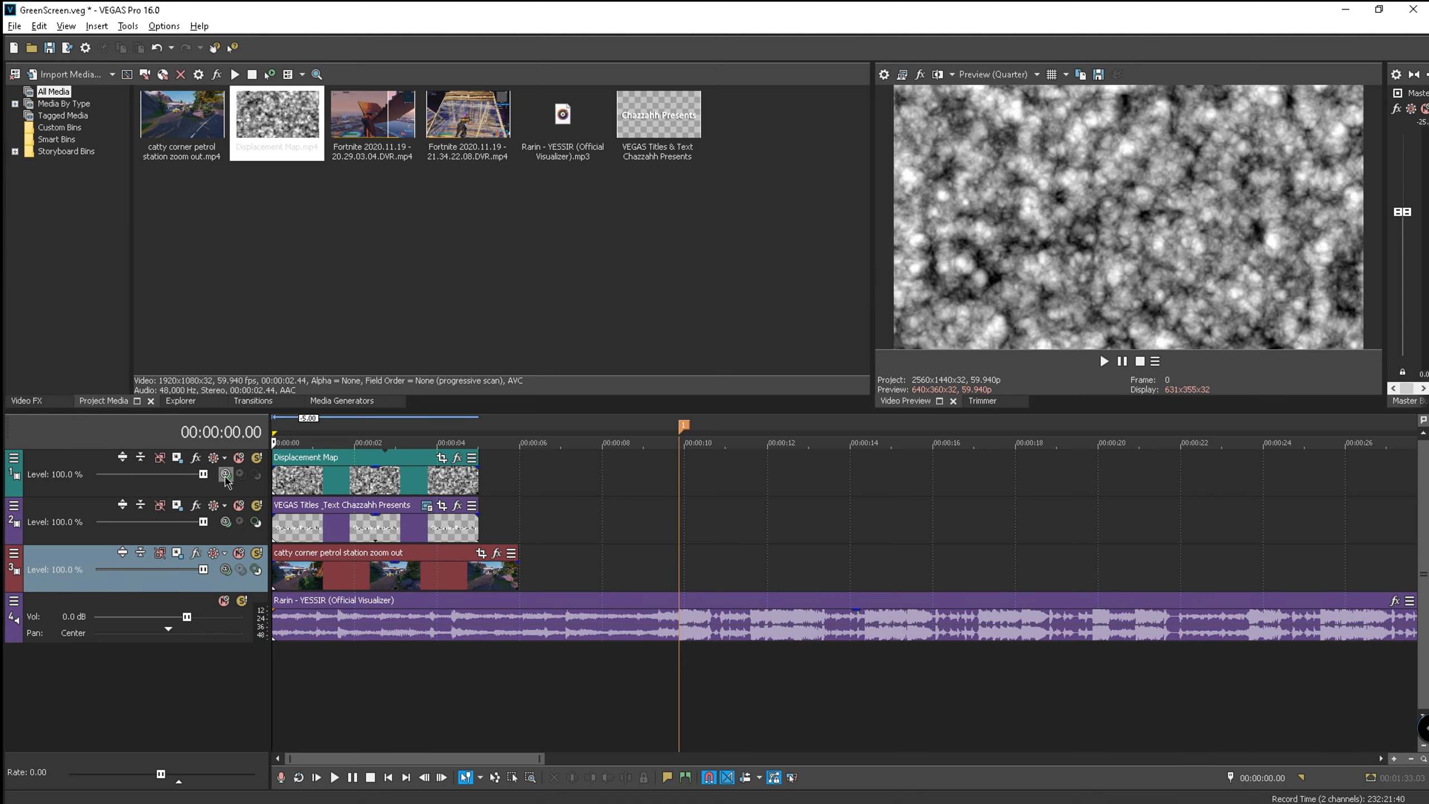
{"action": "left_click", "coordinate": [225, 475]}
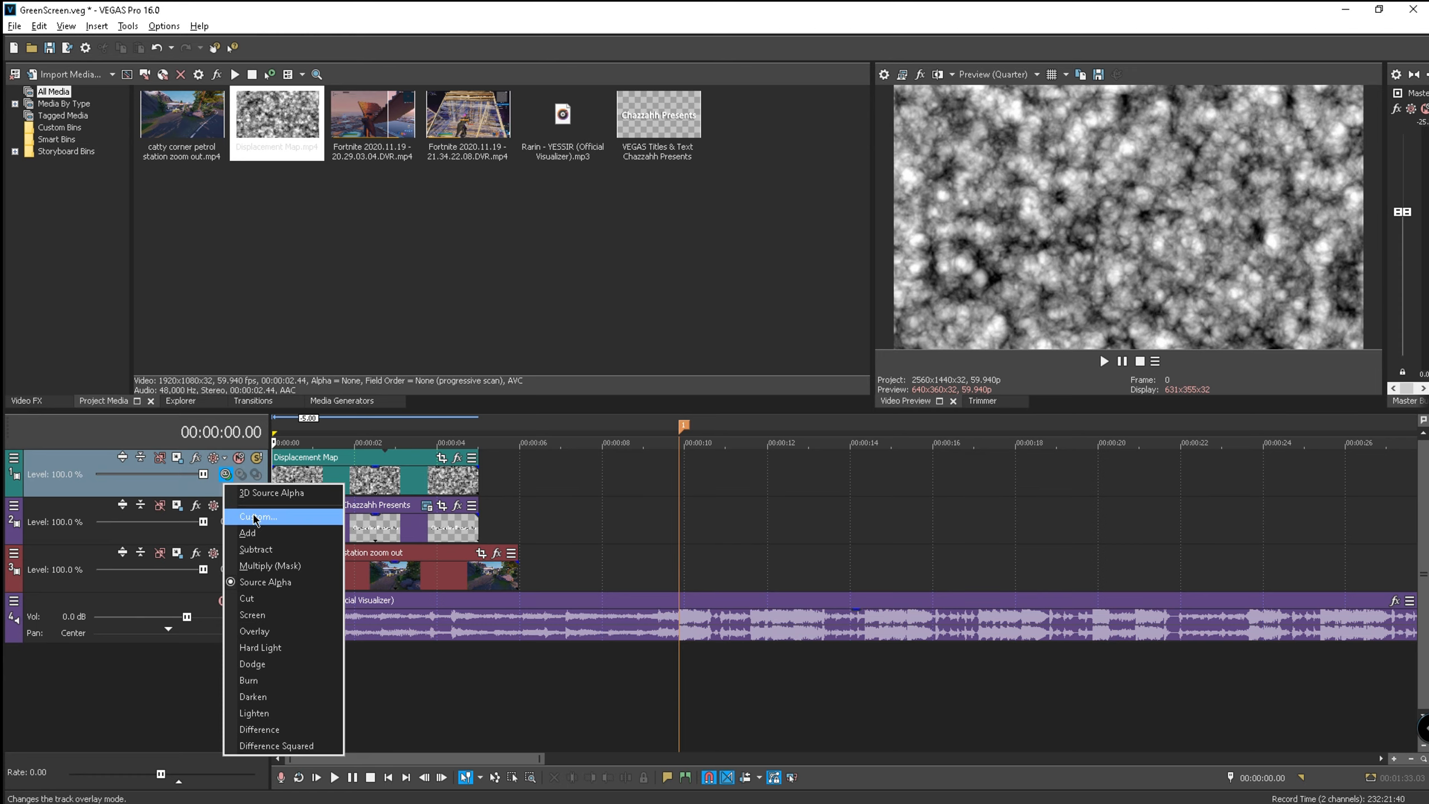
{"action": "left_click", "coordinate": [256, 517]}
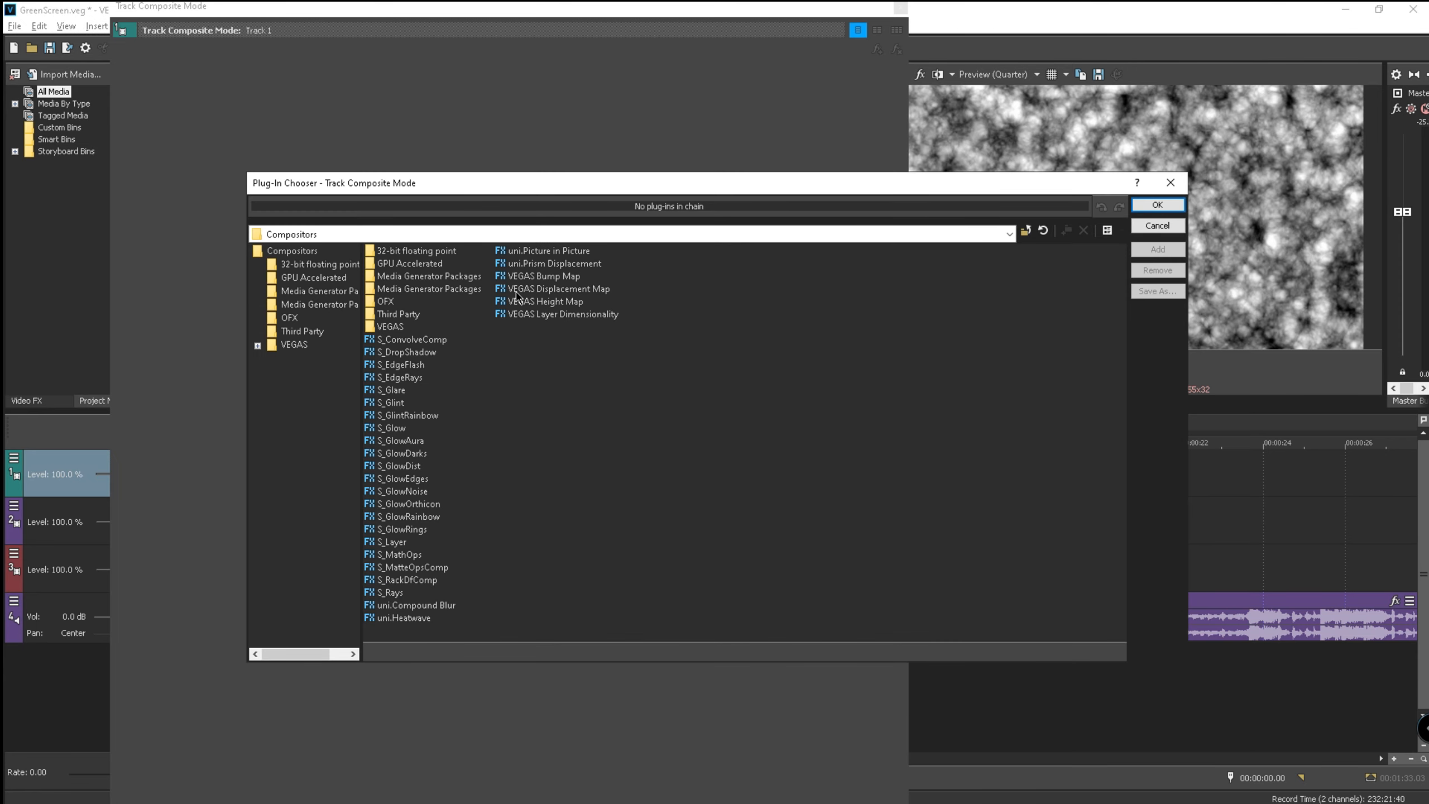
{"action": "left_click", "coordinate": [565, 292]}
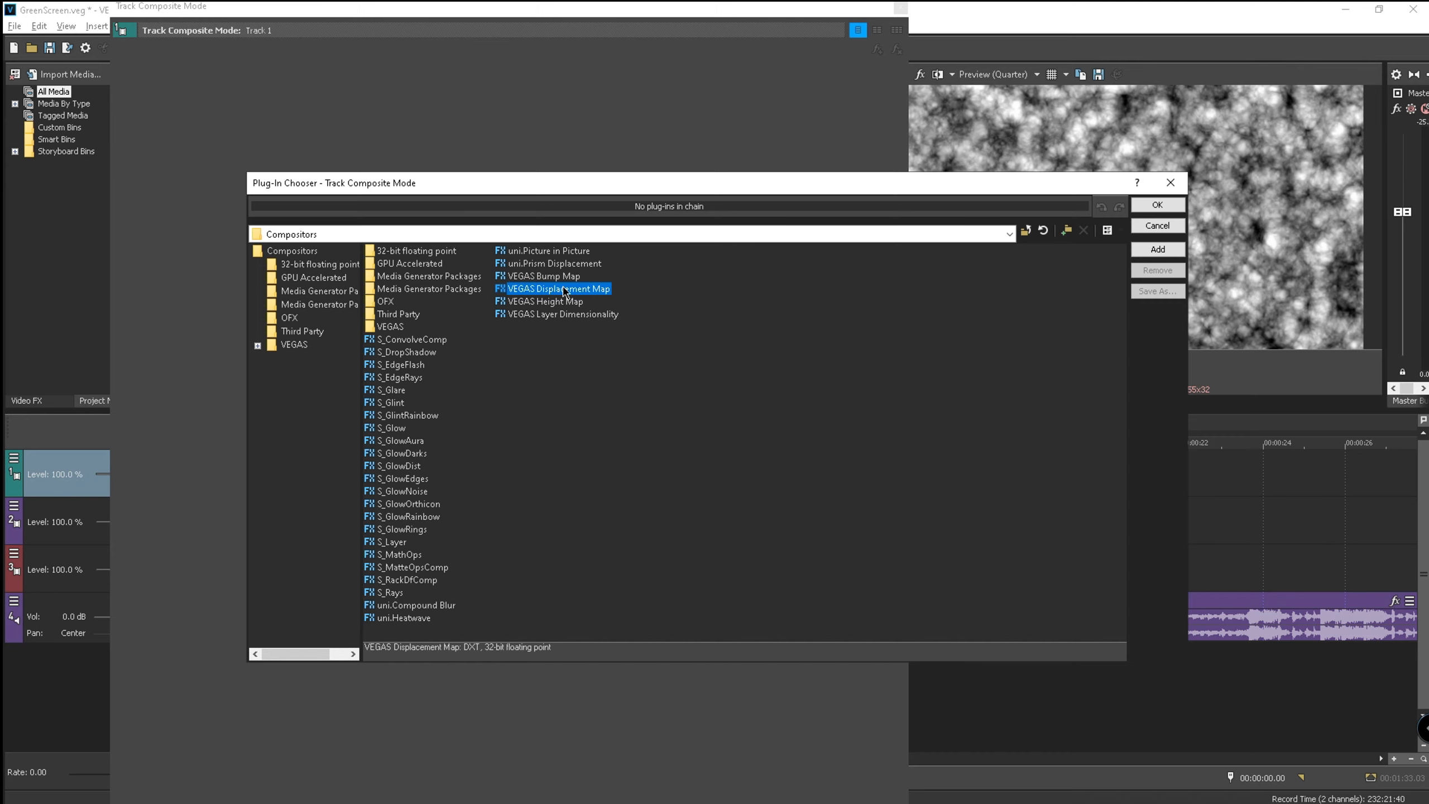
{"action": "left_click", "coordinate": [1158, 204]}
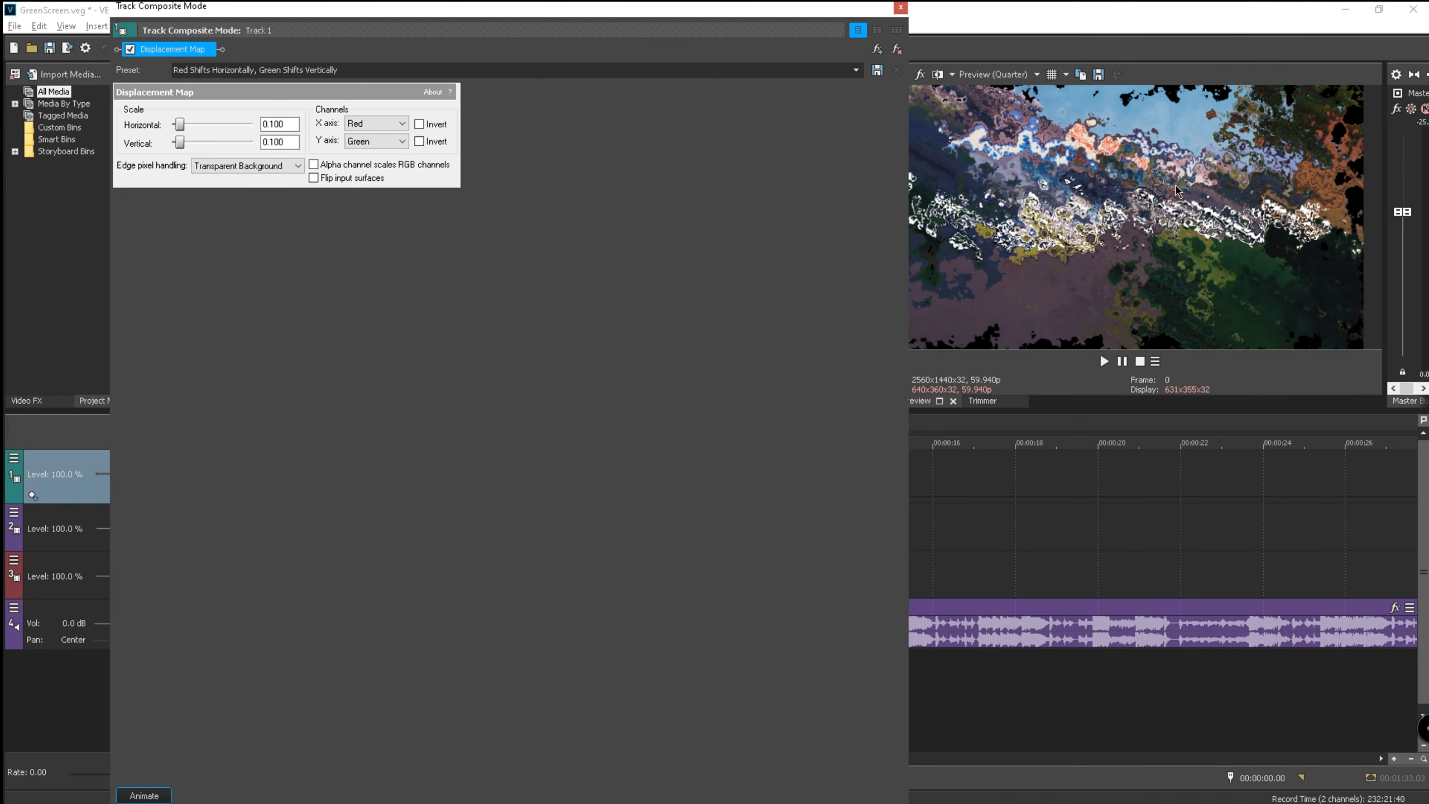
{"action": "left_click", "coordinate": [293, 129]}
{"action": "key", "text": "Tab"}
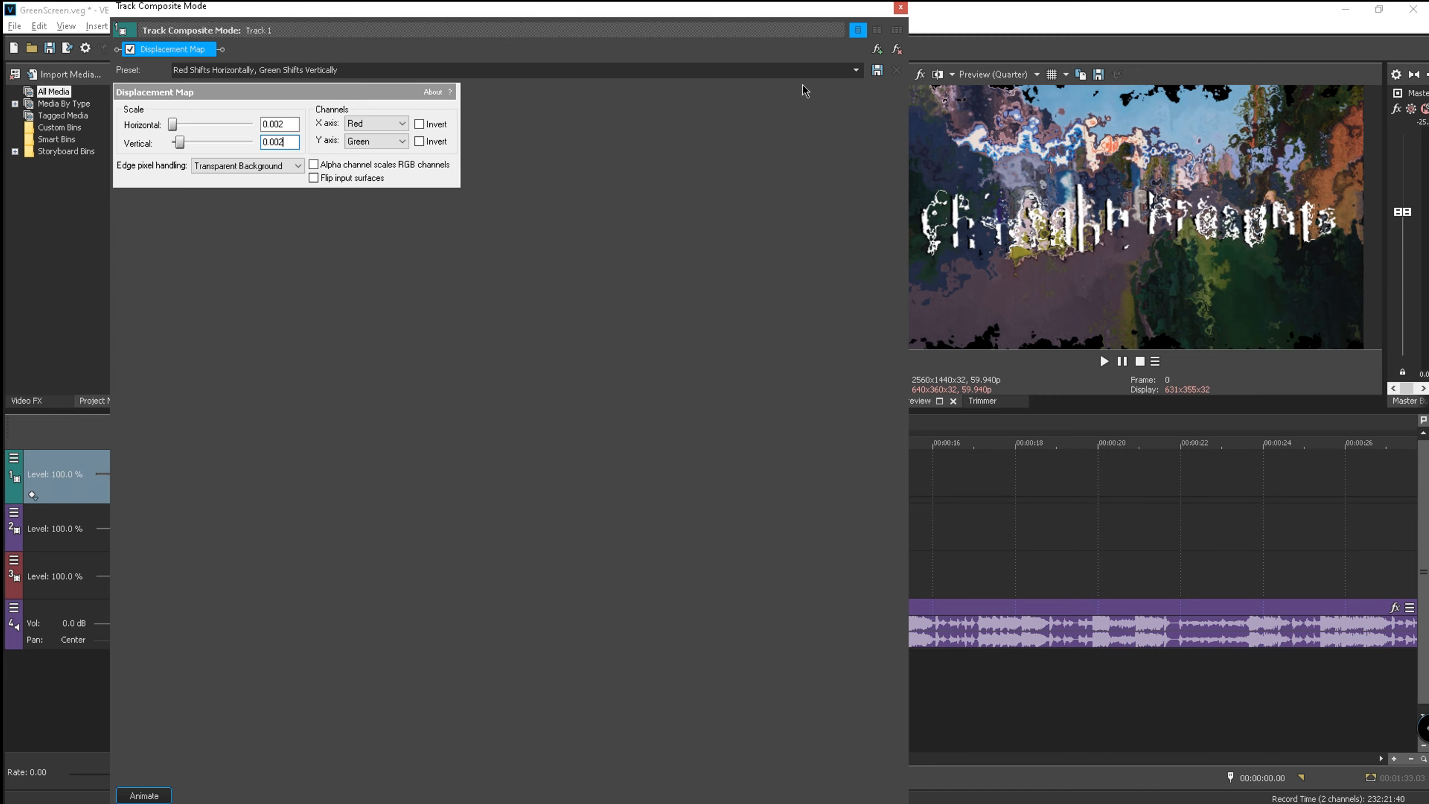
{"action": "left_click", "coordinate": [900, 8]}
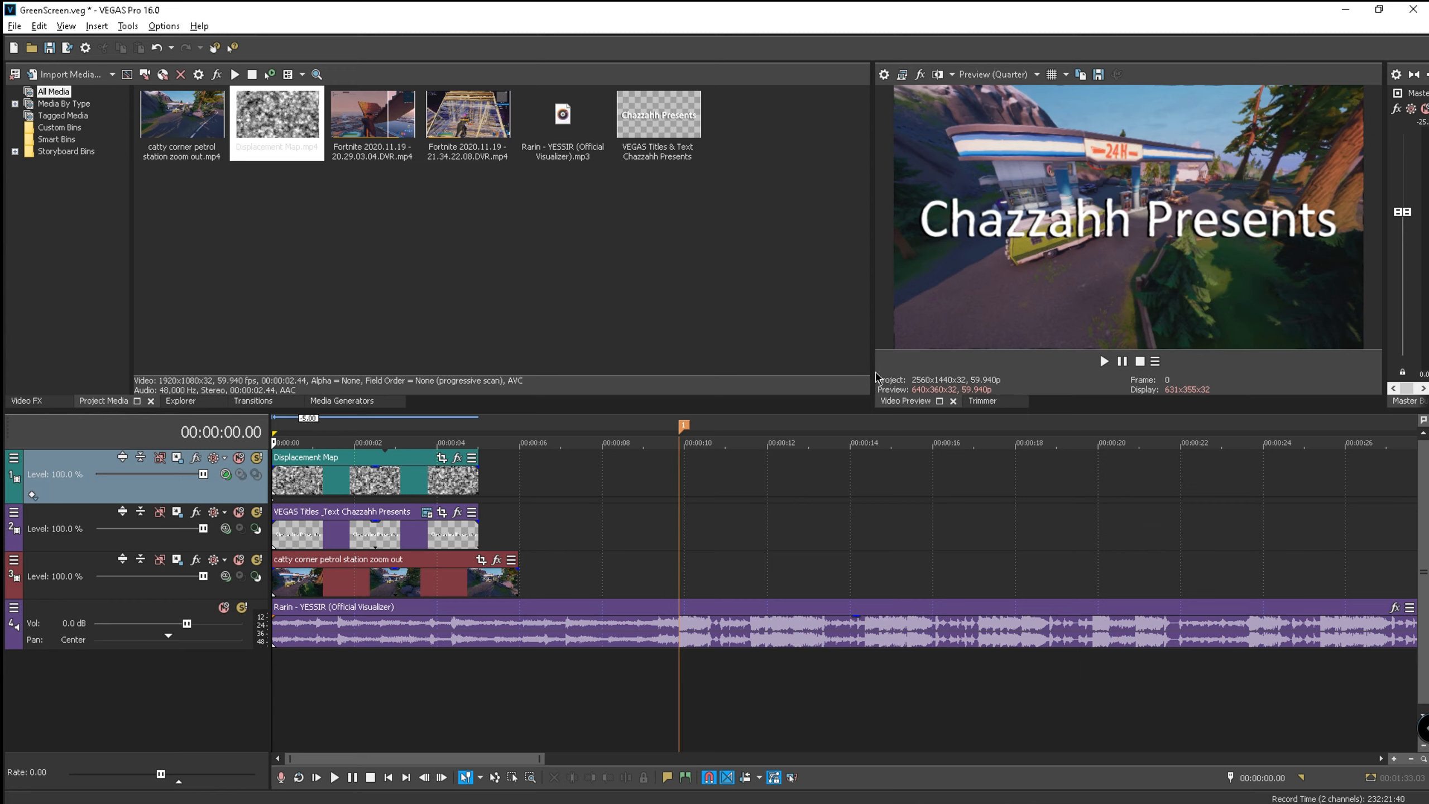
- Preview the intro and lower the Rarin music volume to -18.2 dB
{"action": "left_click", "coordinate": [1101, 362]}
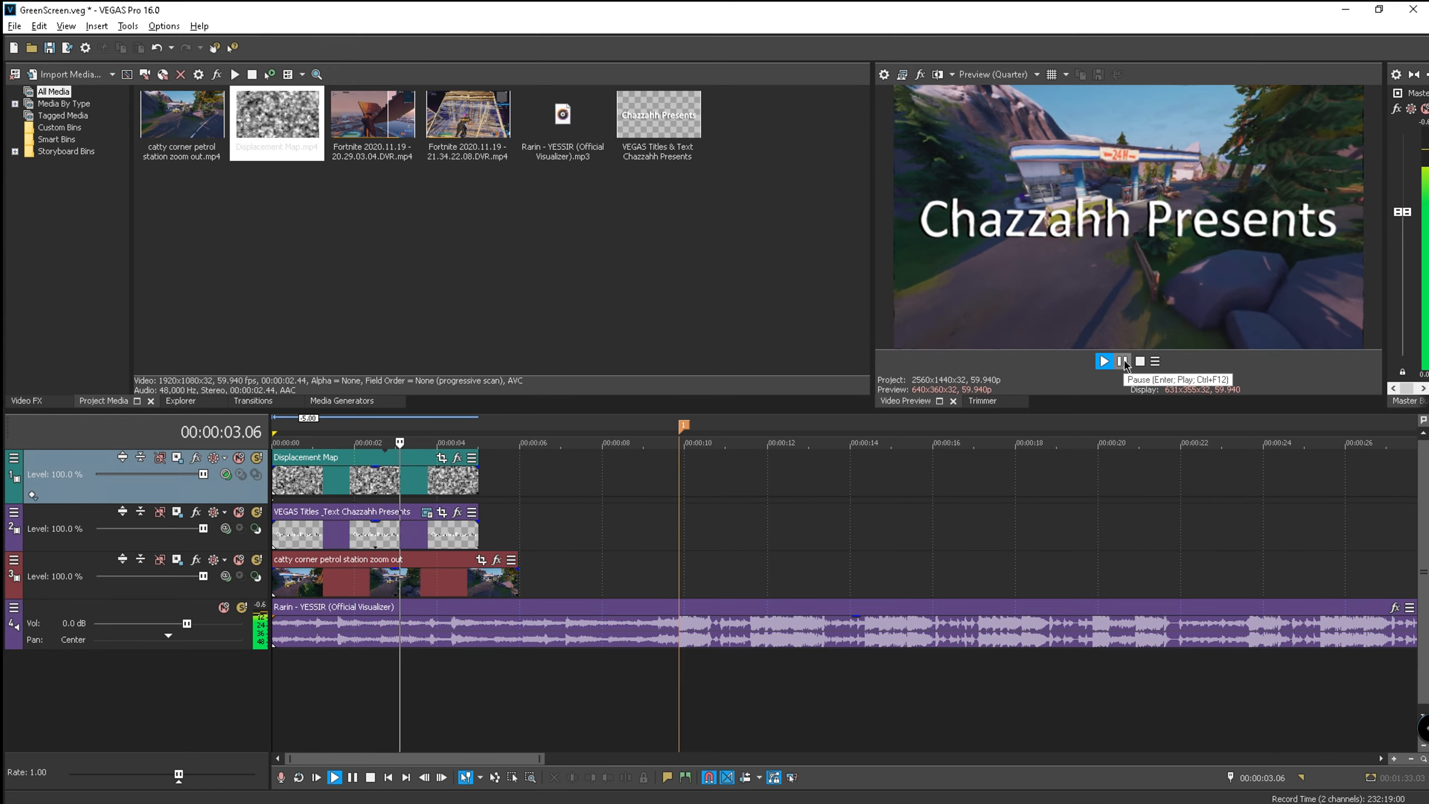
{"action": "left_click", "coordinate": [1122, 361]}
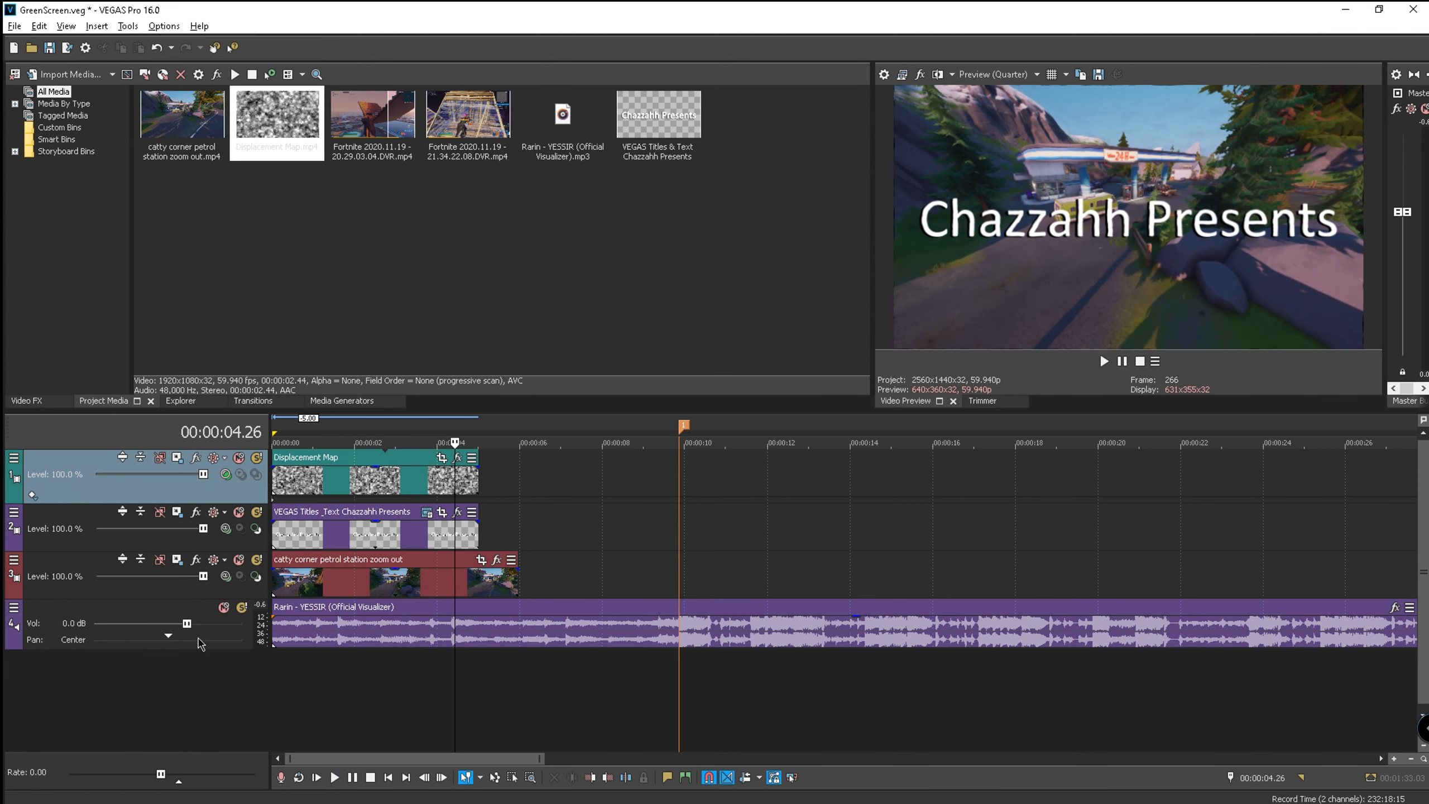
{"action": "left_click_drag", "start_coordinate": [185, 623], "coordinate": [130, 623]}
- Fit the petrol station clip to about 5 seconds to match the title, then preview the intro
{"action": "left_click_drag", "start_coordinate": [518, 593], "coordinate": [479, 593]}
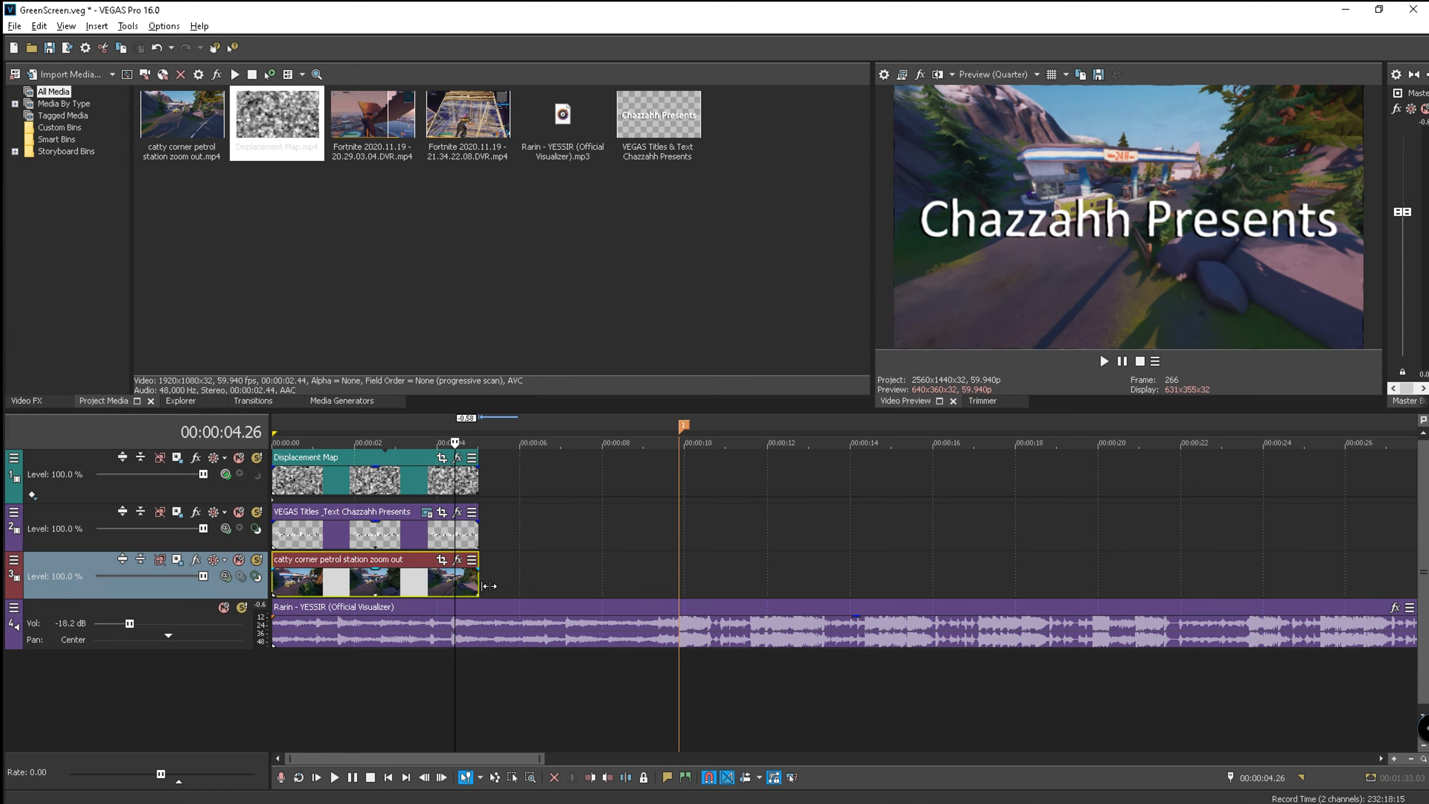
{"action": "left_click_drag", "start_coordinate": [488, 587], "coordinate": [384, 589]}
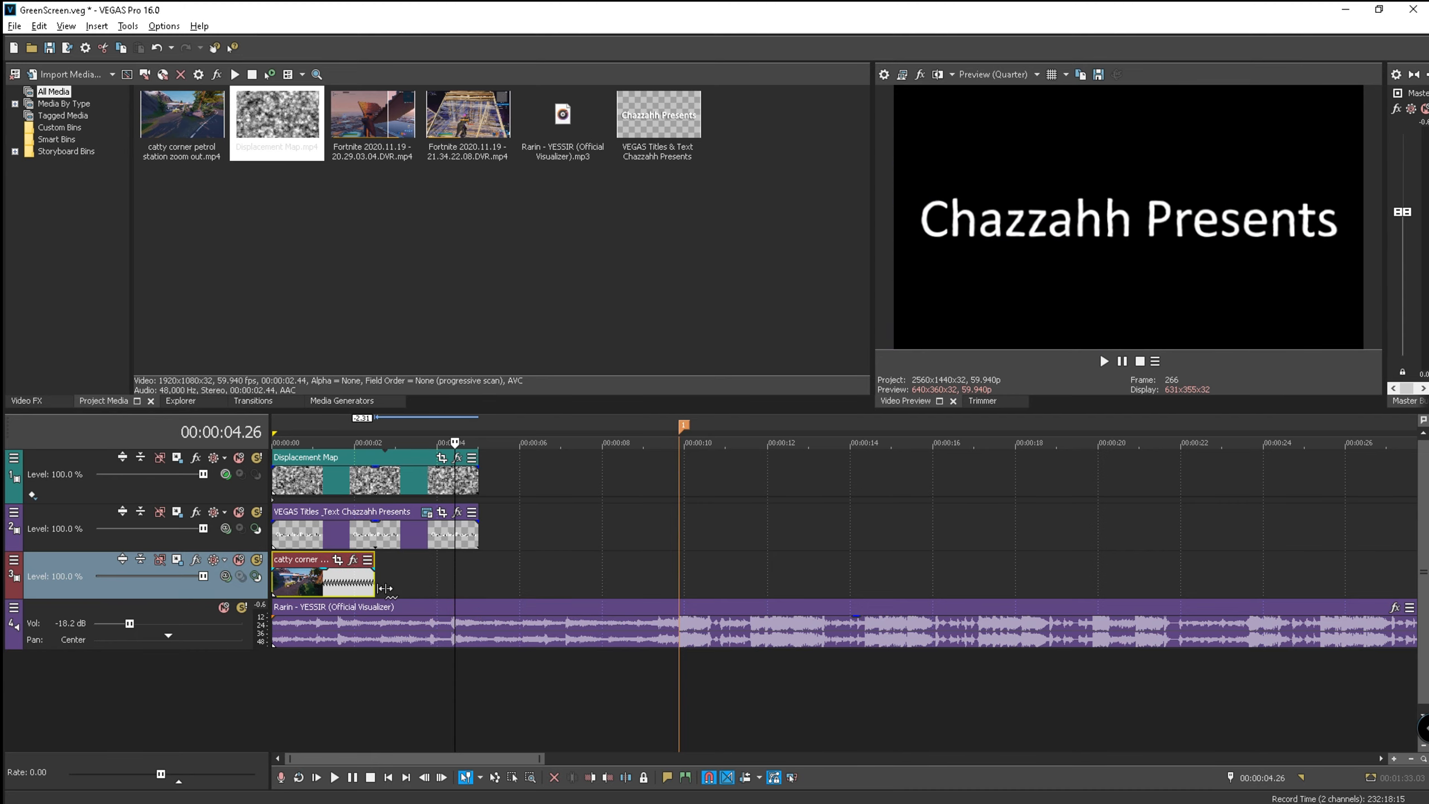
{"action": "left_click_drag", "start_coordinate": [384, 589], "coordinate": [487, 585]}
{"action": "left_click", "coordinate": [295, 426]}
{"action": "left_click", "coordinate": [1104, 361]}
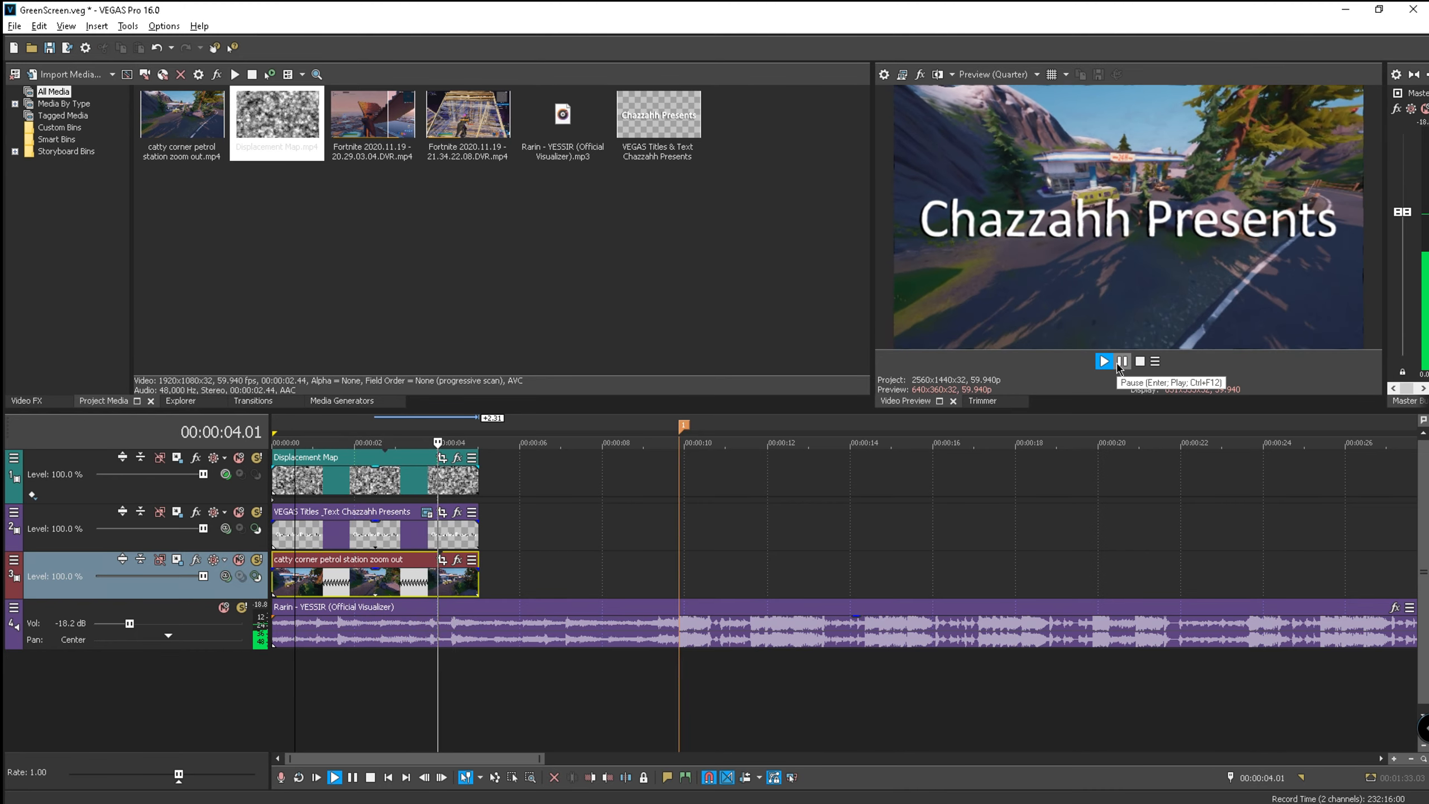
{"action": "left_click", "coordinate": [1120, 363]}
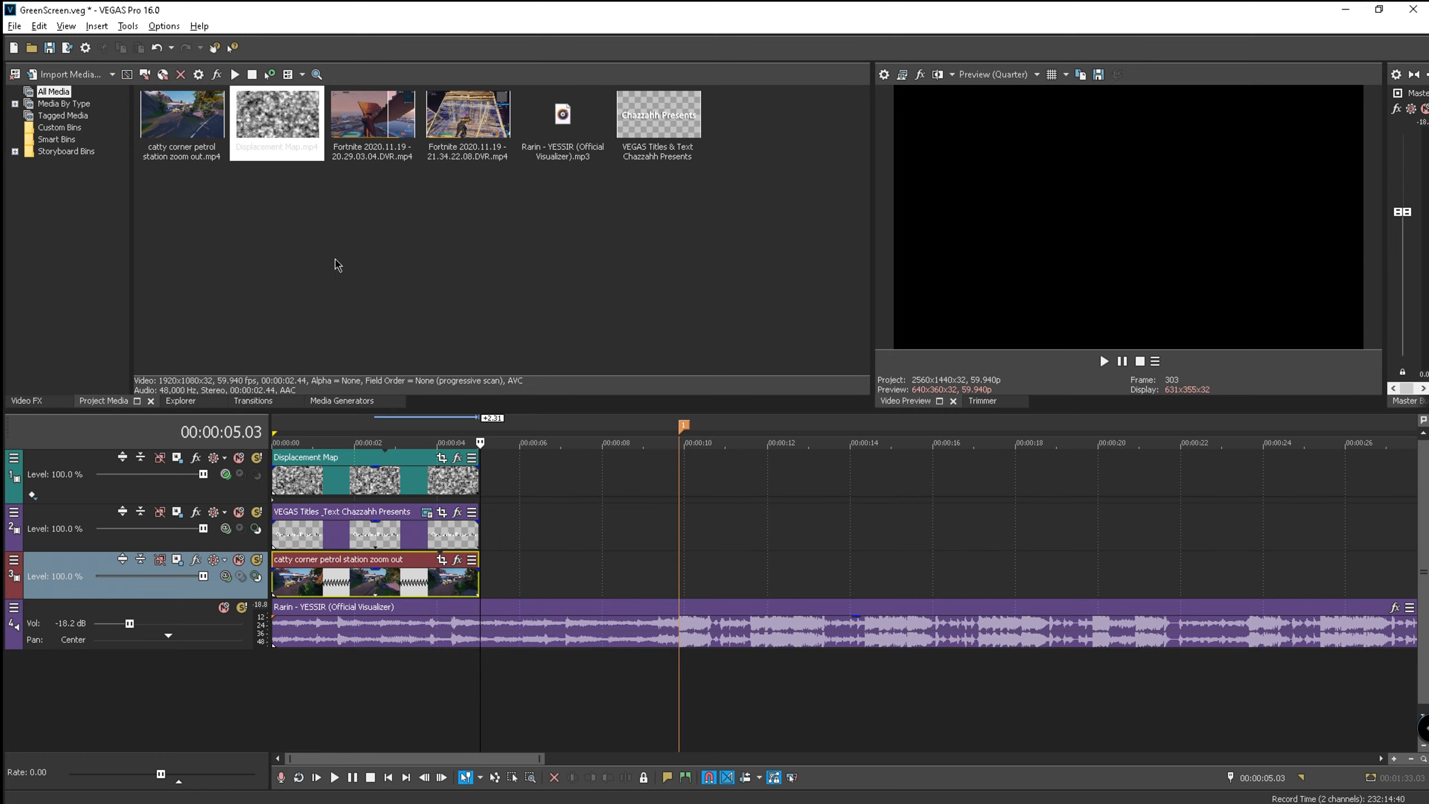
- Add the Fortnite 2020.11.19 - 20.29.03.04.DVR clip to the timeline and turn down its audio volume
{"action": "left_click_drag", "start_coordinate": [372, 118], "coordinate": [498, 541]}
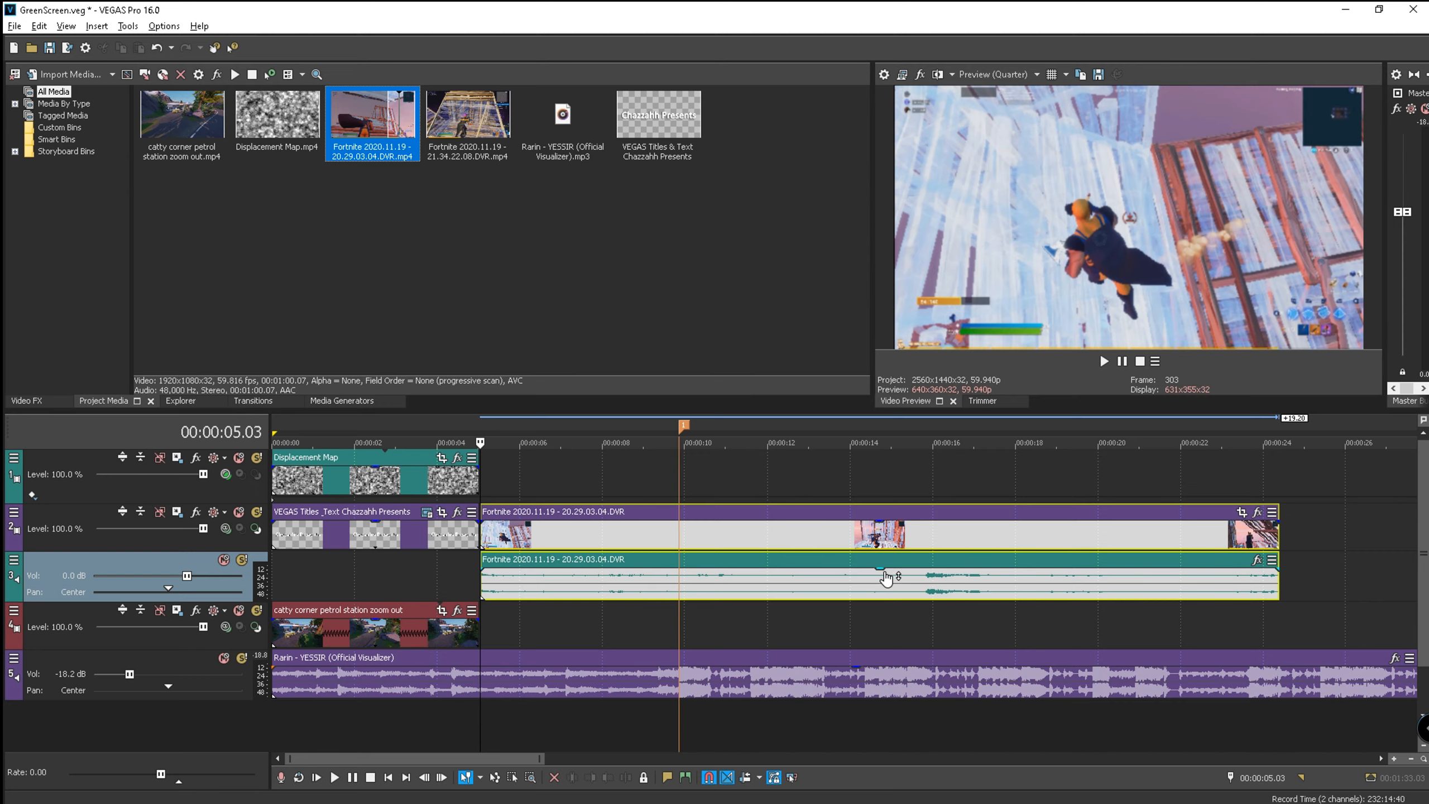
{"action": "left_click_drag", "start_coordinate": [881, 570], "coordinate": [881, 589]}
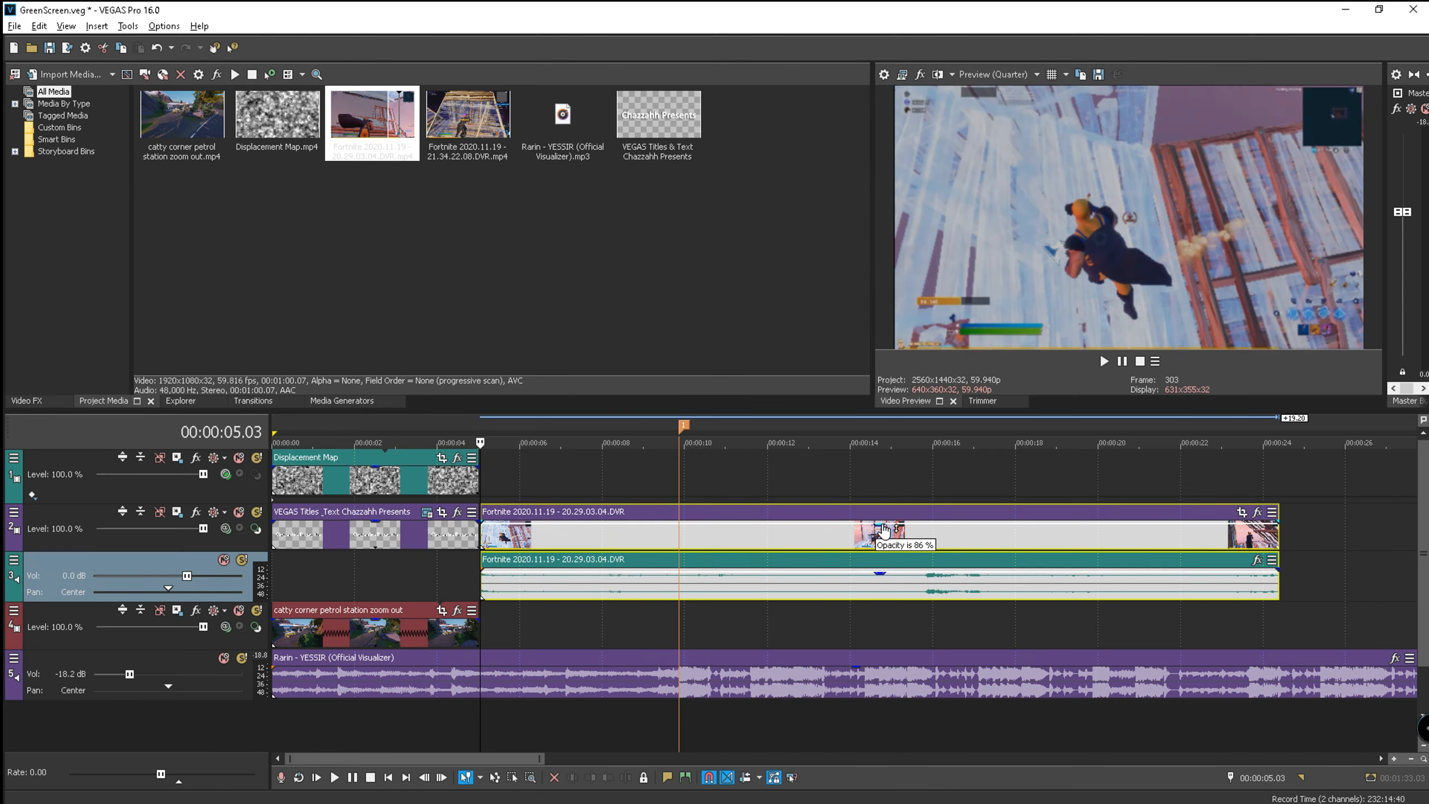
{"action": "left_click", "coordinate": [902, 629]}
{"action": "left_click", "coordinate": [626, 527]}
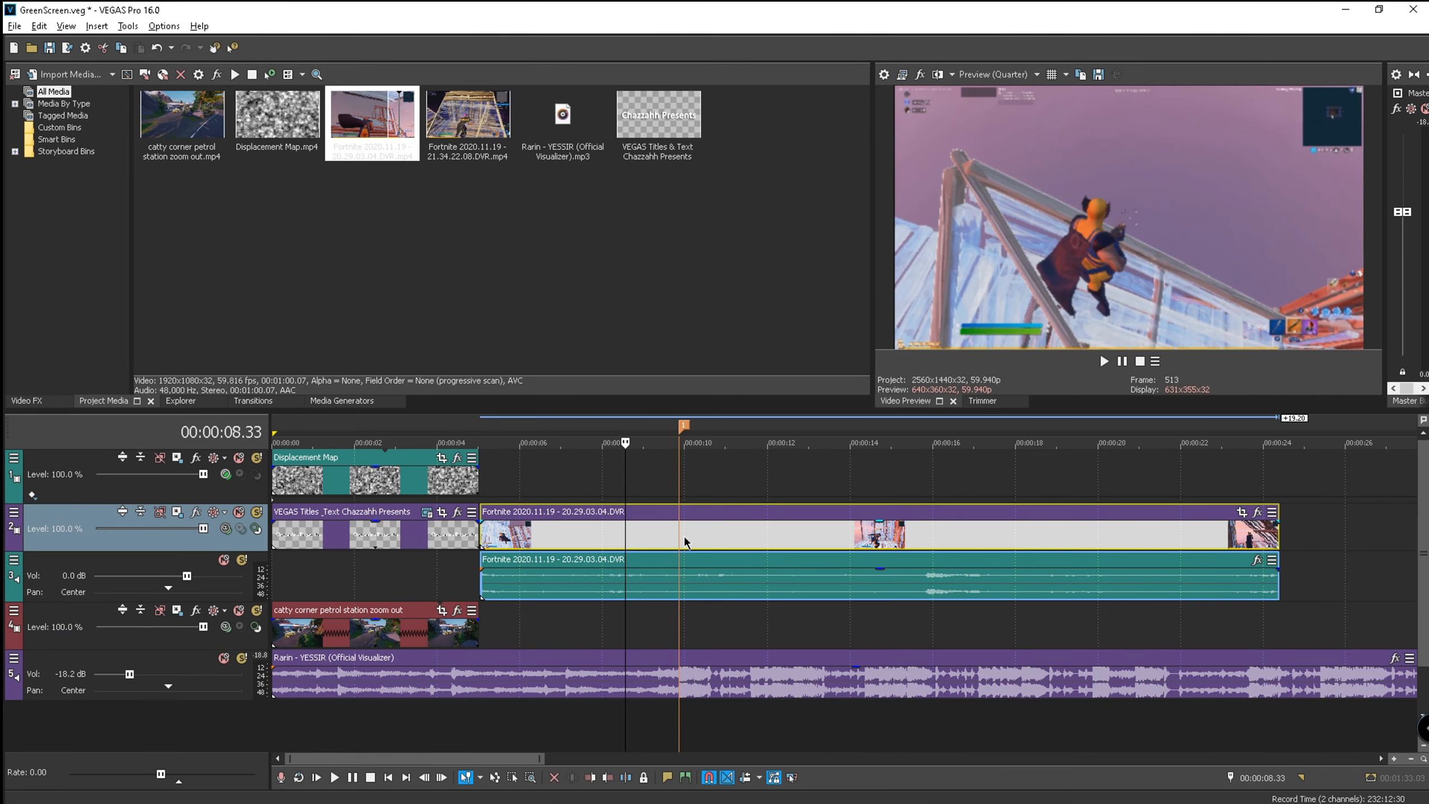
{"action": "left_click_drag", "start_coordinate": [881, 571], "coordinate": [887, 601]}
{"action": "left_click", "coordinate": [860, 623]}
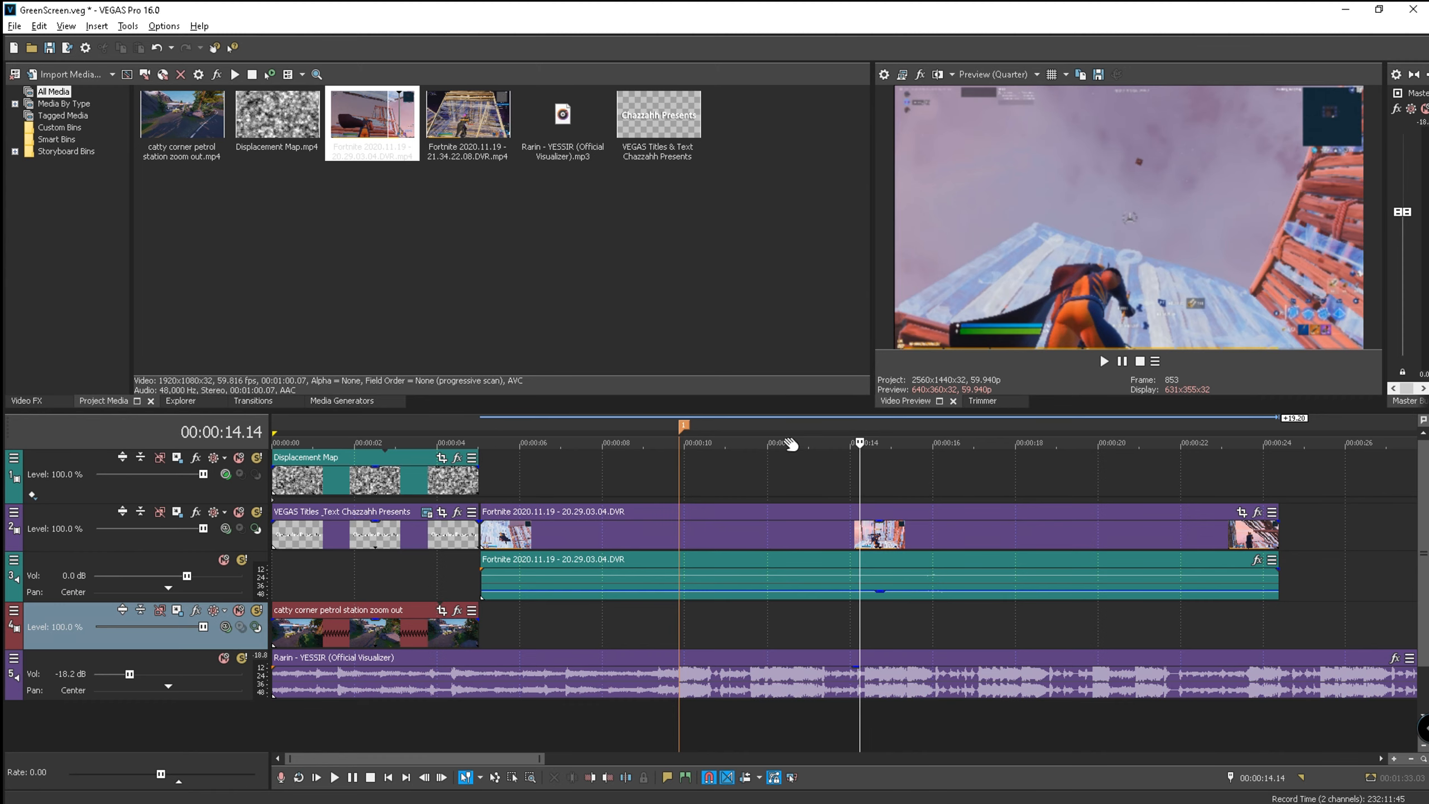
{"action": "left_click", "coordinate": [684, 425]}
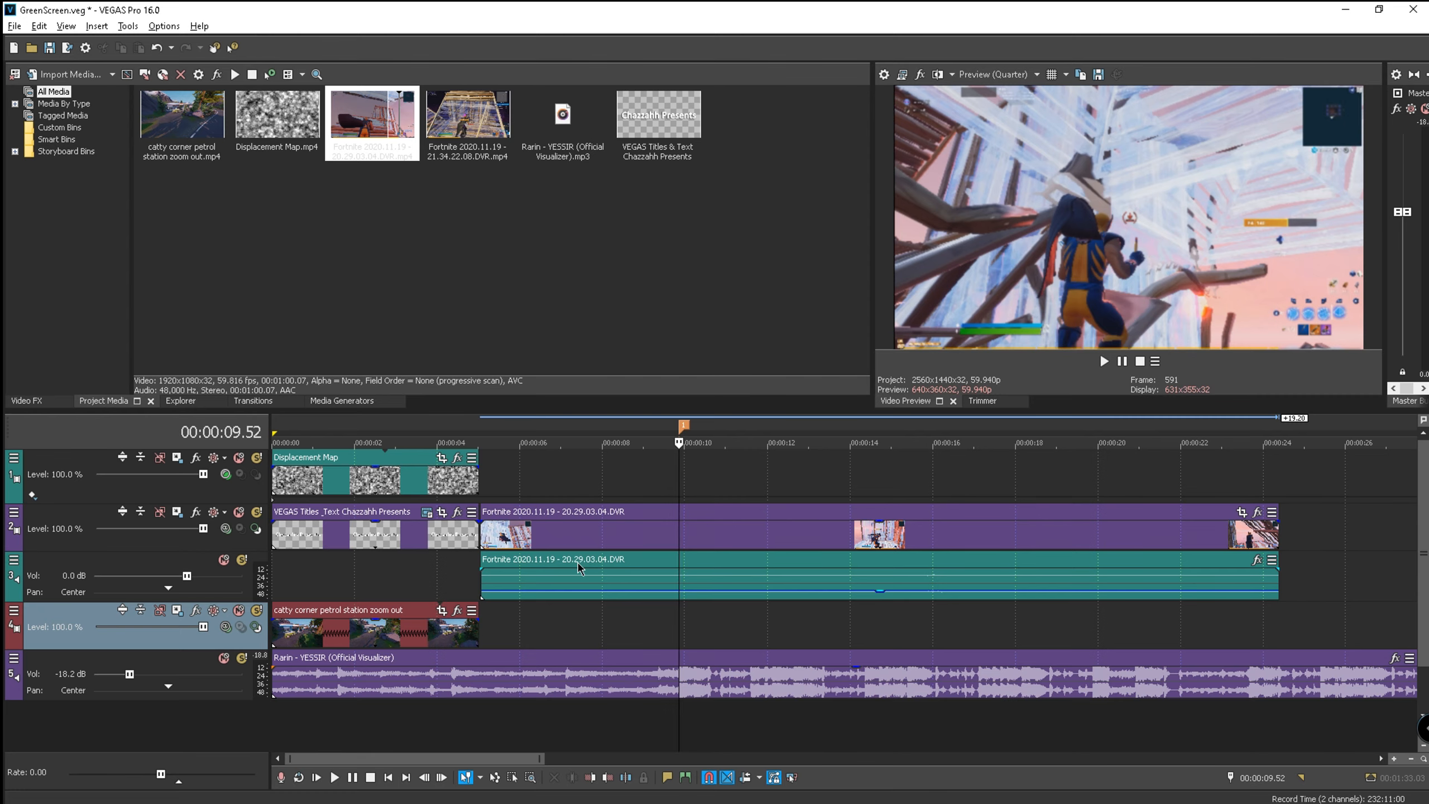
- Trim the Fortnite clip's start and slide it to begin where the intro ends at 5 seconds
{"action": "left_click_drag", "start_coordinate": [491, 539], "coordinate": [935, 565]}
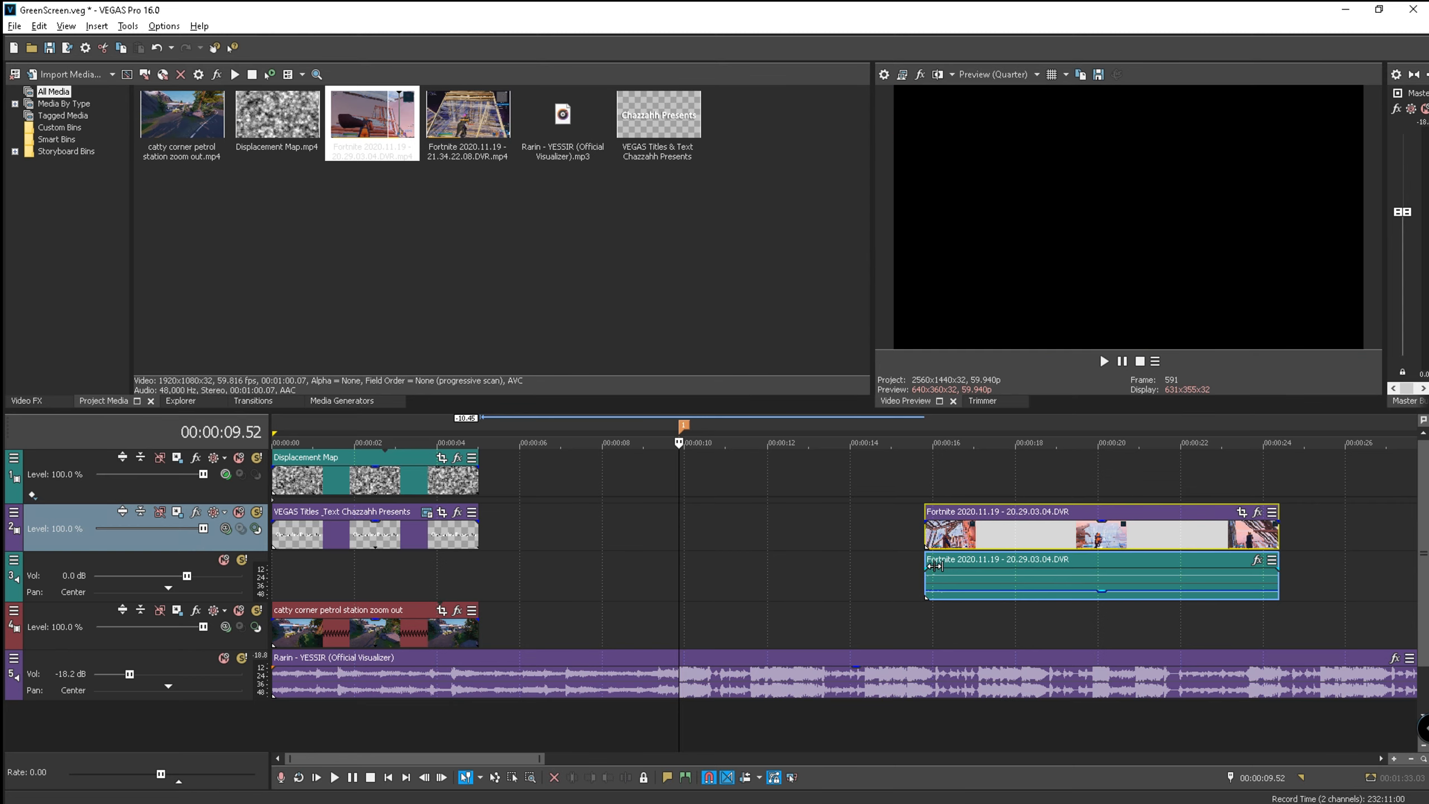
{"action": "left_click_drag", "start_coordinate": [984, 522], "coordinate": [743, 517]}
{"action": "scroll", "coordinate": [709, 517], "scroll_direction": "up", "scroll_amount": 5}
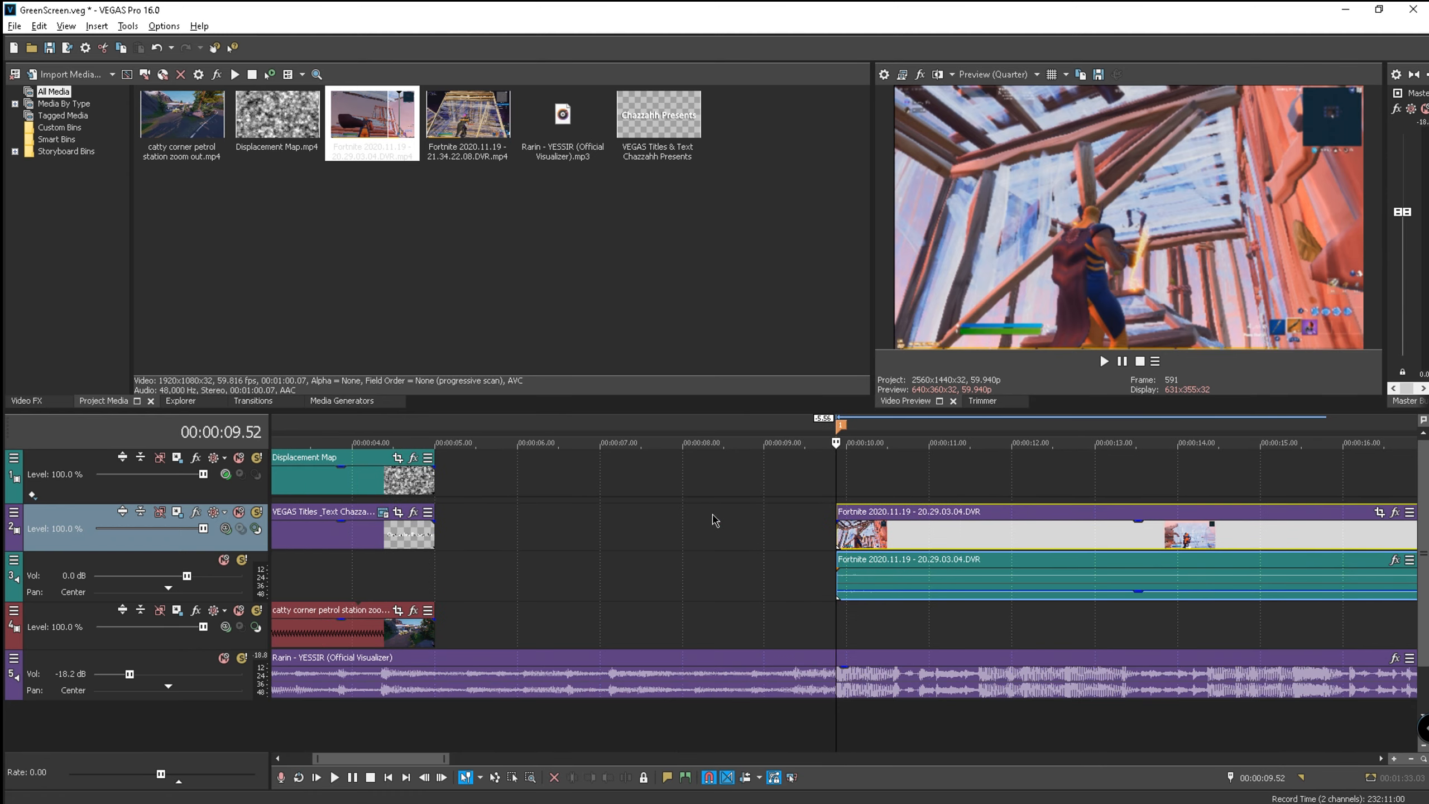
{"action": "left_click_drag", "start_coordinate": [828, 545], "coordinate": [298, 540]}
- Trim the Fortnite clip to end near 10.9 s and play back the edited section
{"action": "scroll", "coordinate": [621, 538], "scroll_direction": "down", "scroll_amount": 4}
{"action": "scroll", "coordinate": [621, 538], "scroll_direction": "down", "scroll_amount": 2}
{"action": "left_click_drag", "start_coordinate": [1032, 541], "coordinate": [725, 540]}
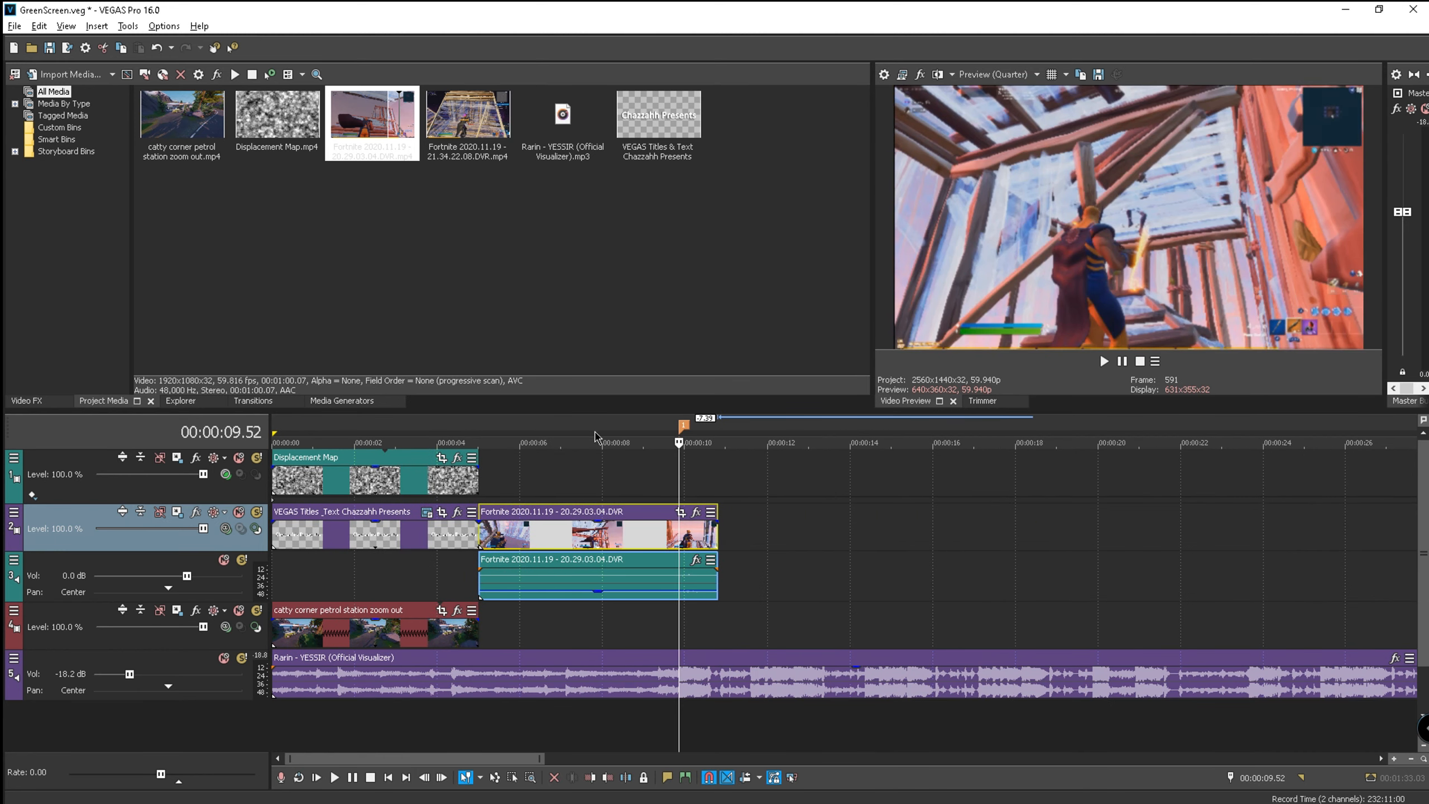
{"action": "left_click", "coordinate": [631, 427]}
{"action": "left_click", "coordinate": [1104, 361]}
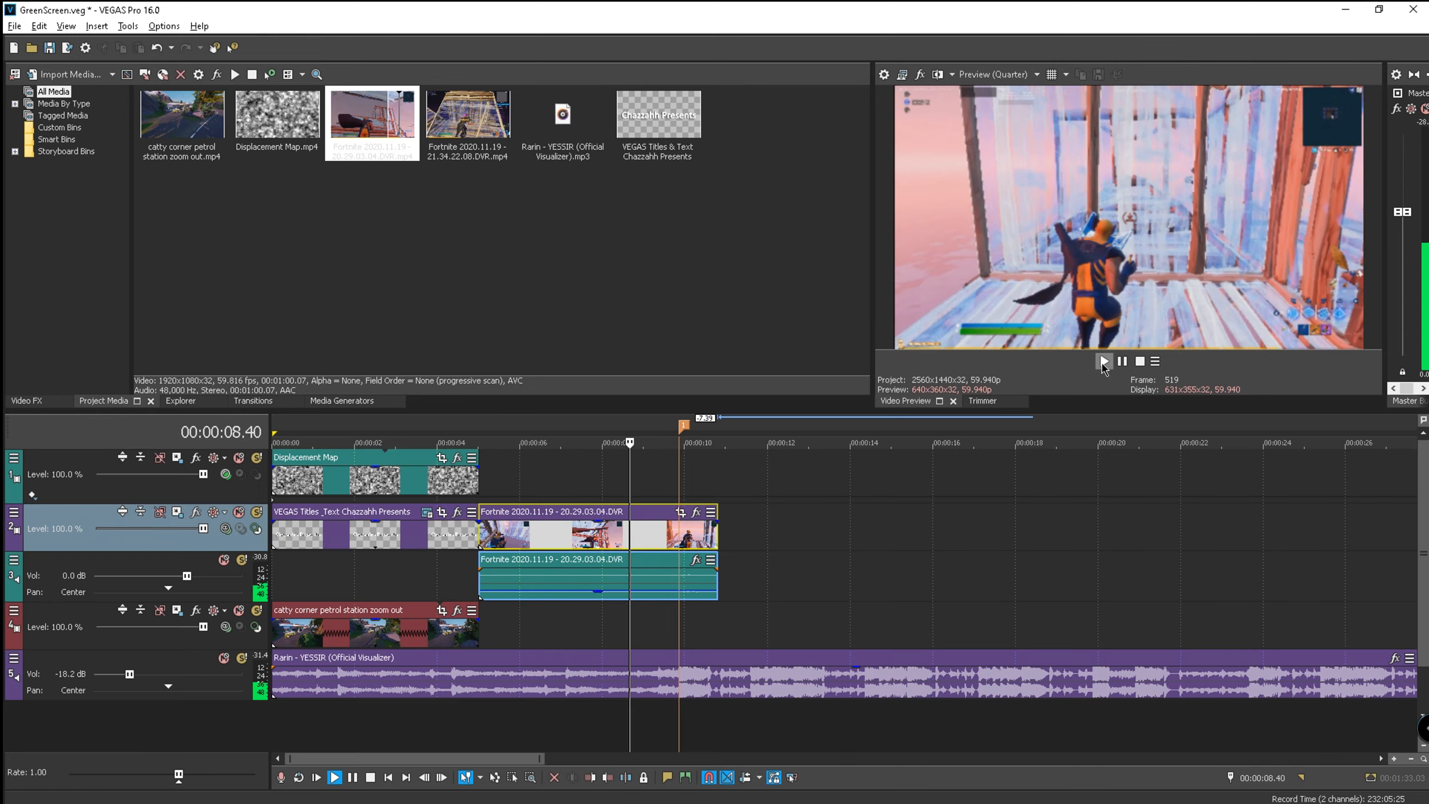
{"action": "left_click", "coordinate": [1122, 363]}
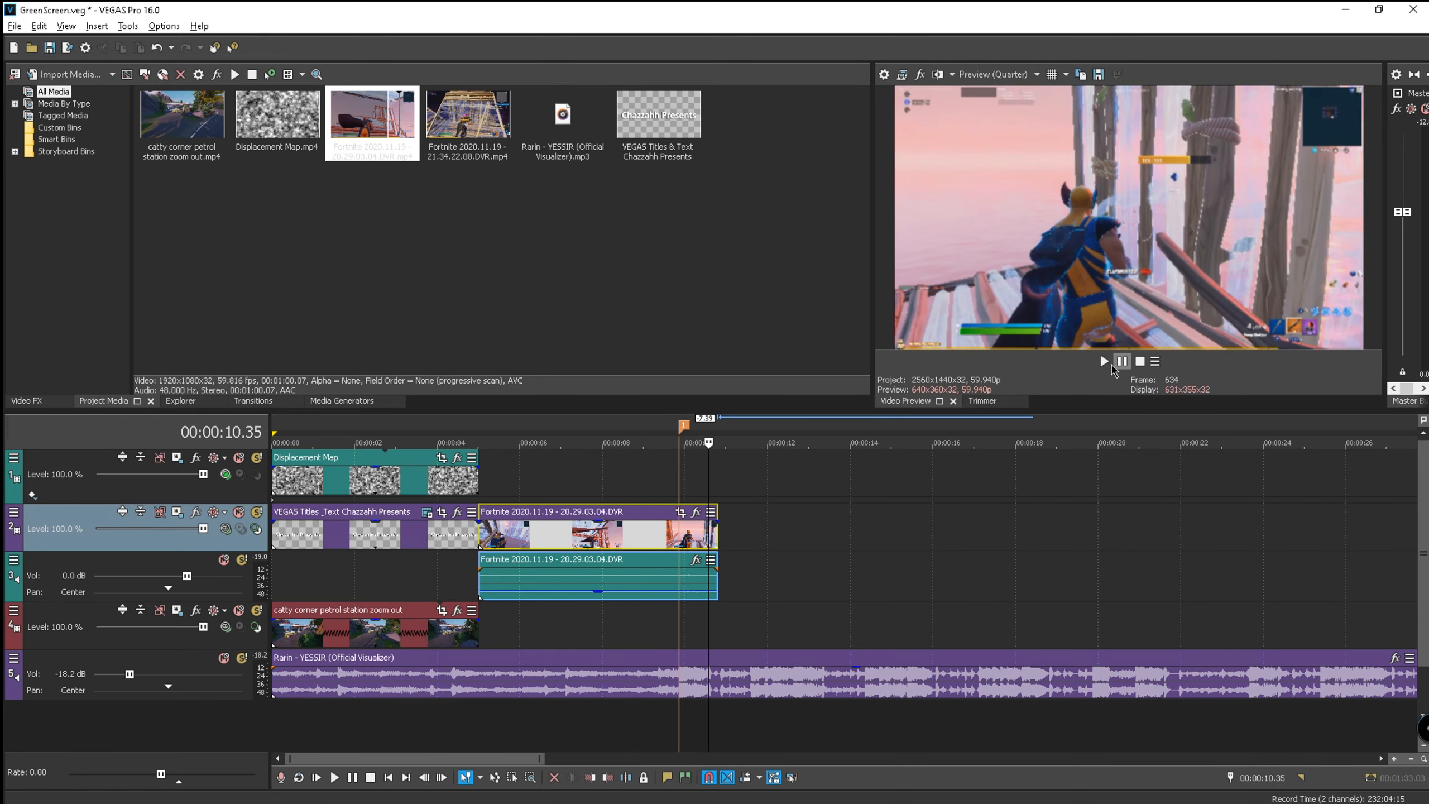
- Delete the orange timeline marker and set the playback position to 9.51 s
{"action": "scroll", "coordinate": [689, 523], "scroll_direction": "up", "scroll_amount": 3}
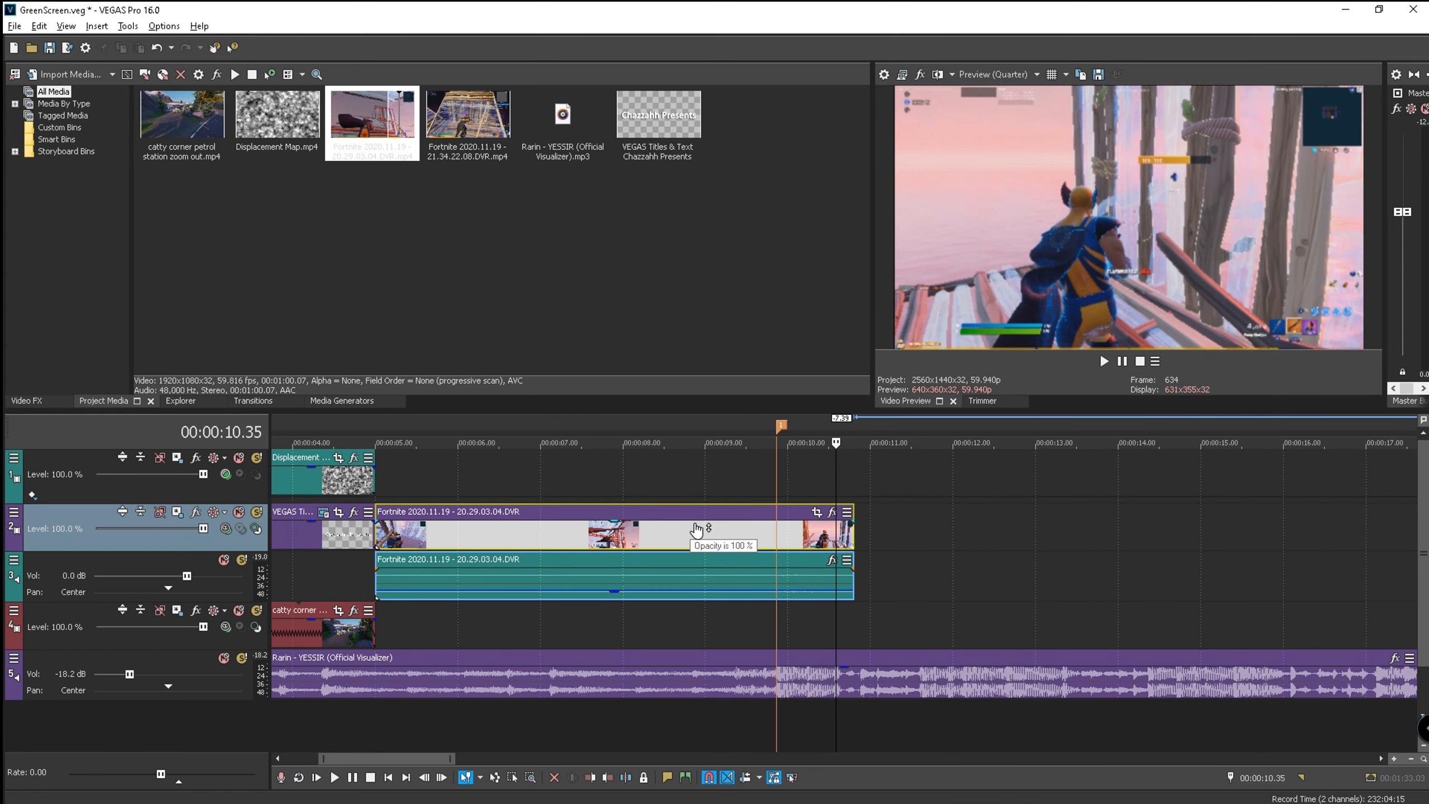
{"action": "right_click", "coordinate": [766, 429]}
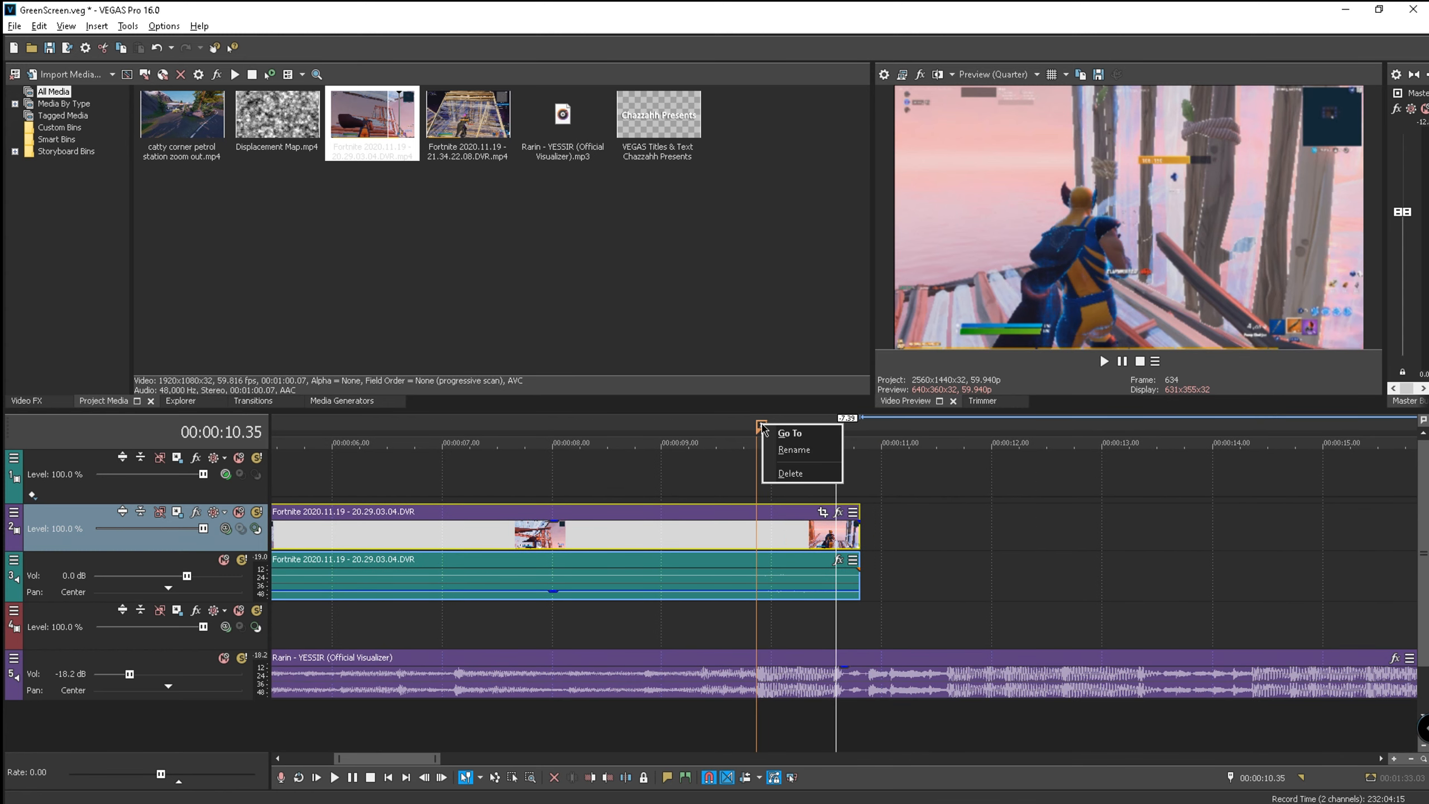
{"action": "left_click", "coordinate": [788, 467]}
{"action": "left_click", "coordinate": [757, 418]}
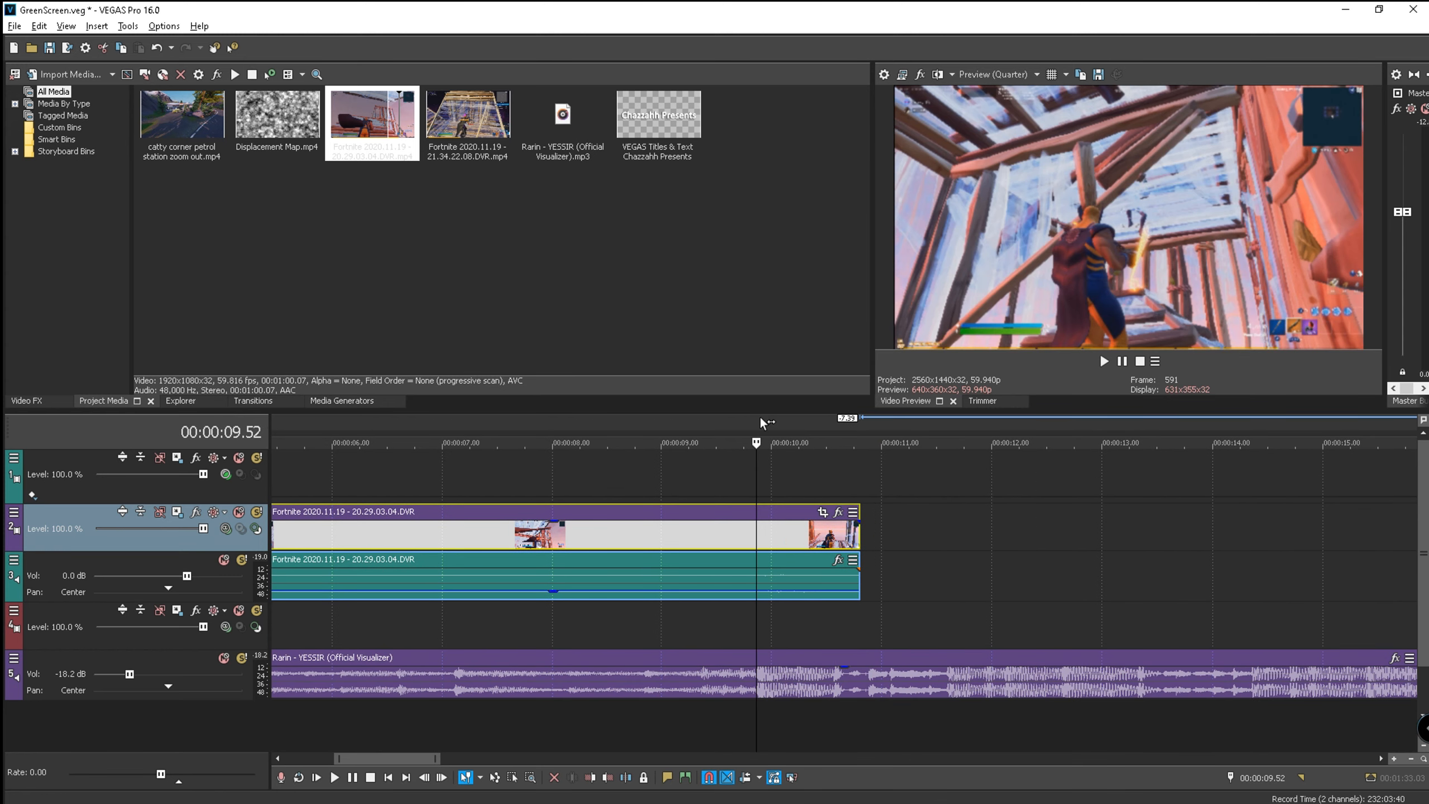
{"action": "scroll", "coordinate": [777, 495], "scroll_direction": "down", "scroll_amount": 1}
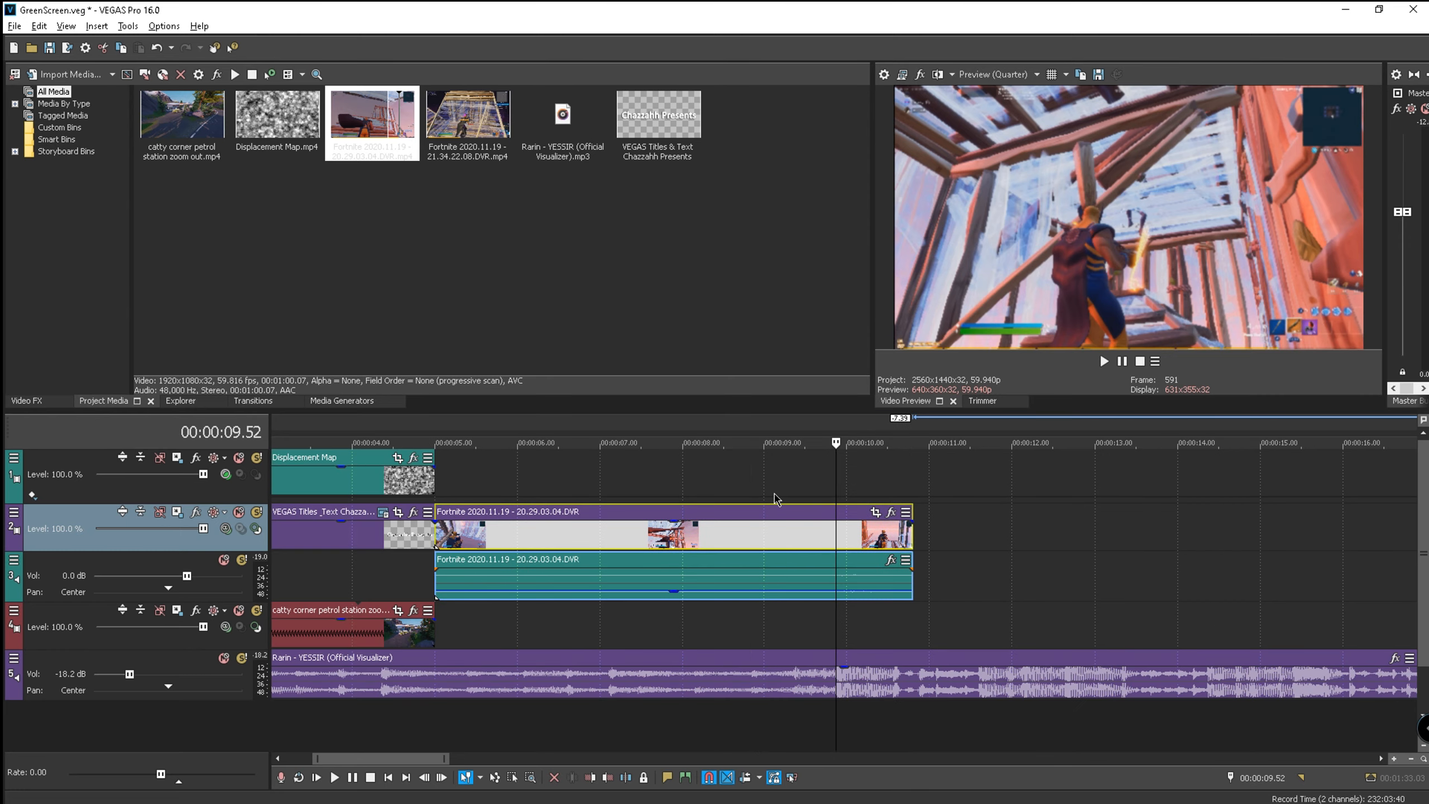
{"action": "key", "text": "Left"}
{"action": "key", "text": "Left"}
{"action": "key", "text": "Left"}
{"action": "key", "text": "Left"}
{"action": "key", "text": "Left"}
{"action": "key", "text": "Left"}
{"action": "key", "text": "Left"}
{"action": "key", "text": "Left"}
{"action": "key", "text": "Left"}
{"action": "key", "text": "Right"}
{"action": "key", "text": "Right"}
{"action": "key", "text": "Right"}
{"action": "key", "text": "Right"}
{"action": "key", "text": "Right"}
{"action": "key", "text": "Right"}
{"action": "key", "text": "Right"}
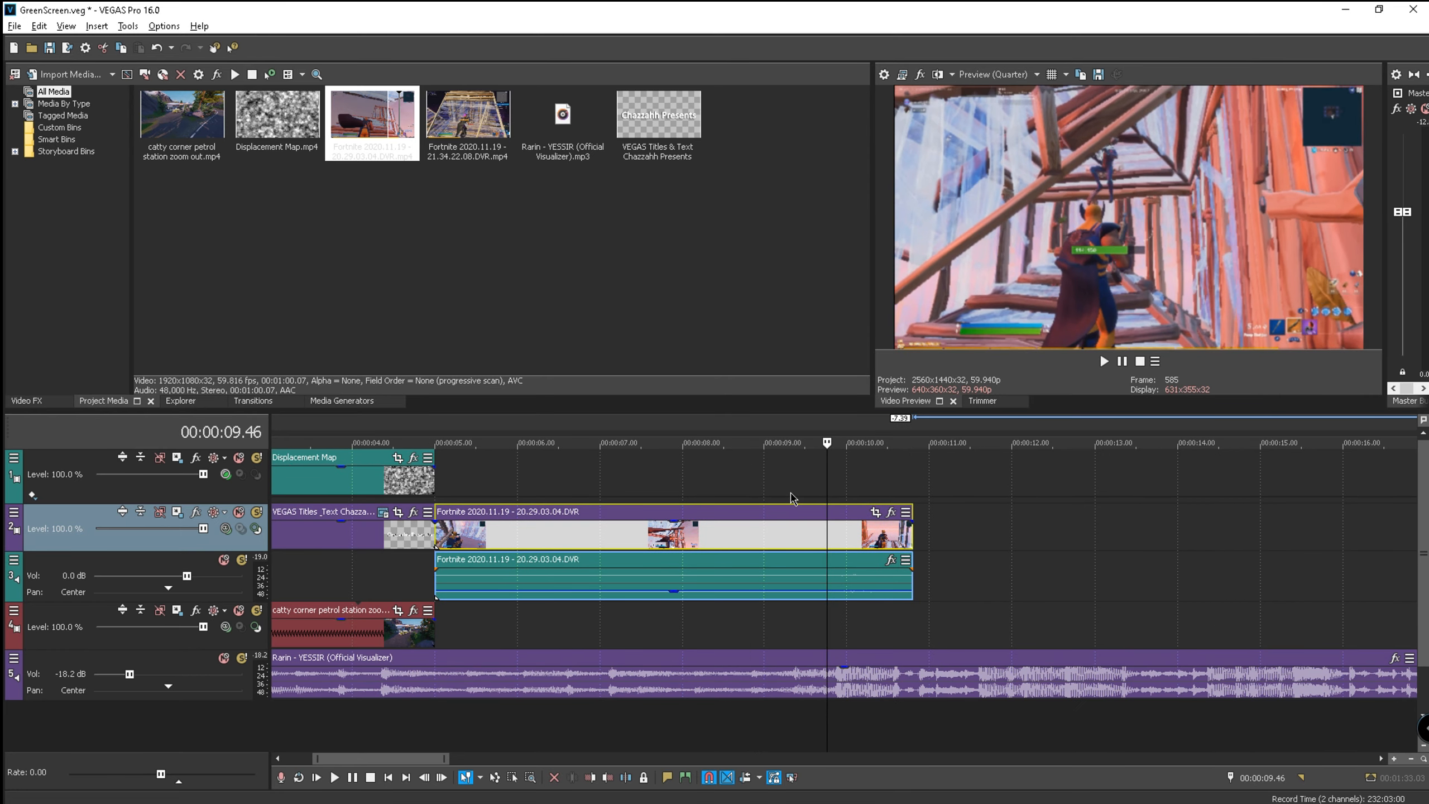
{"action": "key", "text": "Right"}
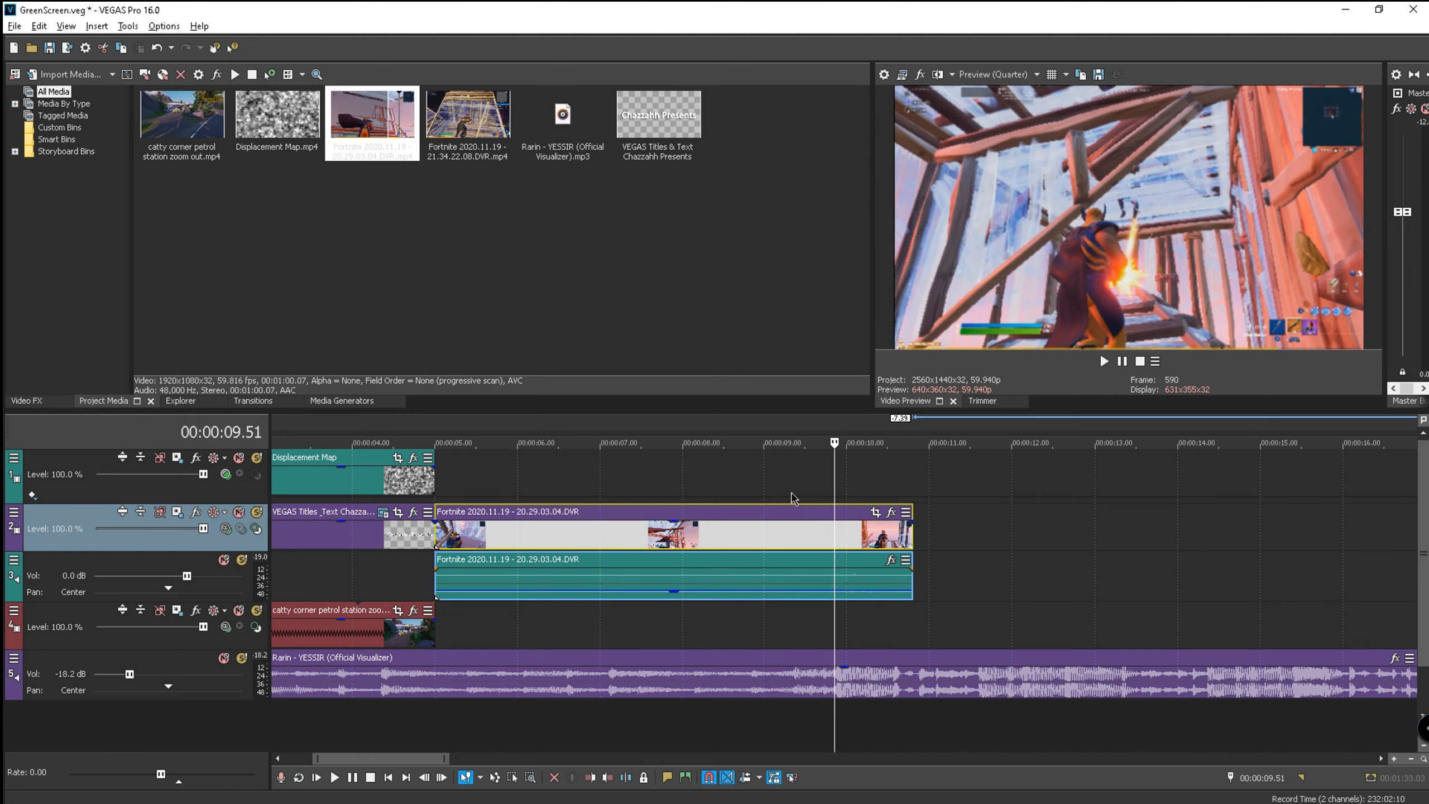
{"action": "scroll", "coordinate": [842, 589], "scroll_direction": "up", "scroll_amount": 5}
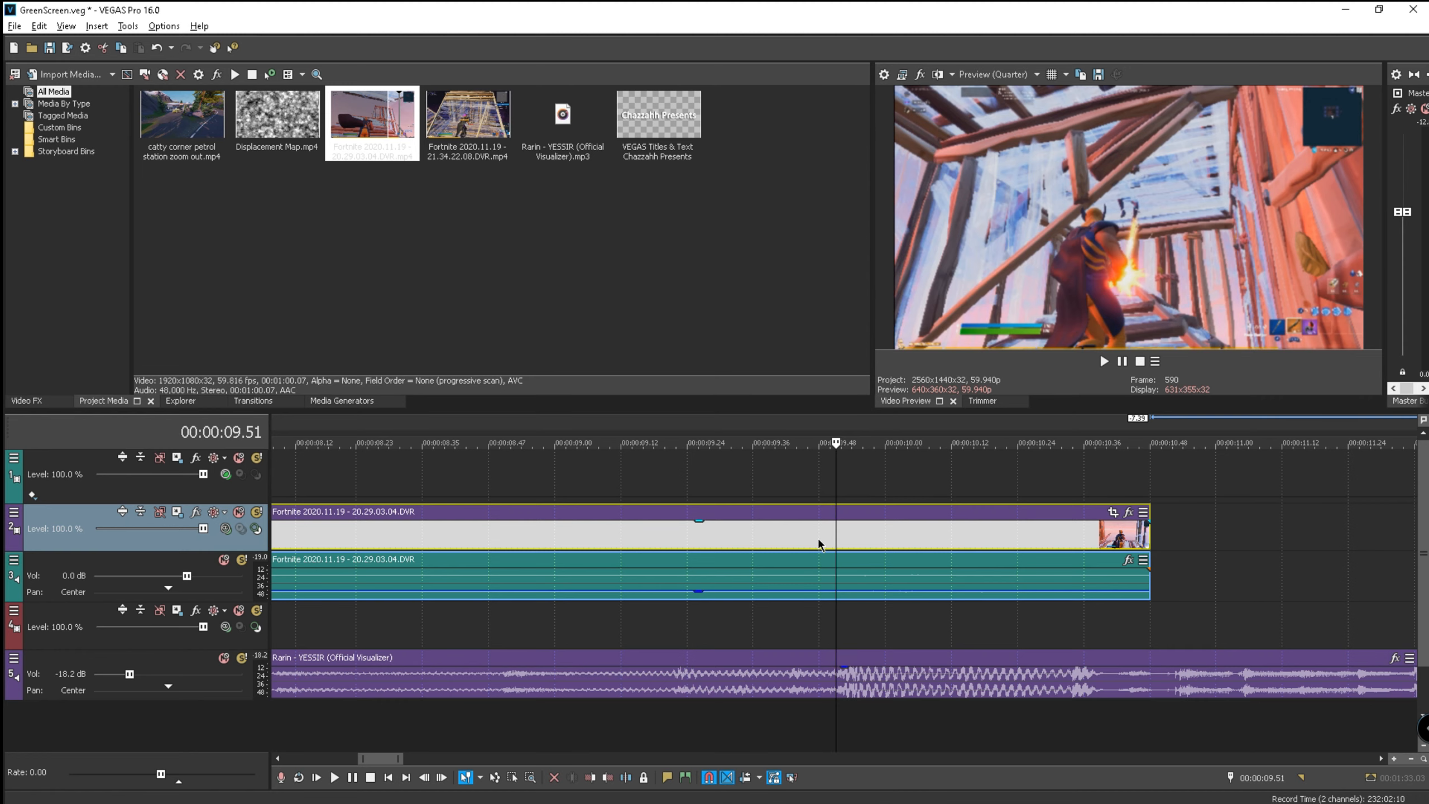
- Add a velocity envelope to the Fortnite clip with a held velocity point at the current frame
{"action": "right_click", "coordinate": [839, 549]}
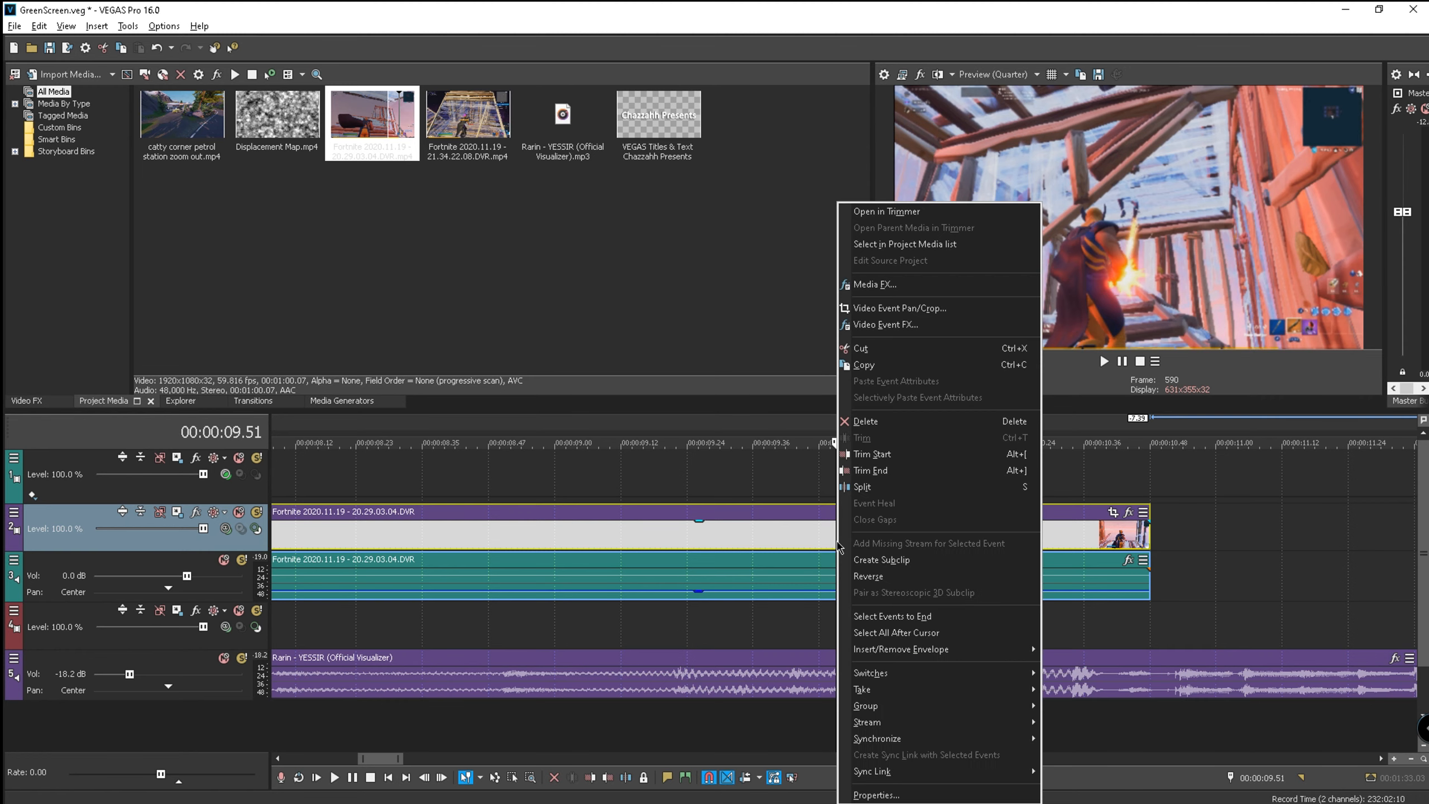
{"action": "mouse_move", "coordinate": [945, 654]}
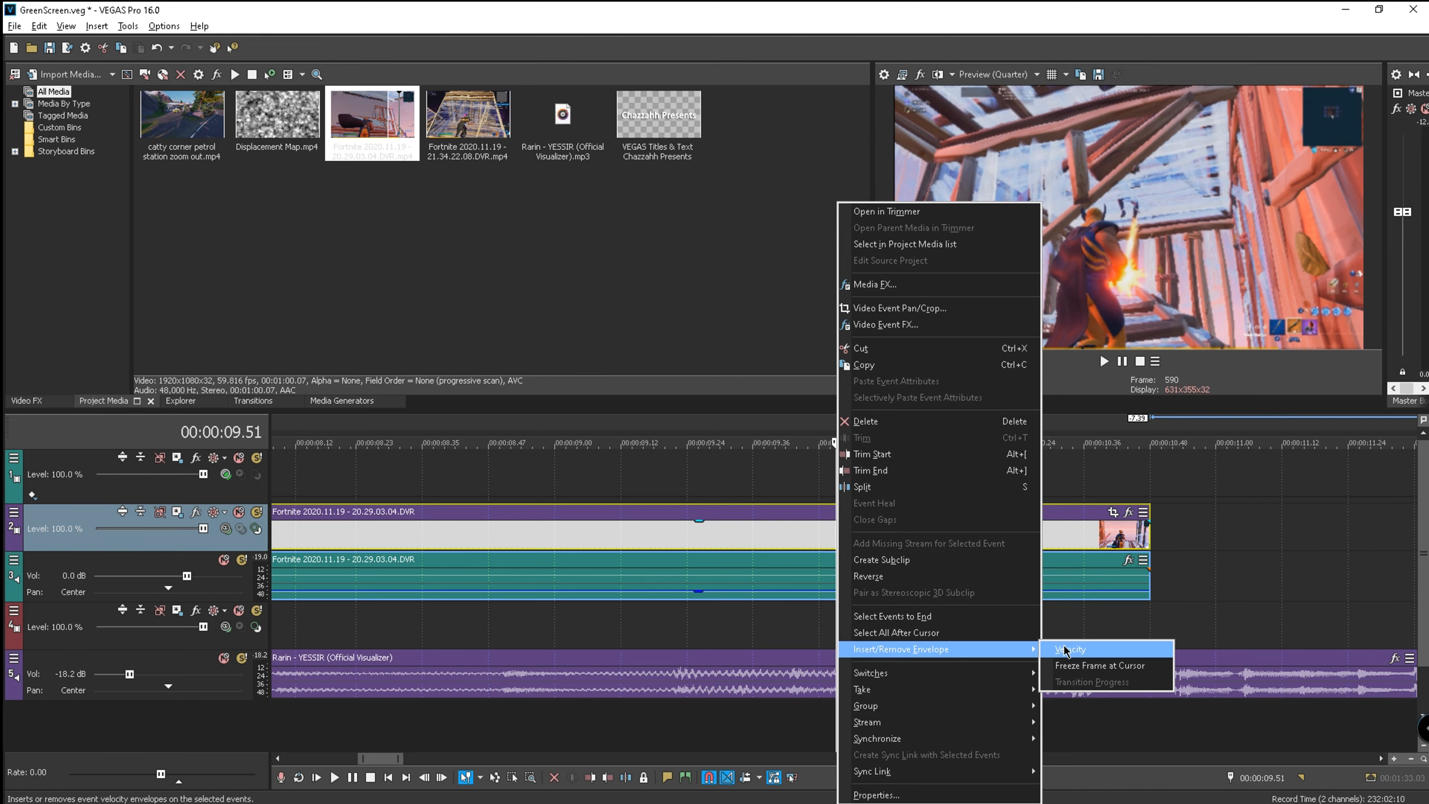
{"action": "left_click", "coordinate": [1103, 669]}
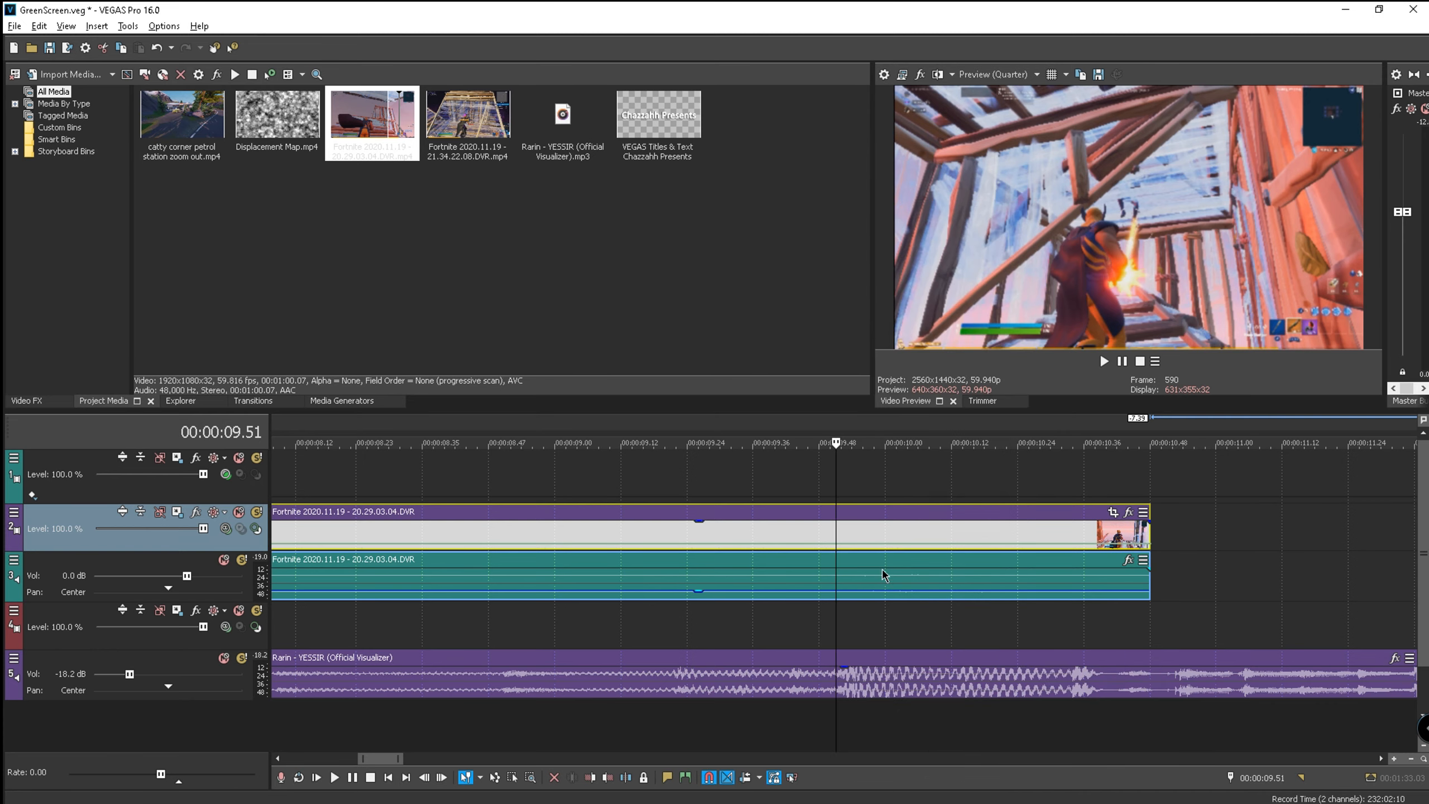
{"action": "double_click", "coordinate": [840, 543]}
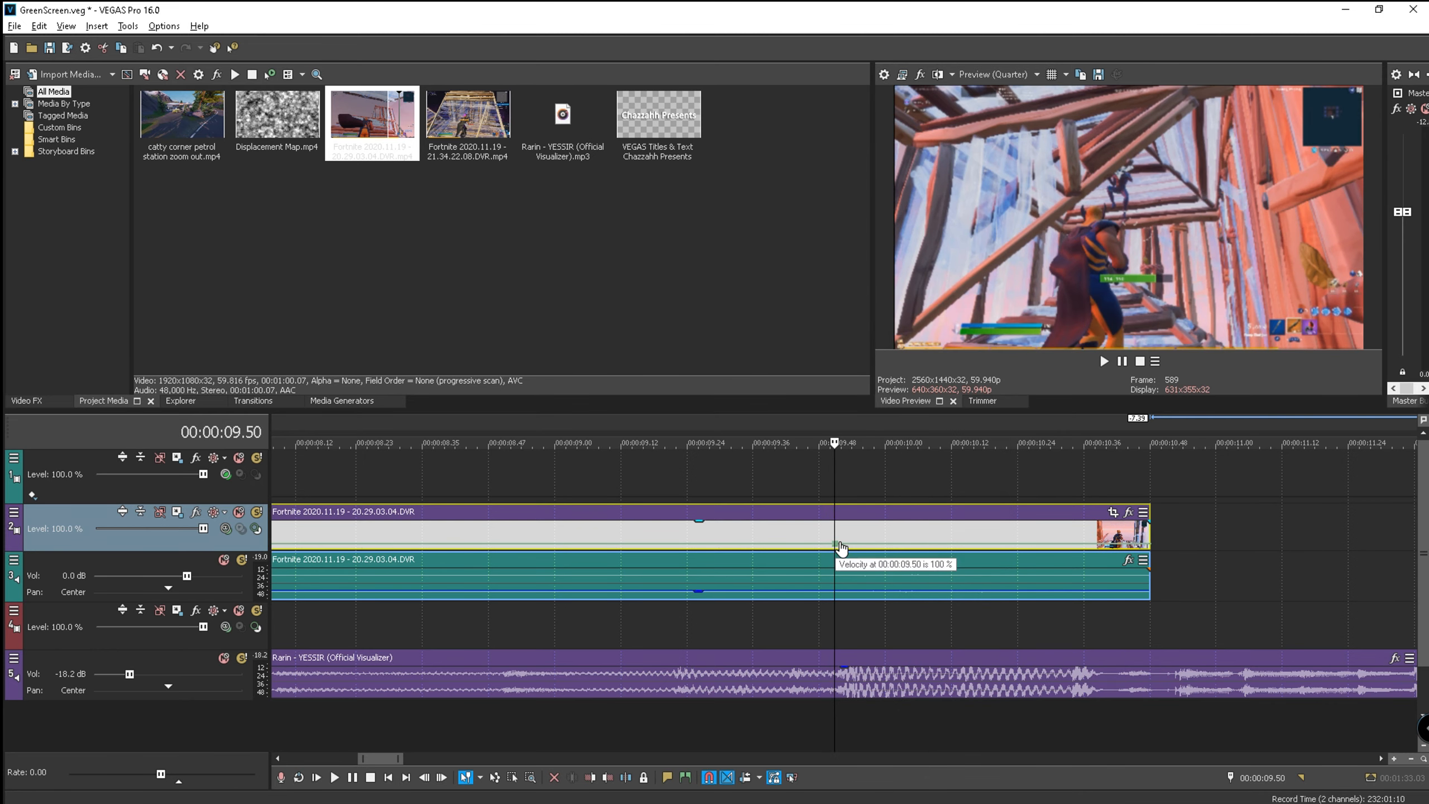
{"action": "right_click", "coordinate": [841, 546]}
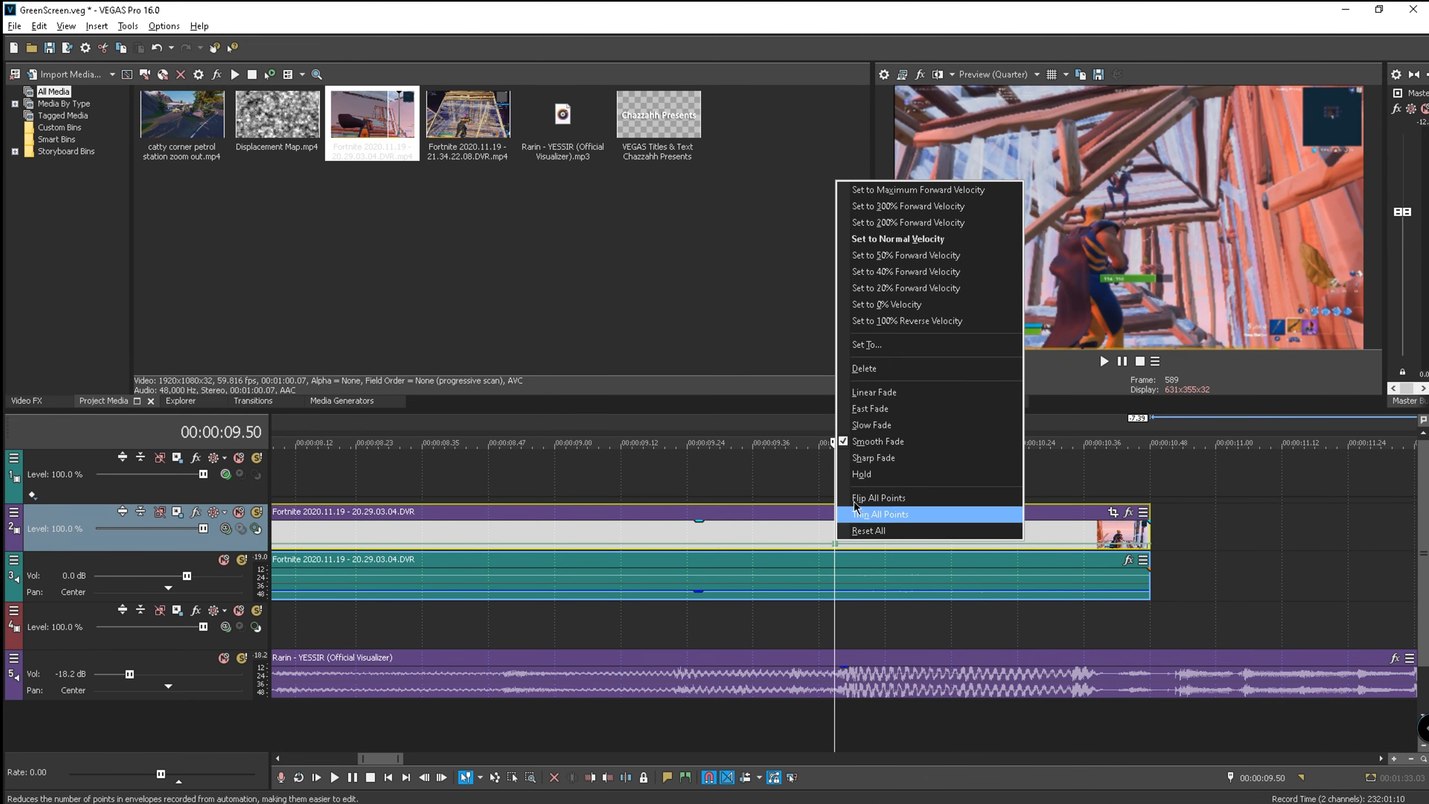
{"action": "left_click", "coordinate": [885, 478]}
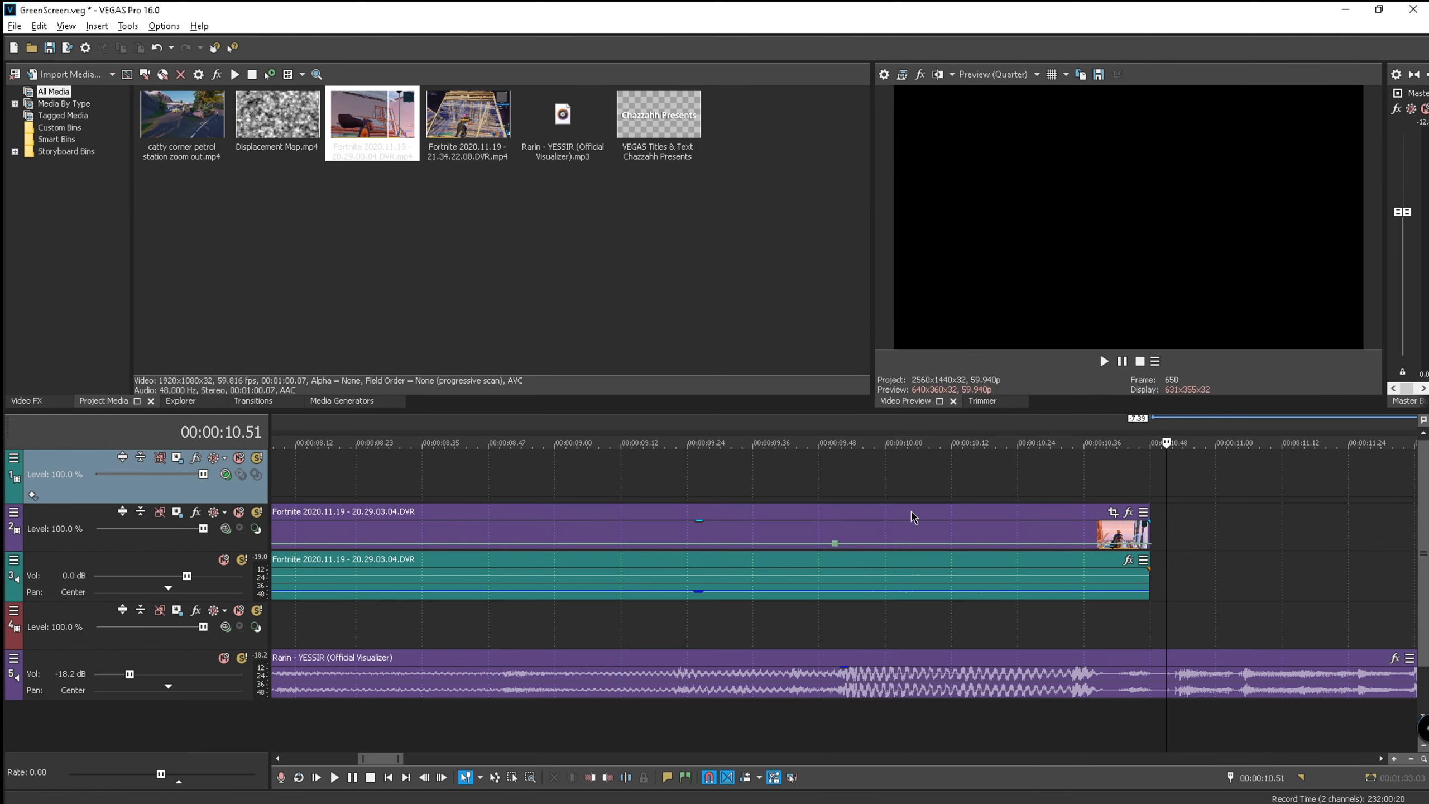
- Add a second velocity point at 9.51 s on the gameplay clip
{"action": "left_click", "coordinate": [833, 432]}
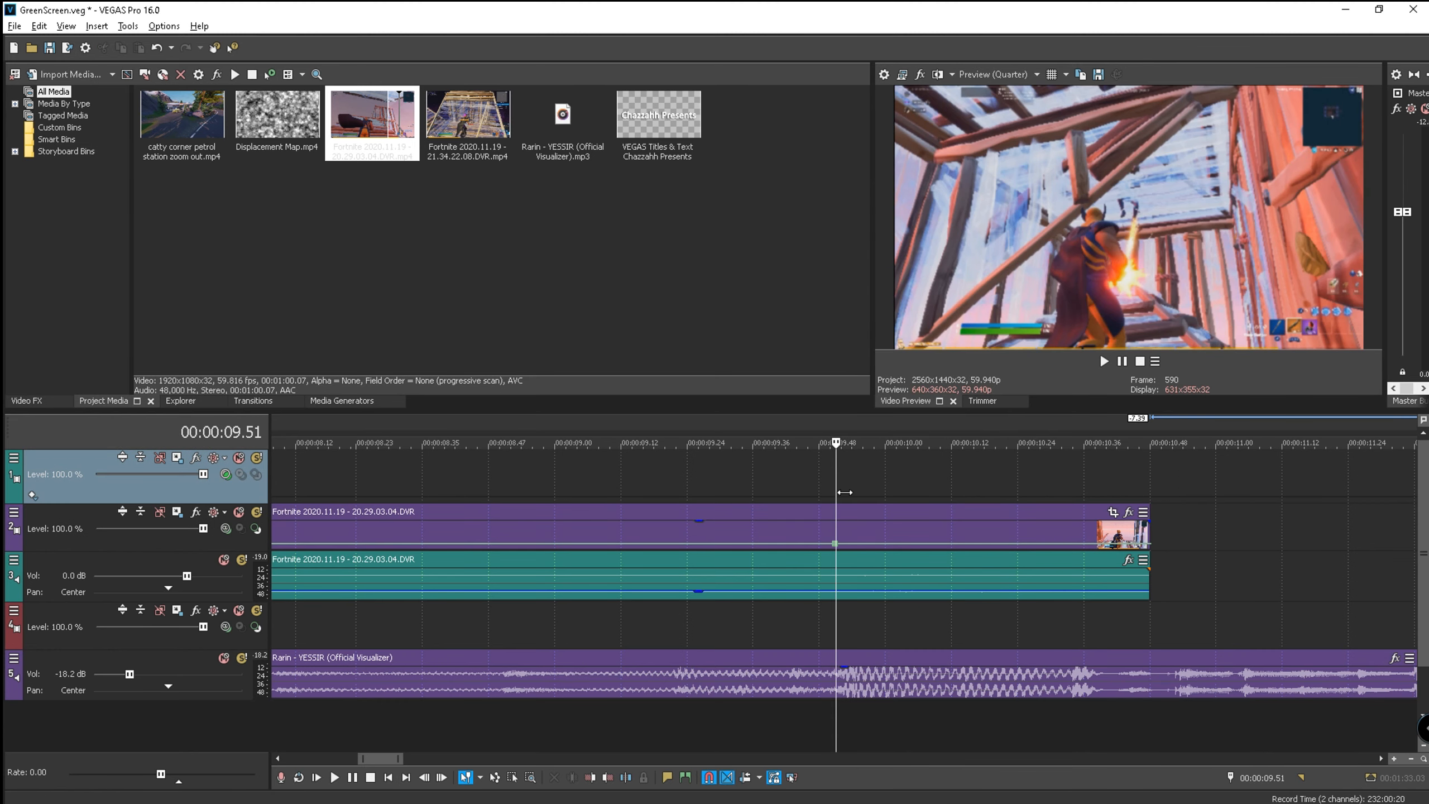
{"action": "double_click", "coordinate": [834, 543]}
{"action": "key", "text": "Left"}
{"action": "key", "text": "Left"}
{"action": "key", "text": "Left"}
{"action": "key", "text": "Left"}
{"action": "key", "text": "Left"}
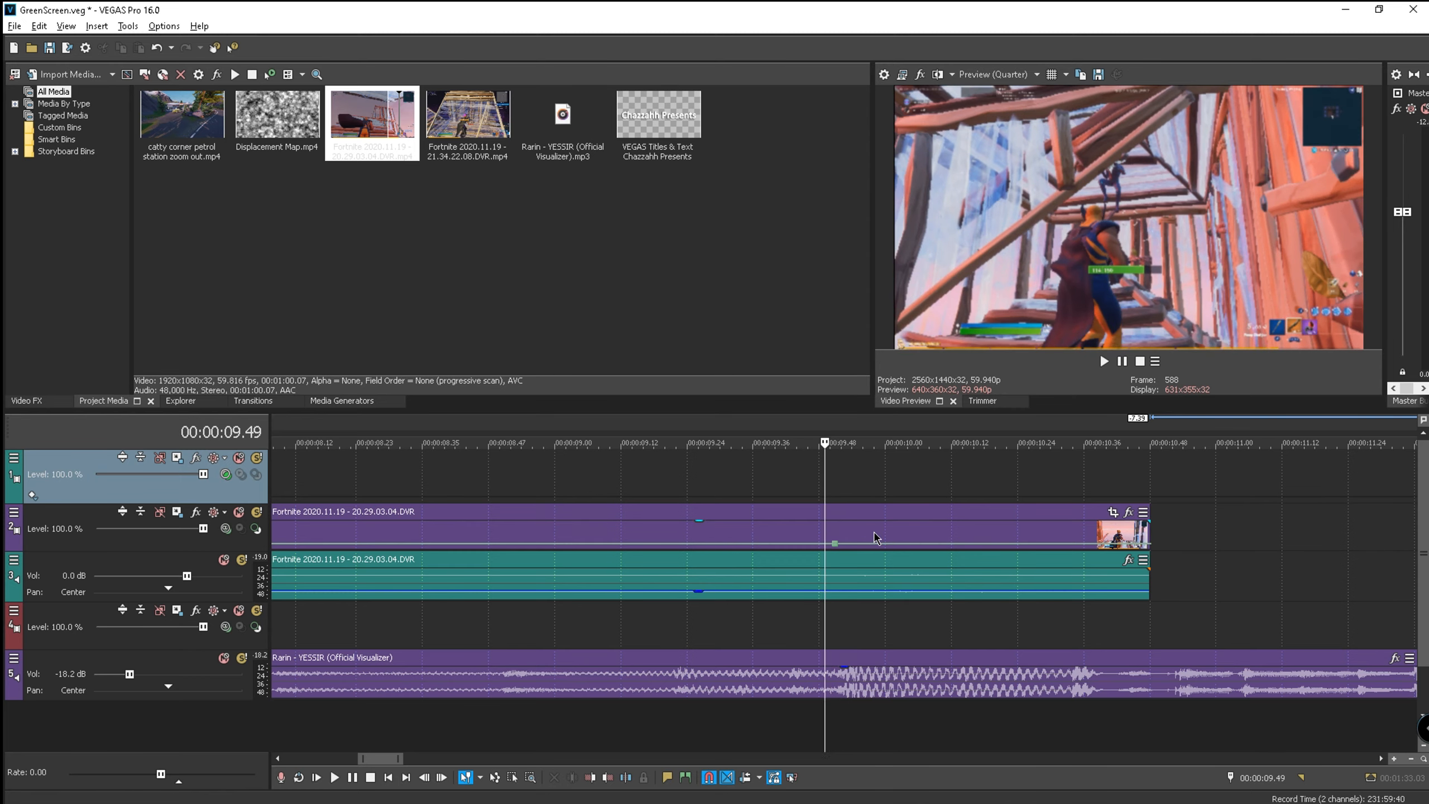
{"action": "key", "text": "Left"}
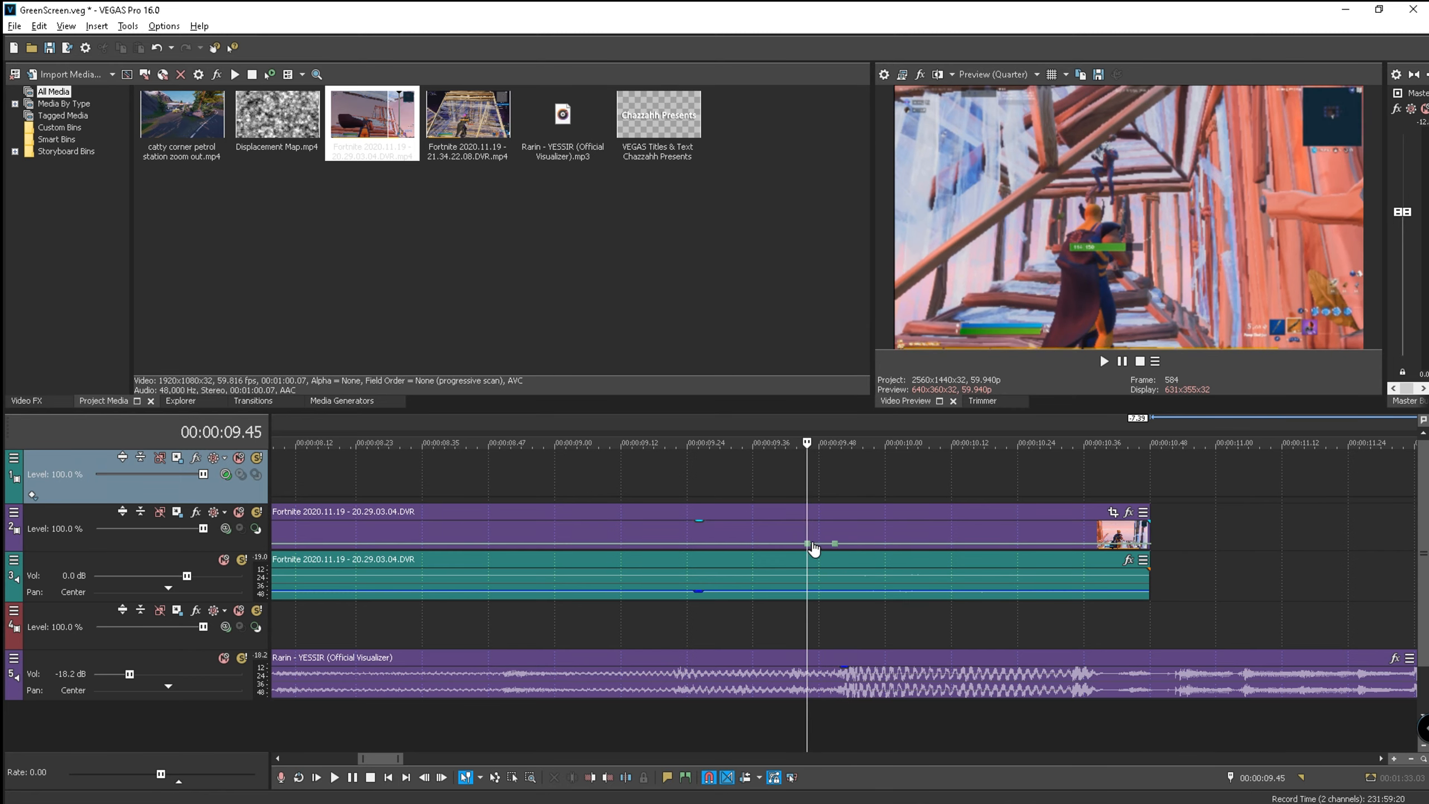
{"action": "right_click", "coordinate": [814, 547]}
{"action": "left_click", "coordinate": [837, 246]}
- Add a velocity point at 9.55 s and set it to 40% forward velocity
{"action": "left_click", "coordinate": [840, 428]}
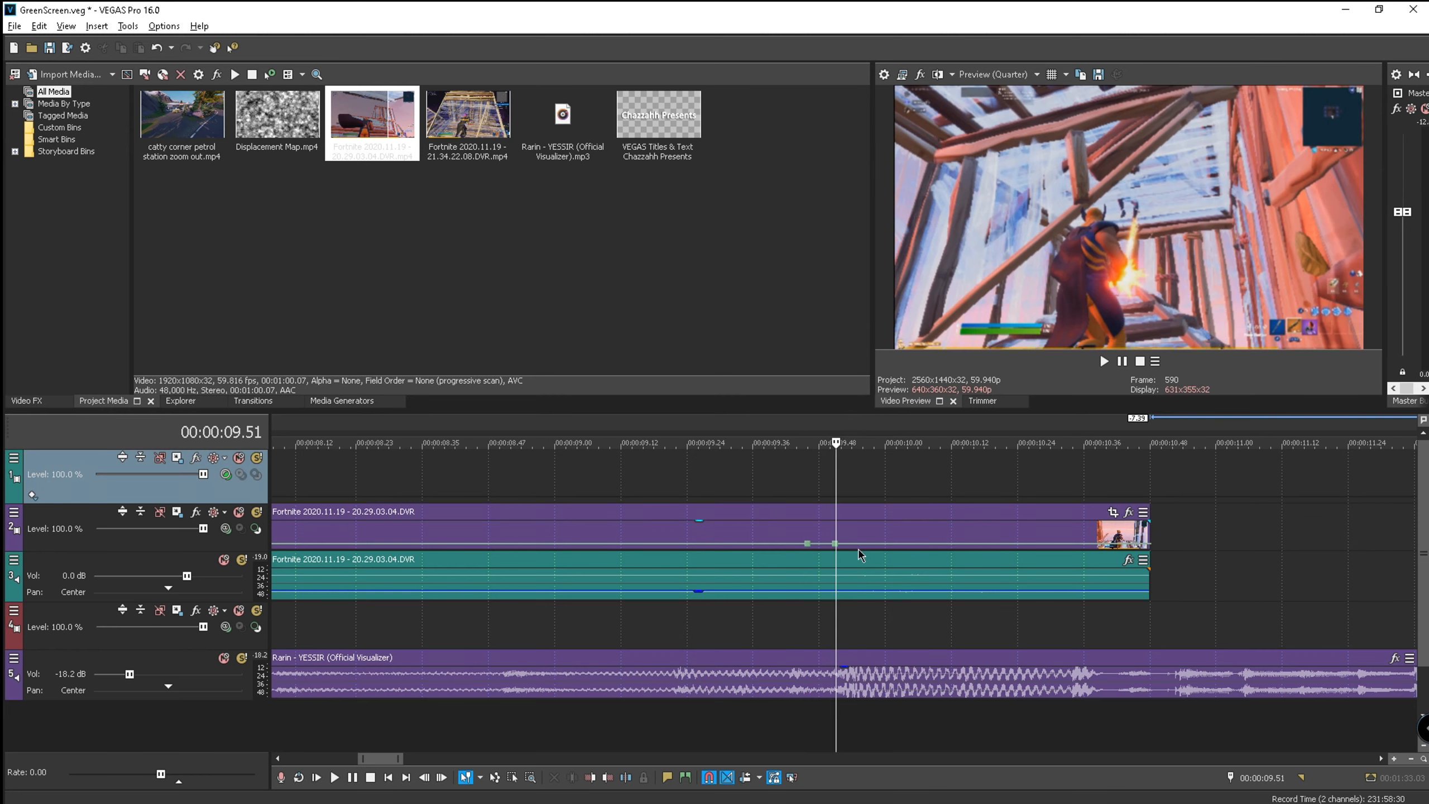
{"action": "key", "text": "Right"}
{"action": "key", "text": "Right"}
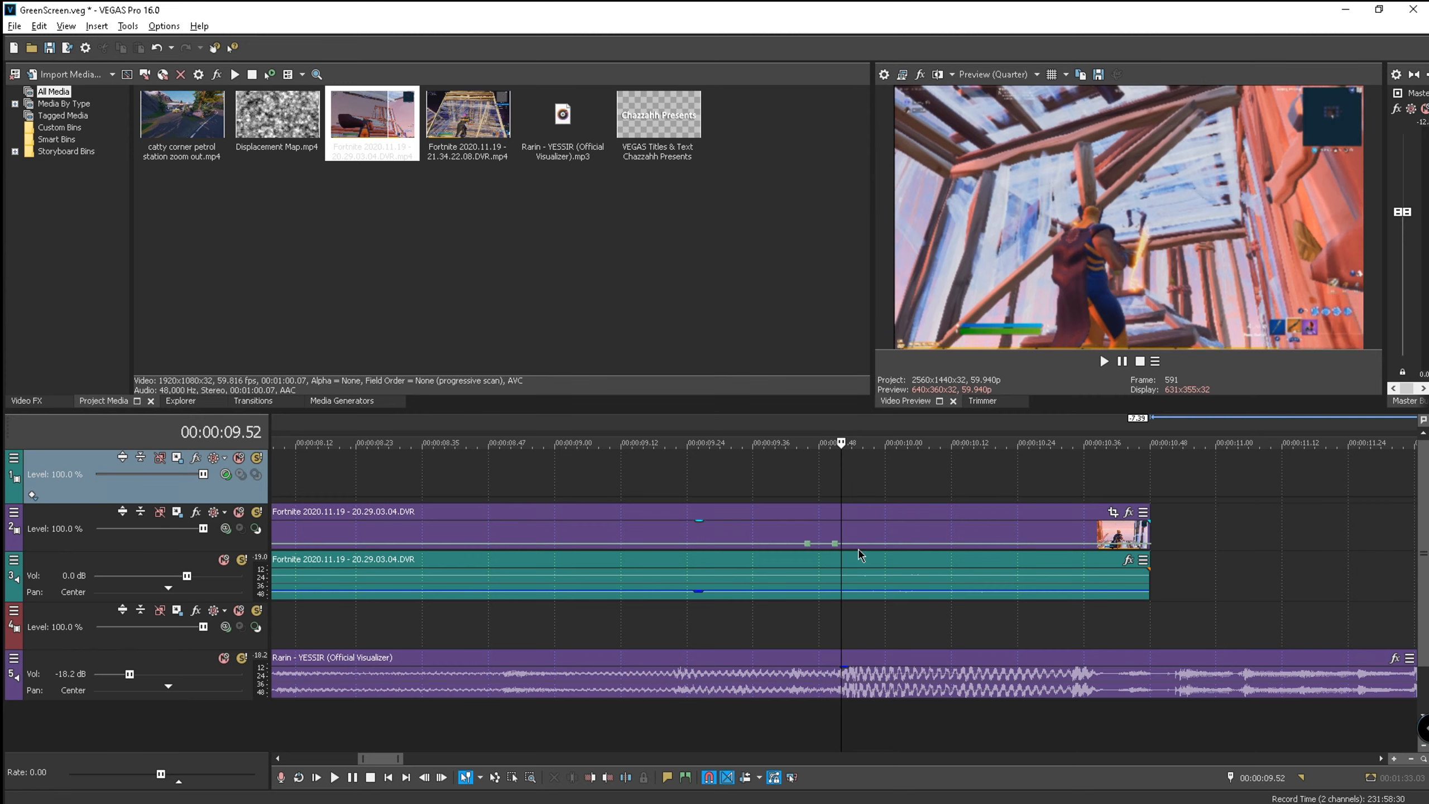
{"action": "key", "text": "Right"}
{"action": "key", "text": "Right"}
{"action": "key", "text": "Right"}
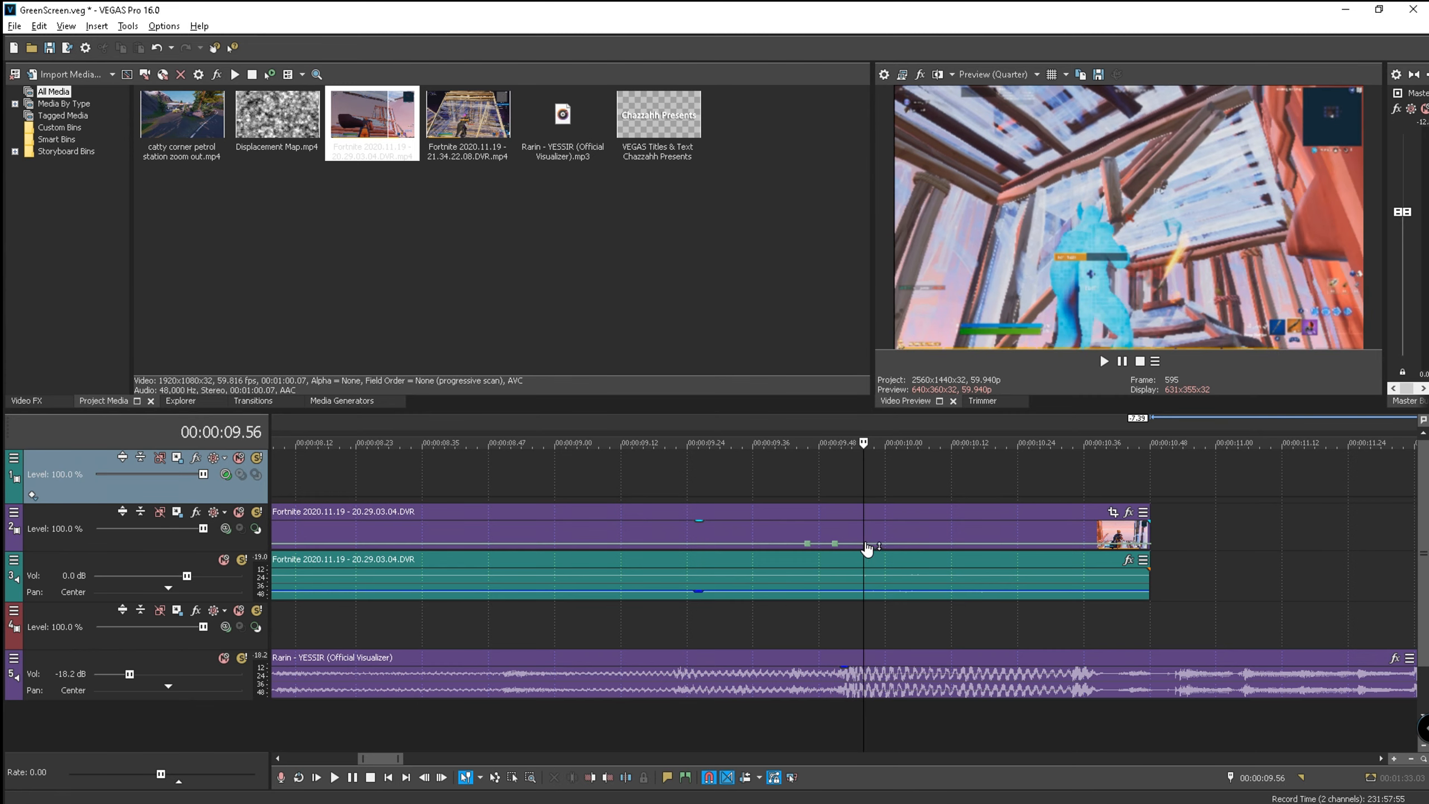
{"action": "key", "text": "Left"}
{"action": "double_click", "coordinate": [867, 544]}
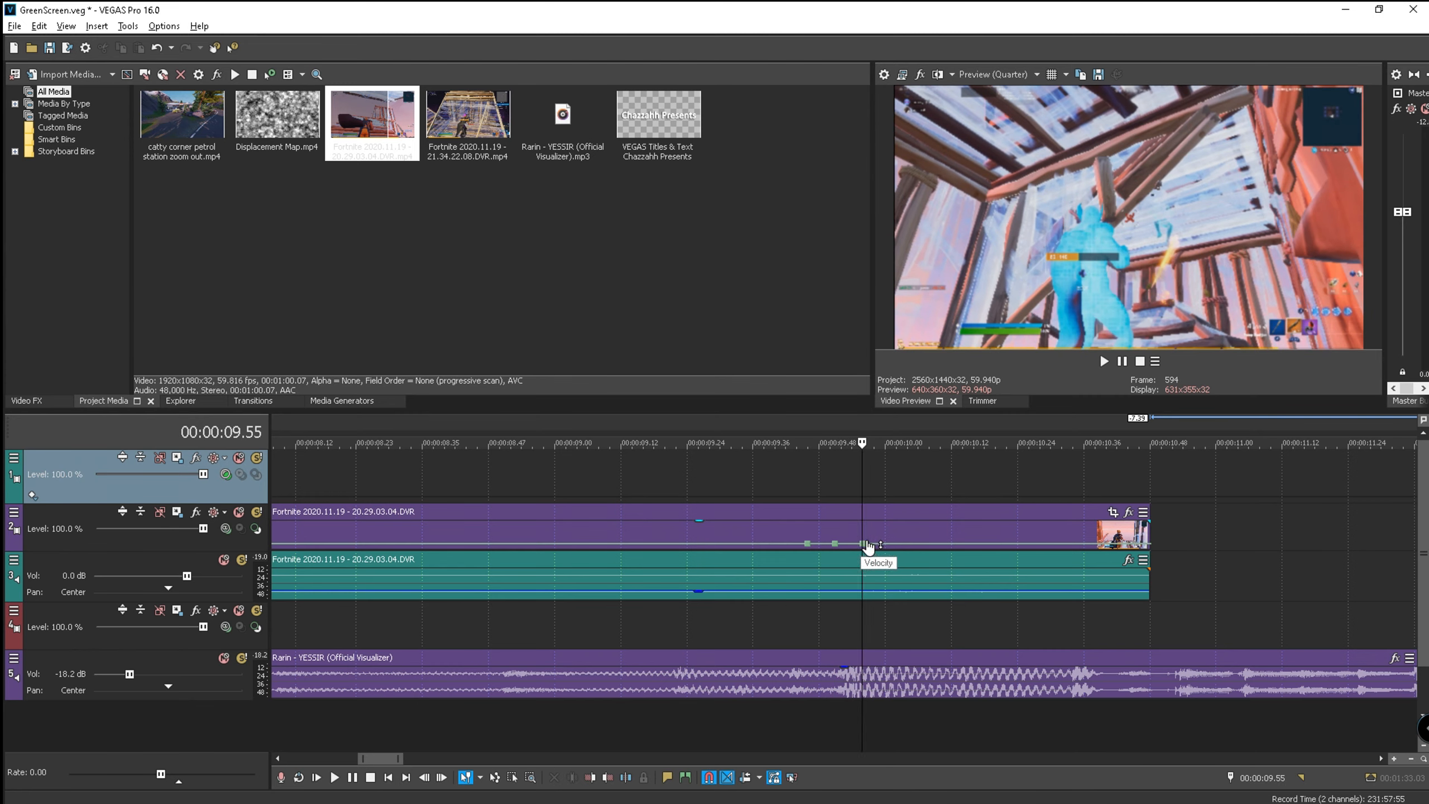
{"action": "right_click", "coordinate": [867, 544]}
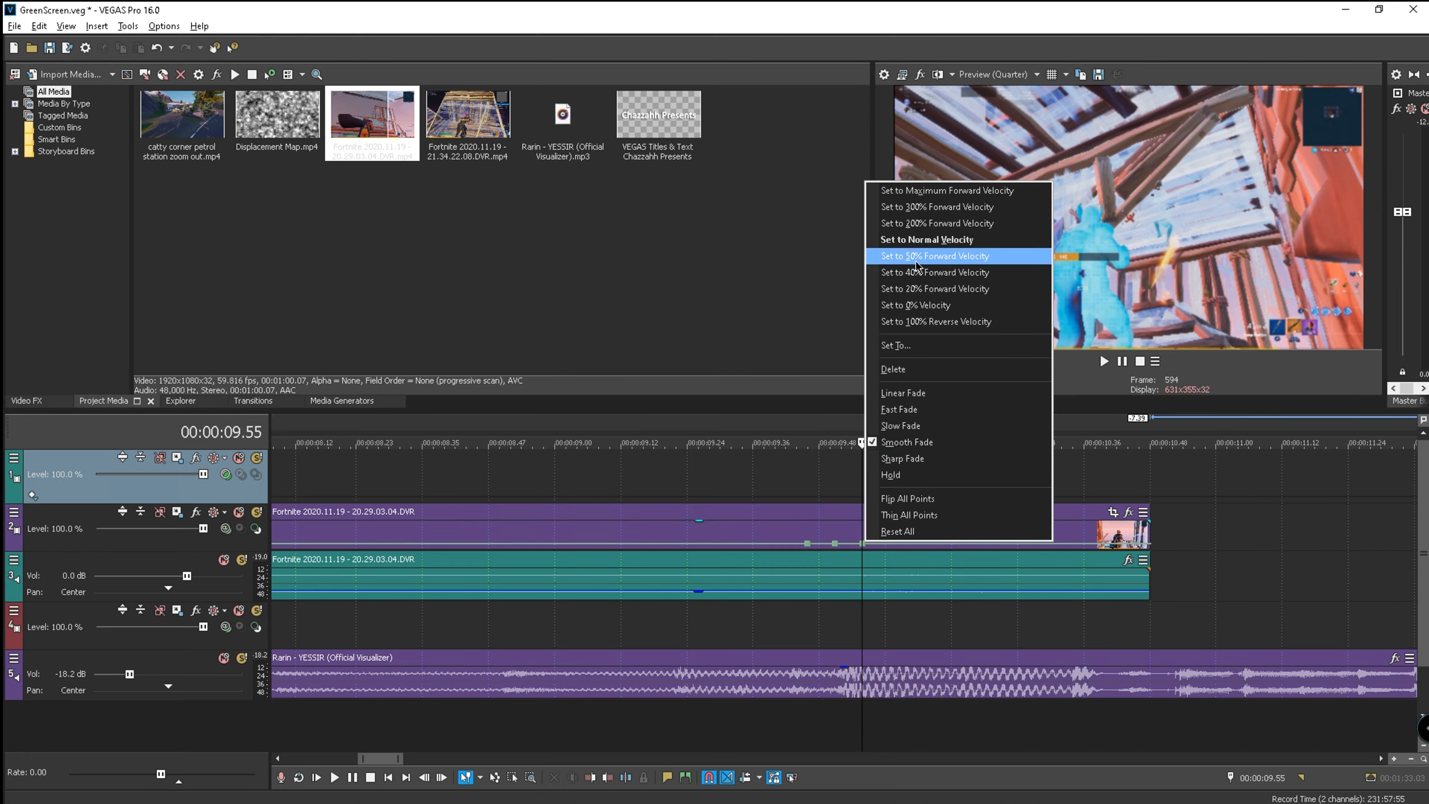
{"action": "left_click", "coordinate": [990, 261]}
{"action": "right_click", "coordinate": [836, 545]}
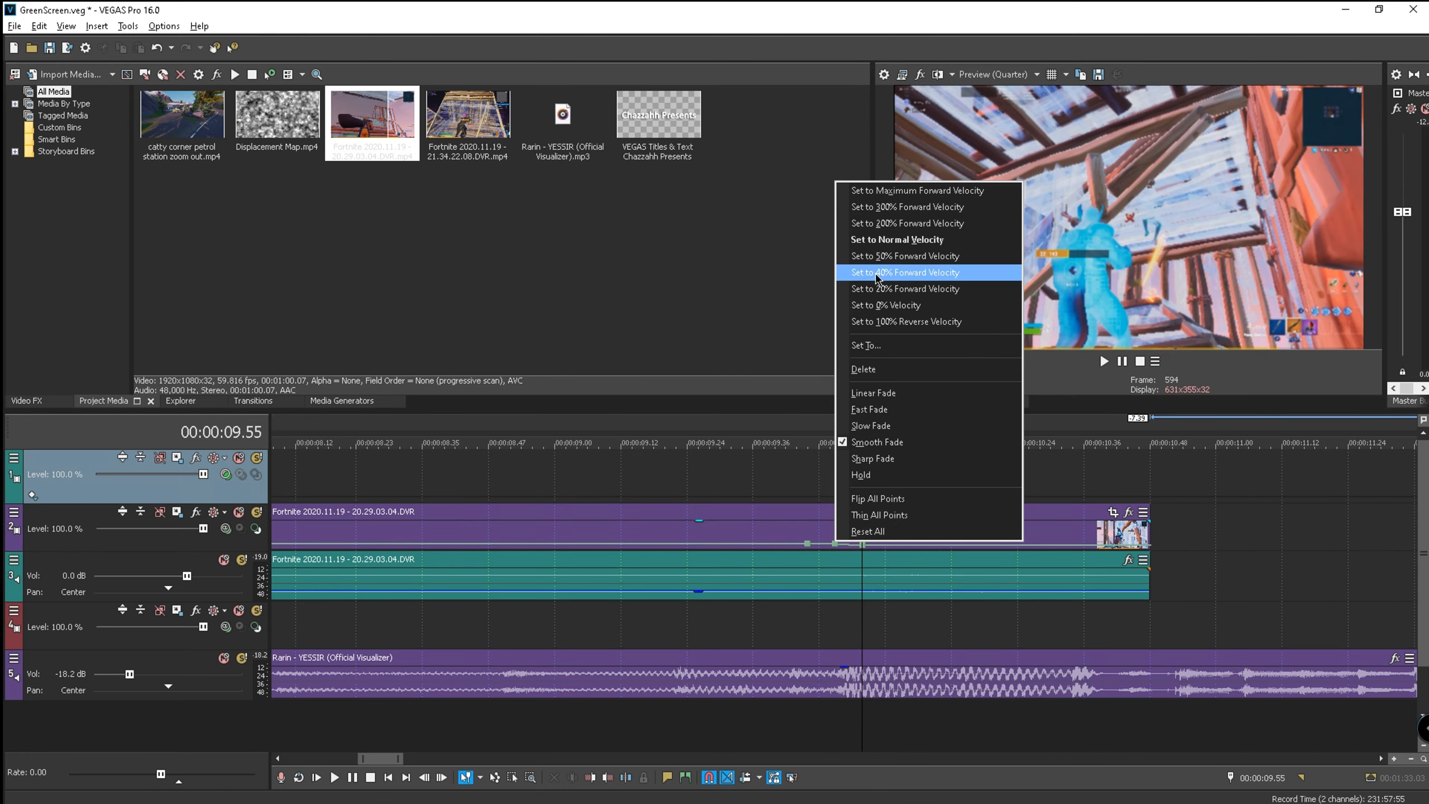
{"action": "left_click", "coordinate": [900, 236]}
{"action": "scroll", "coordinate": [847, 419], "scroll_direction": "down", "scroll_amount": 4}
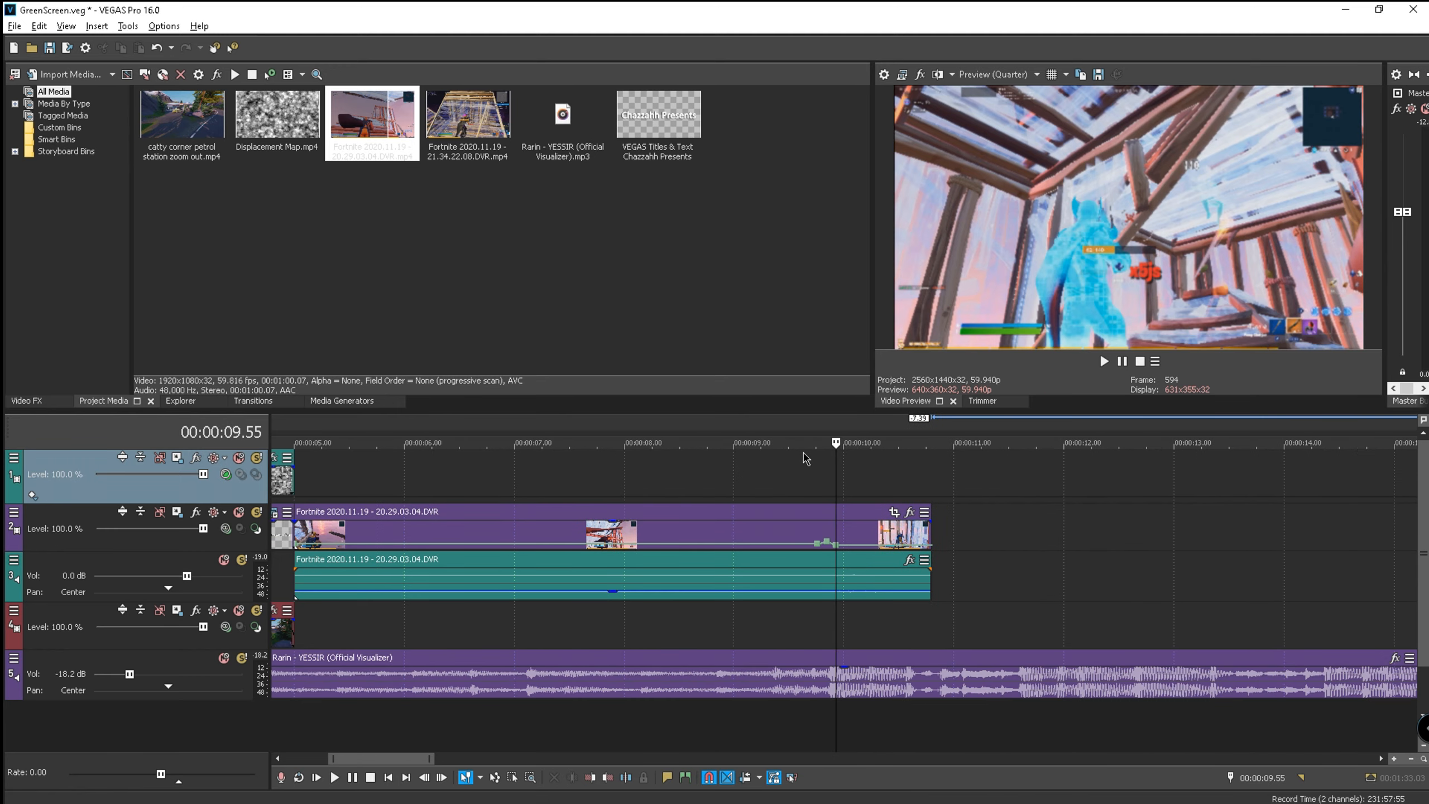
{"action": "left_click", "coordinate": [775, 418]}
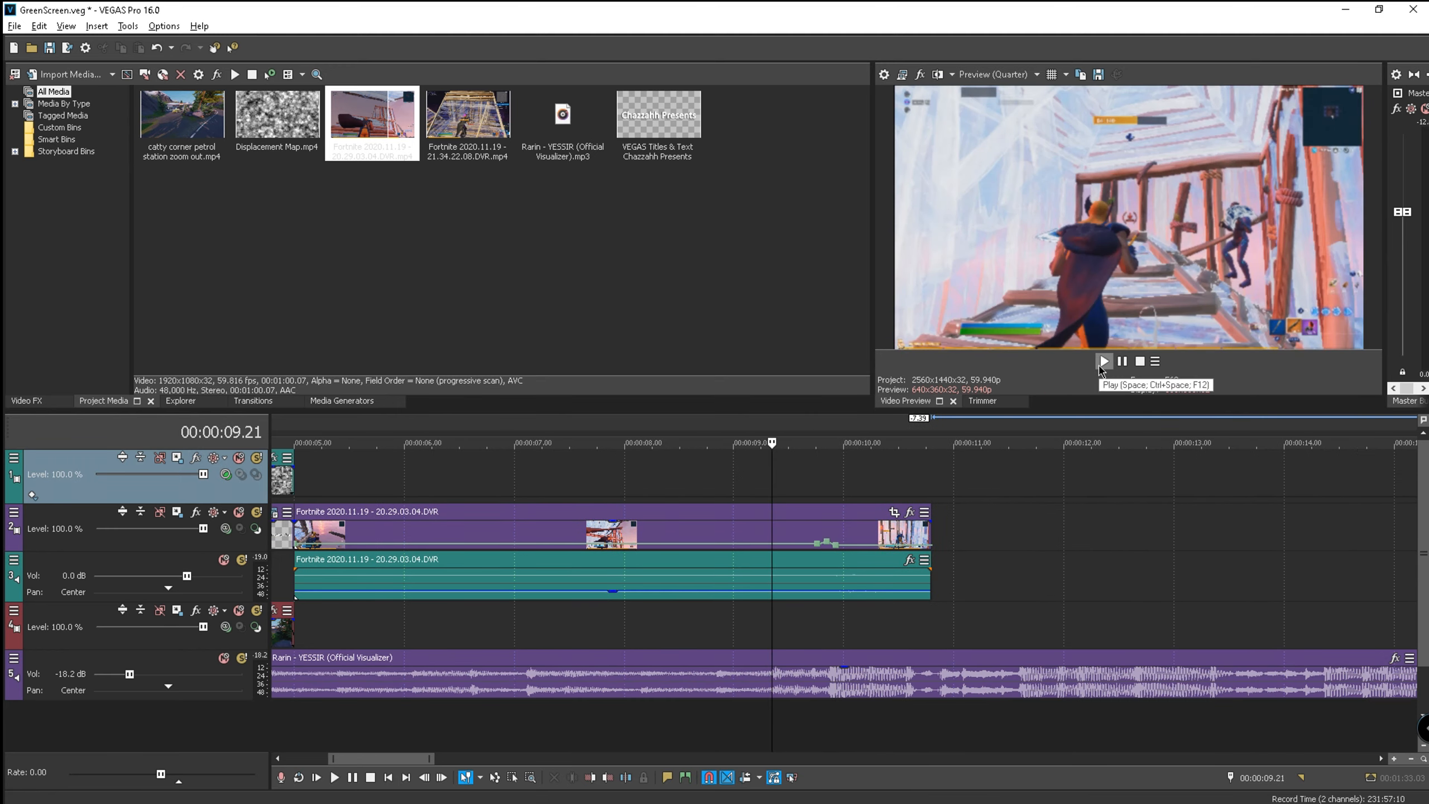
{"action": "left_click", "coordinate": [1103, 362]}
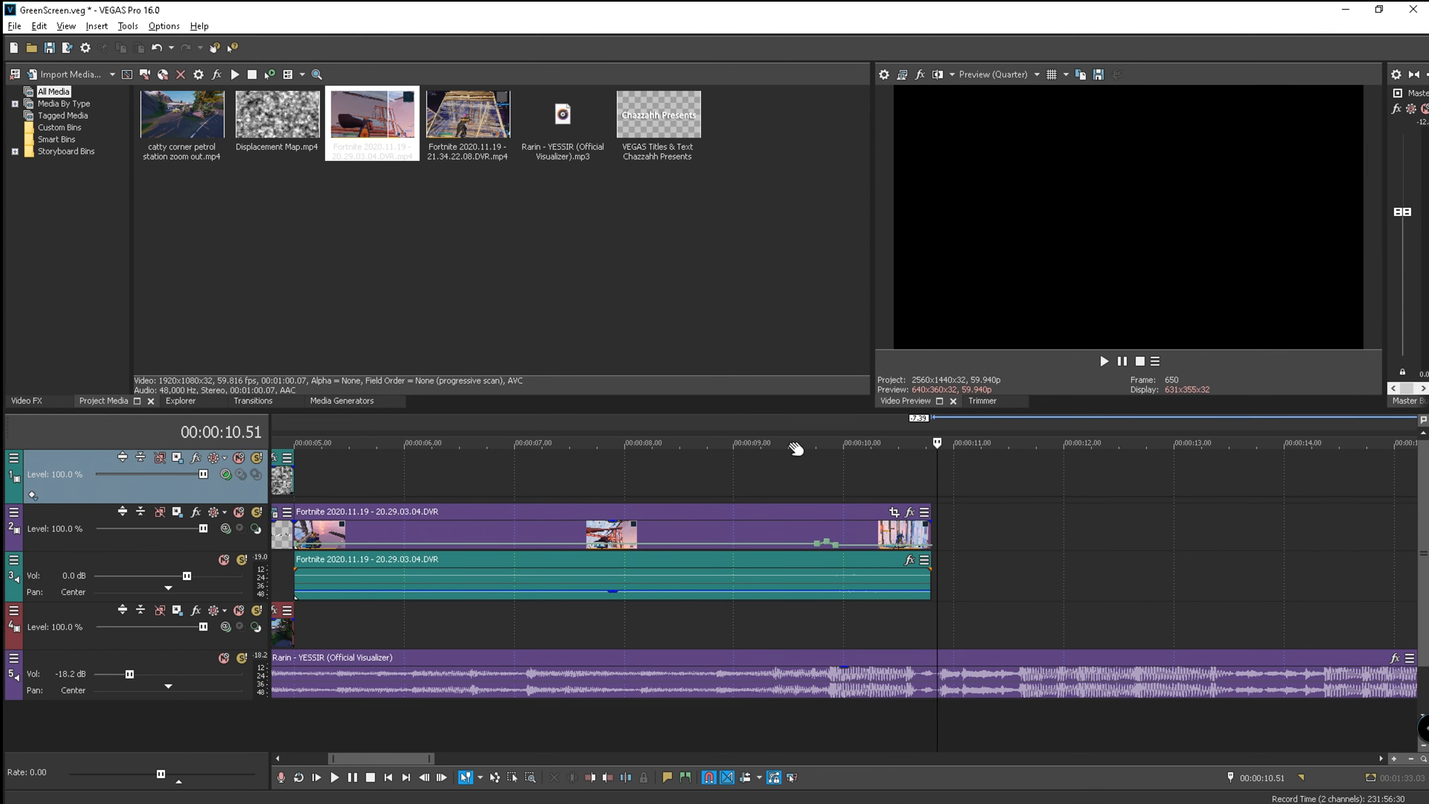
{"action": "left_click", "coordinate": [824, 426]}
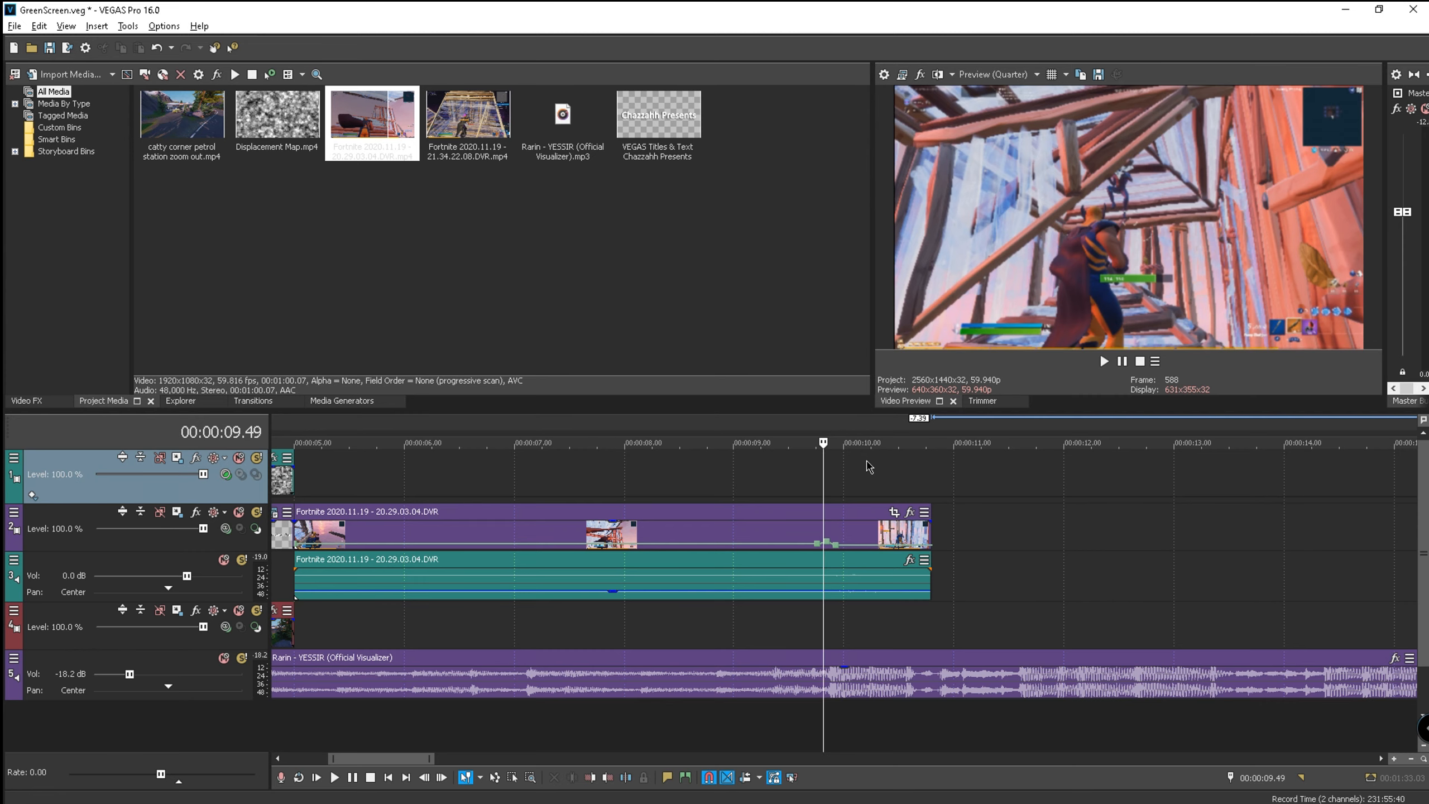
{"action": "left_click", "coordinate": [830, 424]}
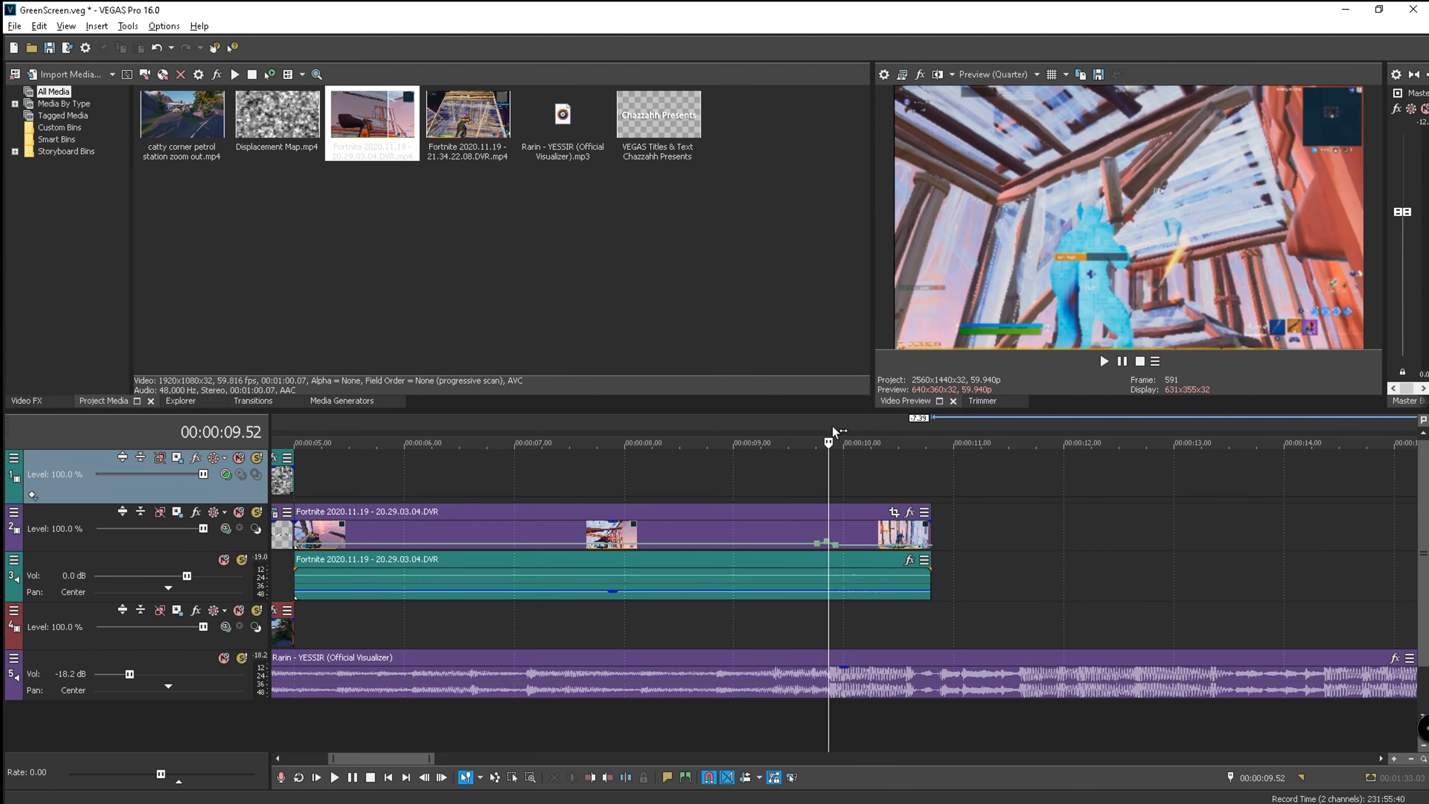
{"action": "scroll", "coordinate": [842, 445], "scroll_direction": "up", "scroll_amount": 5}
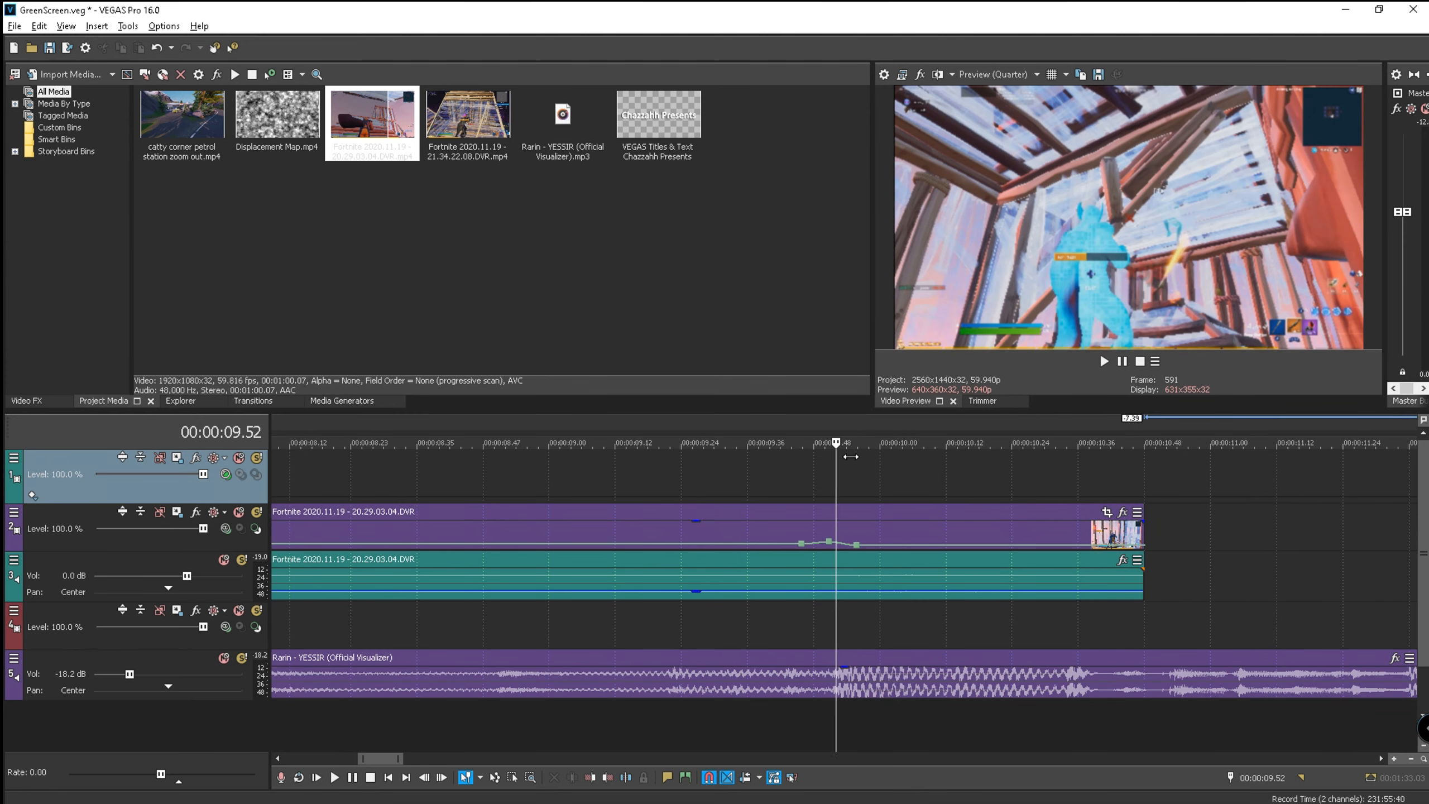
{"action": "key", "text": "Right"}
{"action": "key", "text": "Right"}
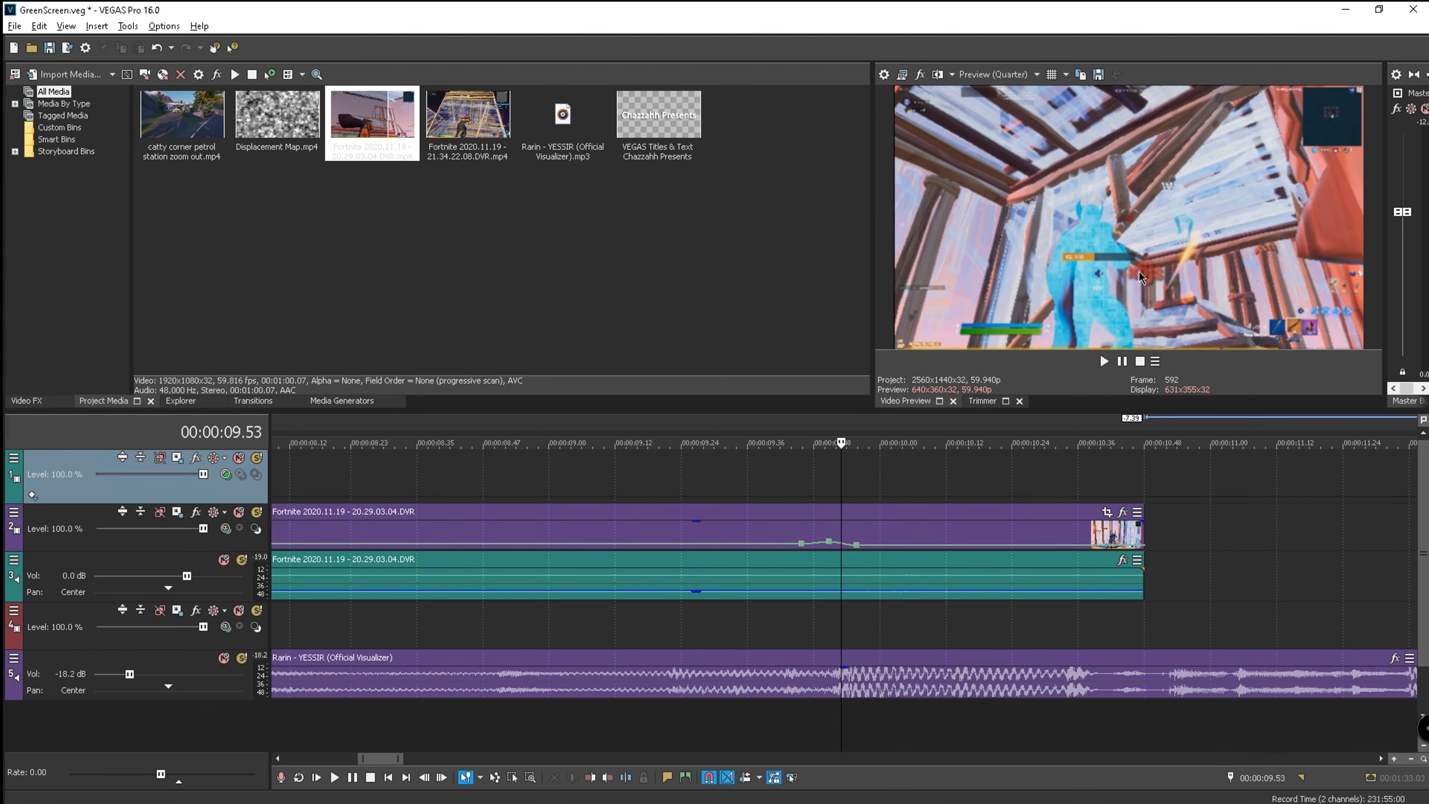
{"action": "key", "text": "Left"}
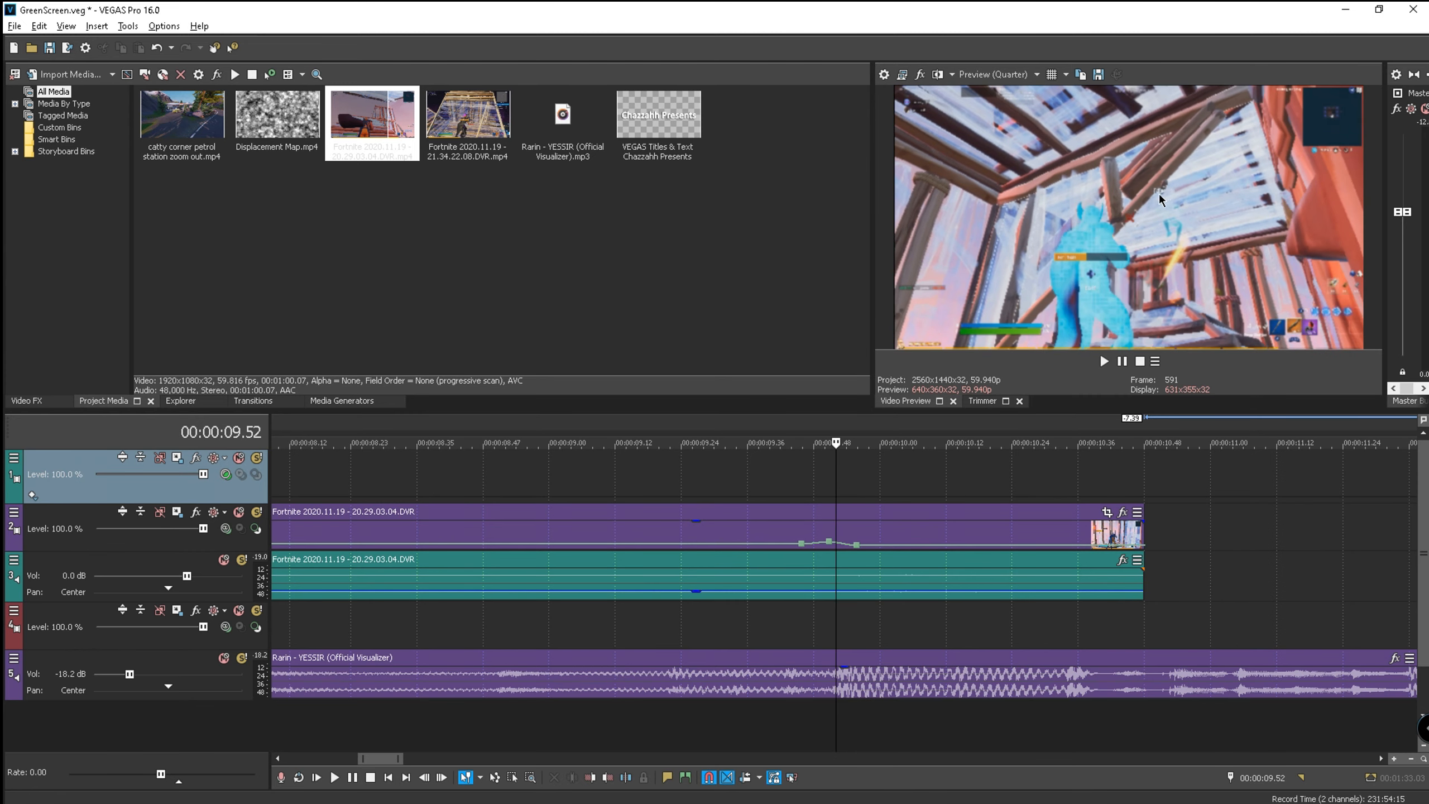
{"action": "key", "text": "Left"}
{"action": "key", "text": "Right"}
- Split the track 2 Fortnite clip's video and audio at 09.52 and 10.02
{"action": "left_click", "coordinate": [841, 534]}
{"action": "key", "text": "s"}
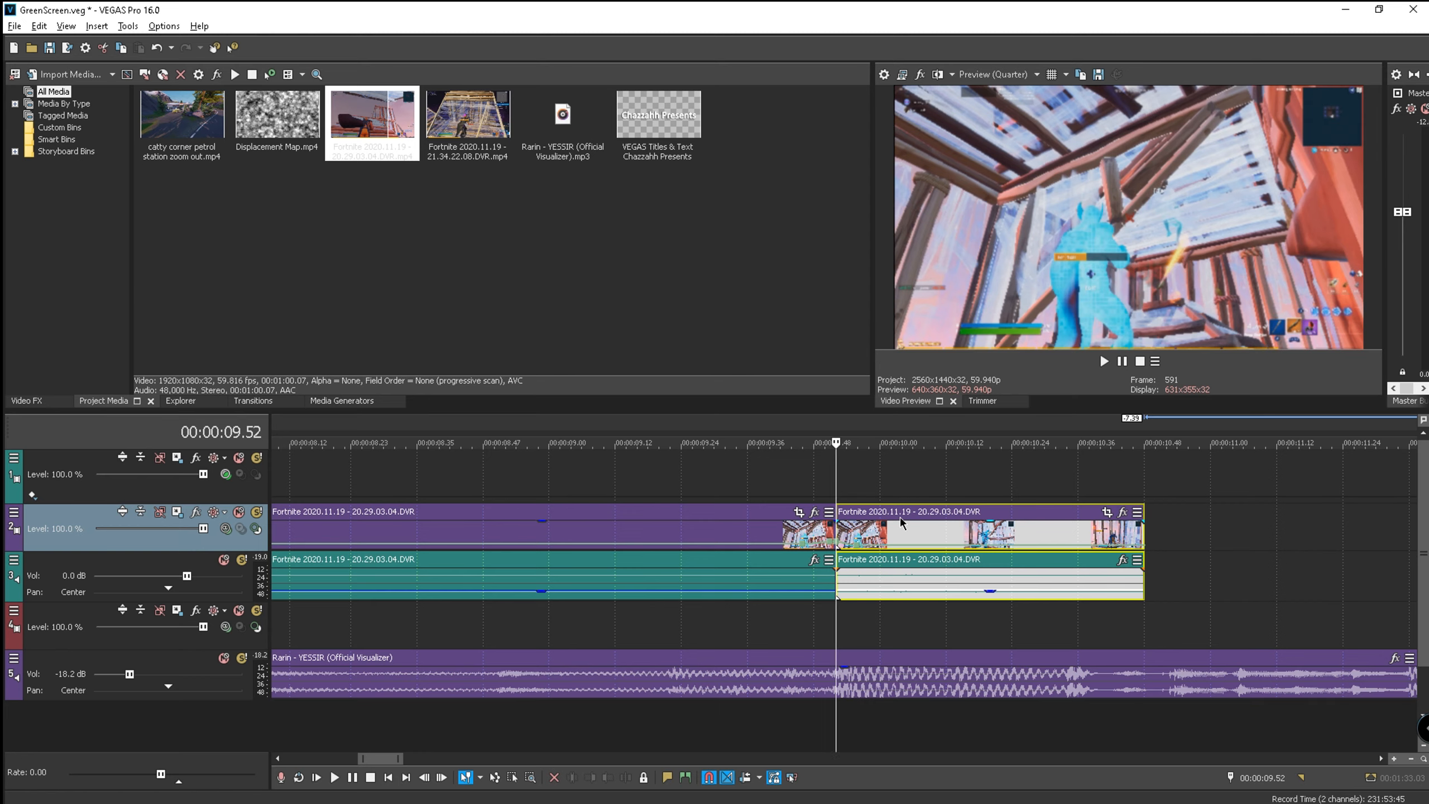
{"action": "key", "text": "Right"}
{"action": "key", "text": "Right"}
{"action": "key", "text": "Right"}
{"action": "key", "text": "Right"}
{"action": "key", "text": "Right"}
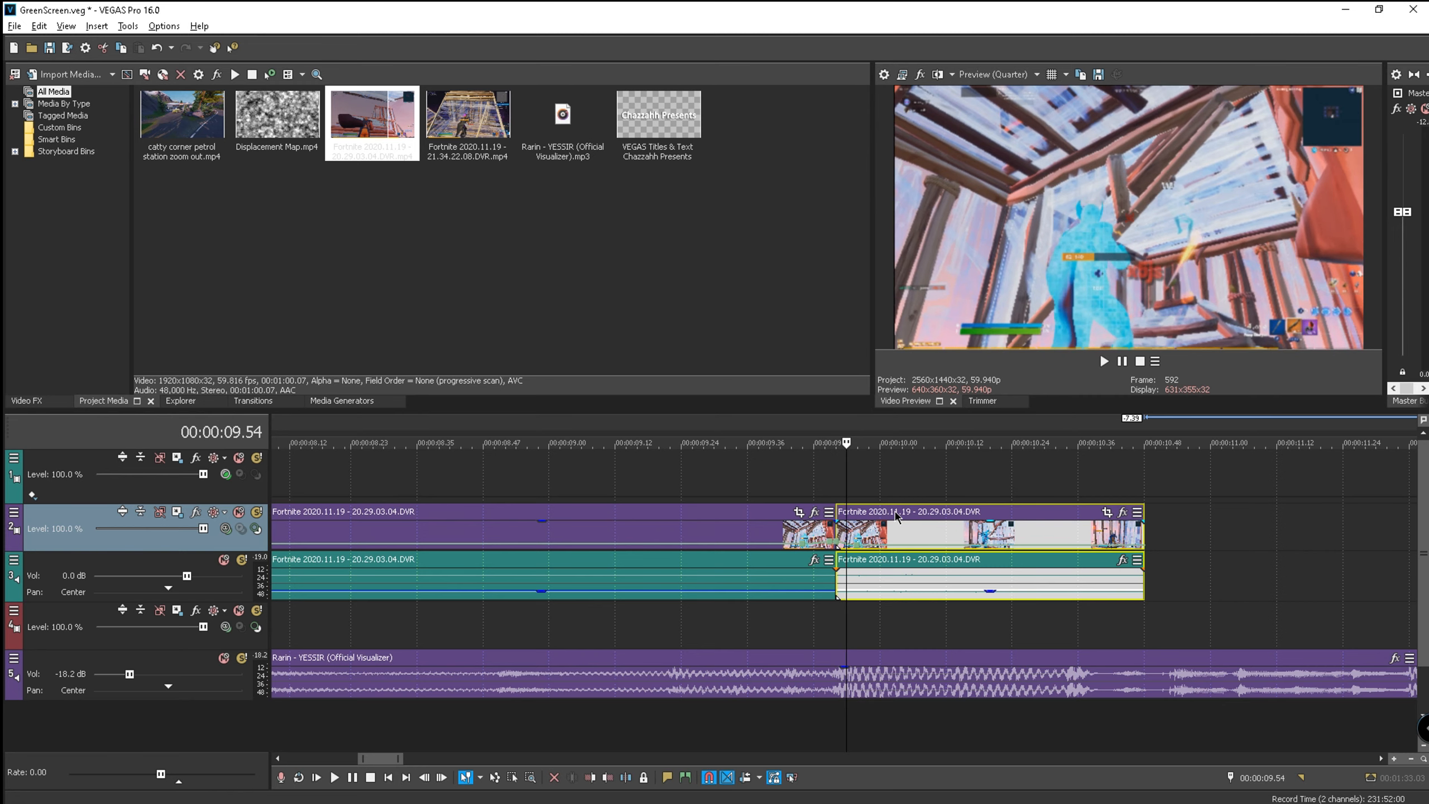
{"action": "key", "text": "Right"}
{"action": "key", "text": "Right"}
{"action": "key", "text": "Right"}
{"action": "key", "text": "Right"}
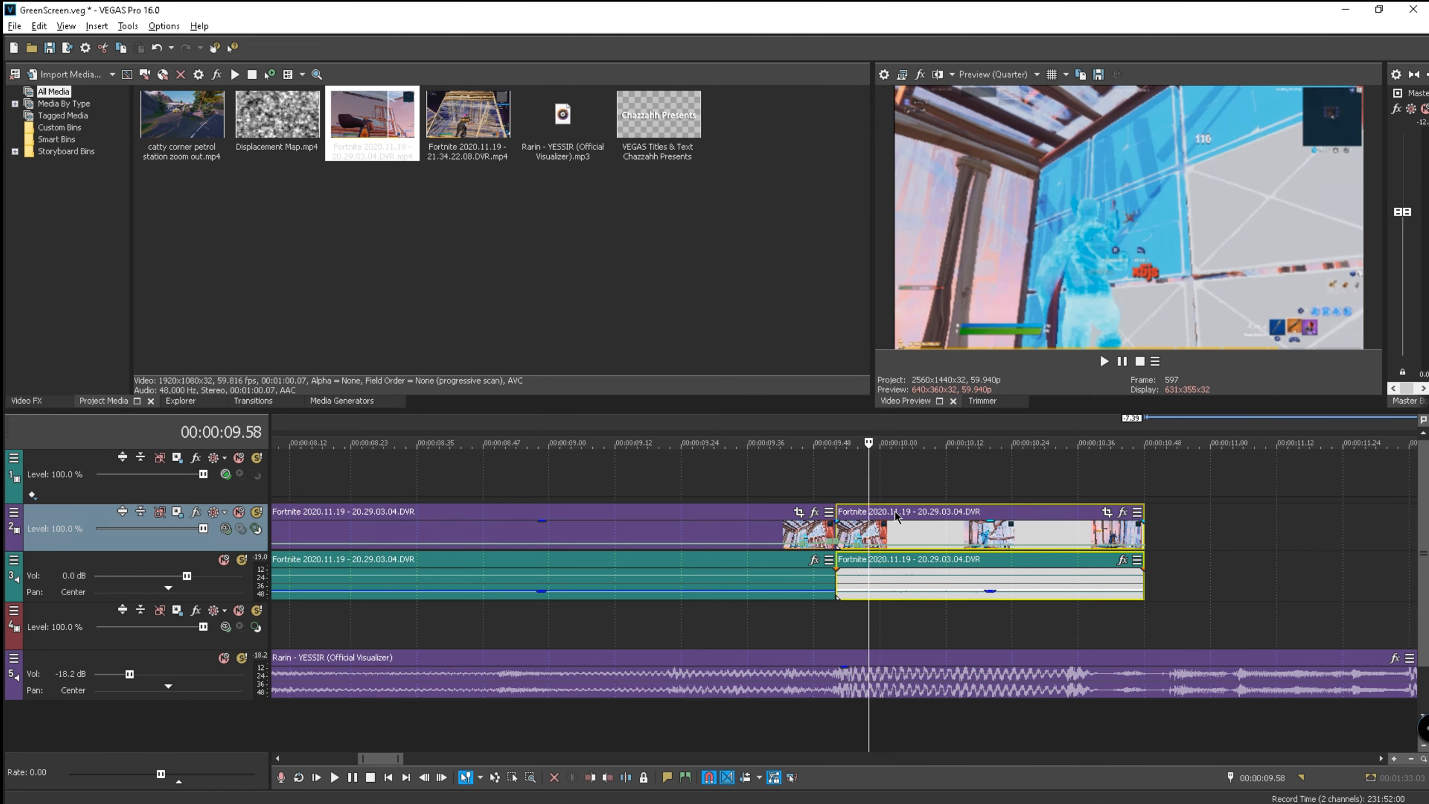
{"action": "key", "text": "Right"}
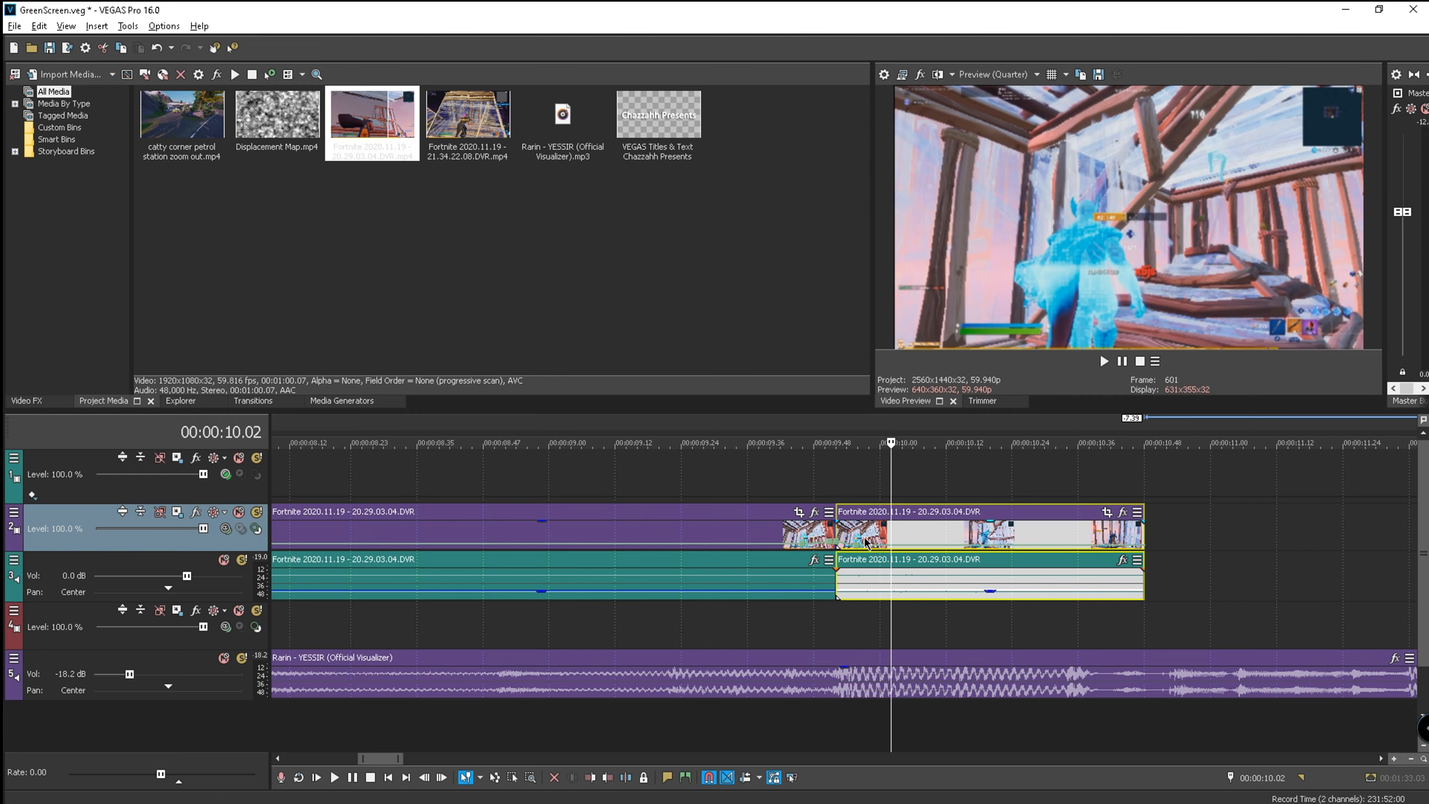
{"action": "key", "text": "s"}
{"action": "scroll", "coordinate": [863, 490], "scroll_direction": "up", "scroll_amount": 2}
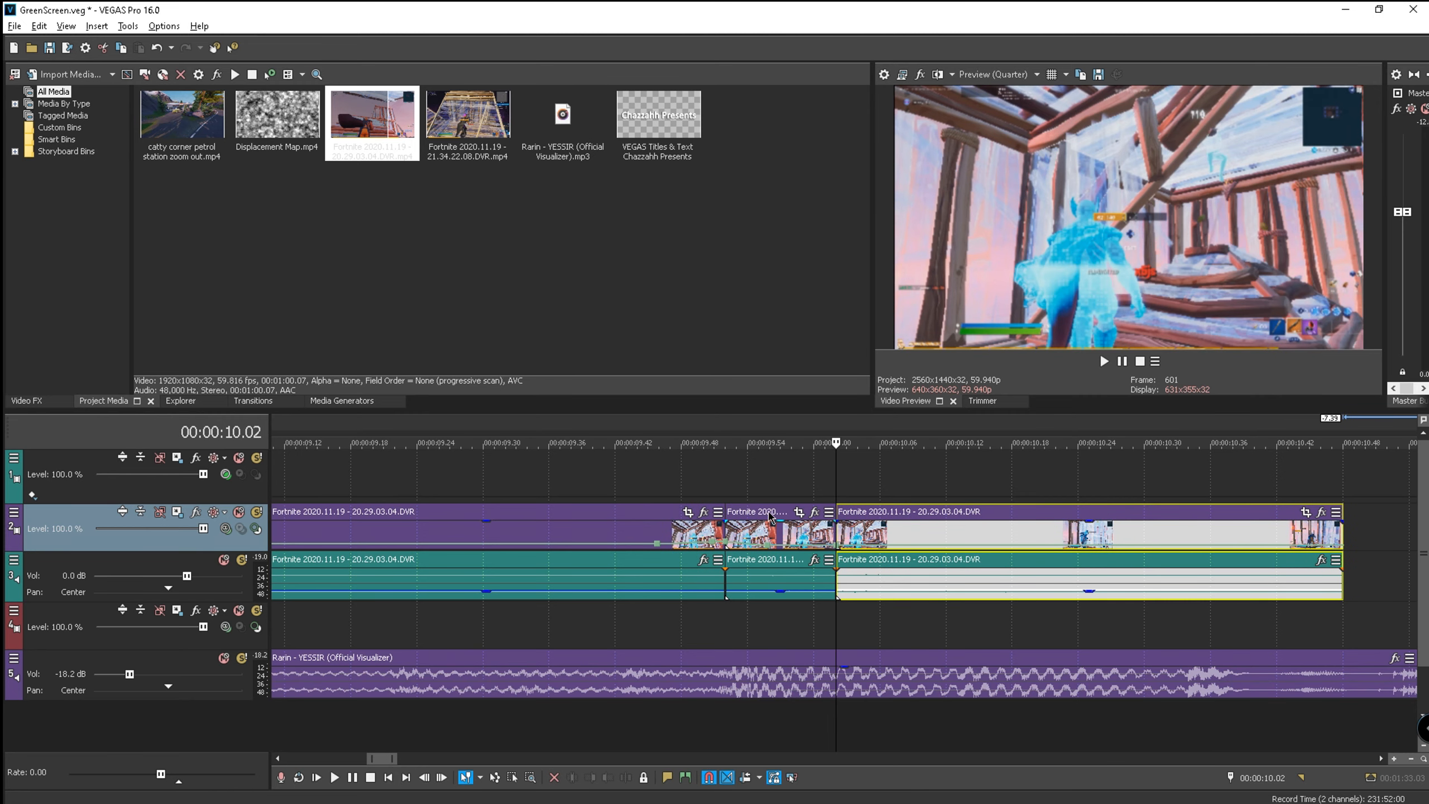
{"action": "left_click", "coordinate": [781, 437]}
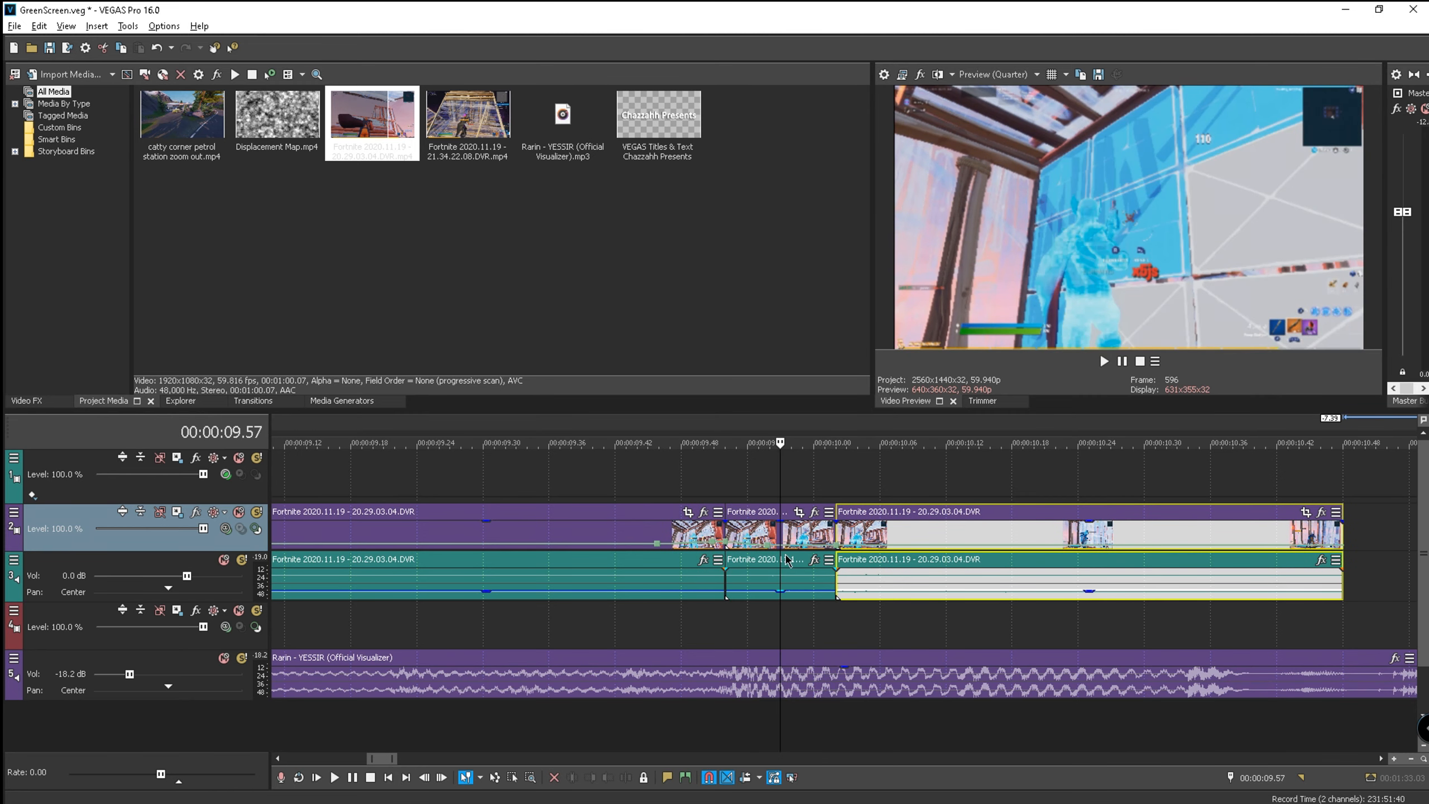
- Apply Gaussian Blur from the Video FX list to the short gameplay section
{"action": "left_click", "coordinate": [28, 401]}
{"action": "scroll", "coordinate": [95, 245], "scroll_direction": "down", "scroll_amount": 1}
{"action": "scroll", "coordinate": [95, 245], "scroll_direction": "down", "scroll_amount": 15}
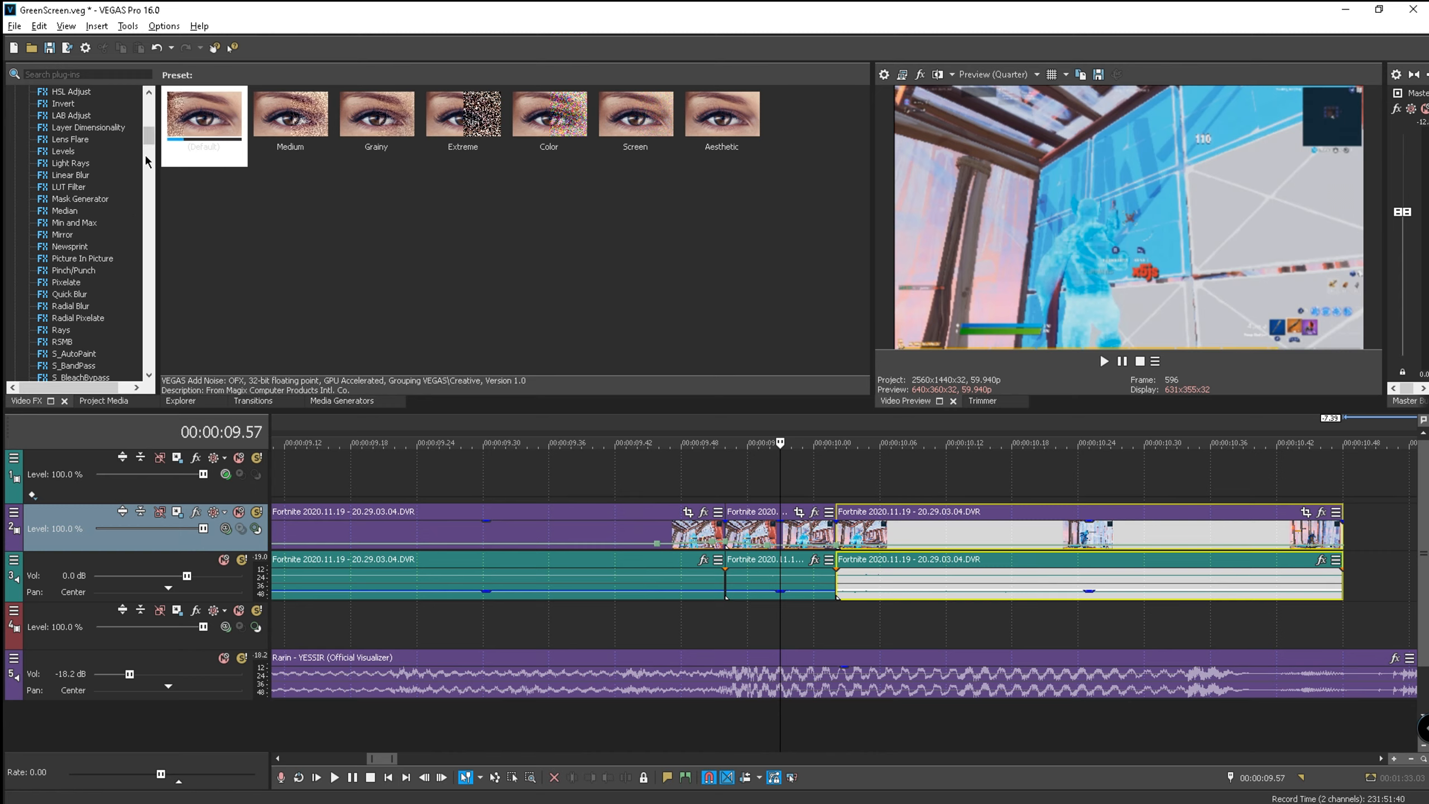
{"action": "left_click_drag", "start_coordinate": [150, 158], "coordinate": [147, 125]}
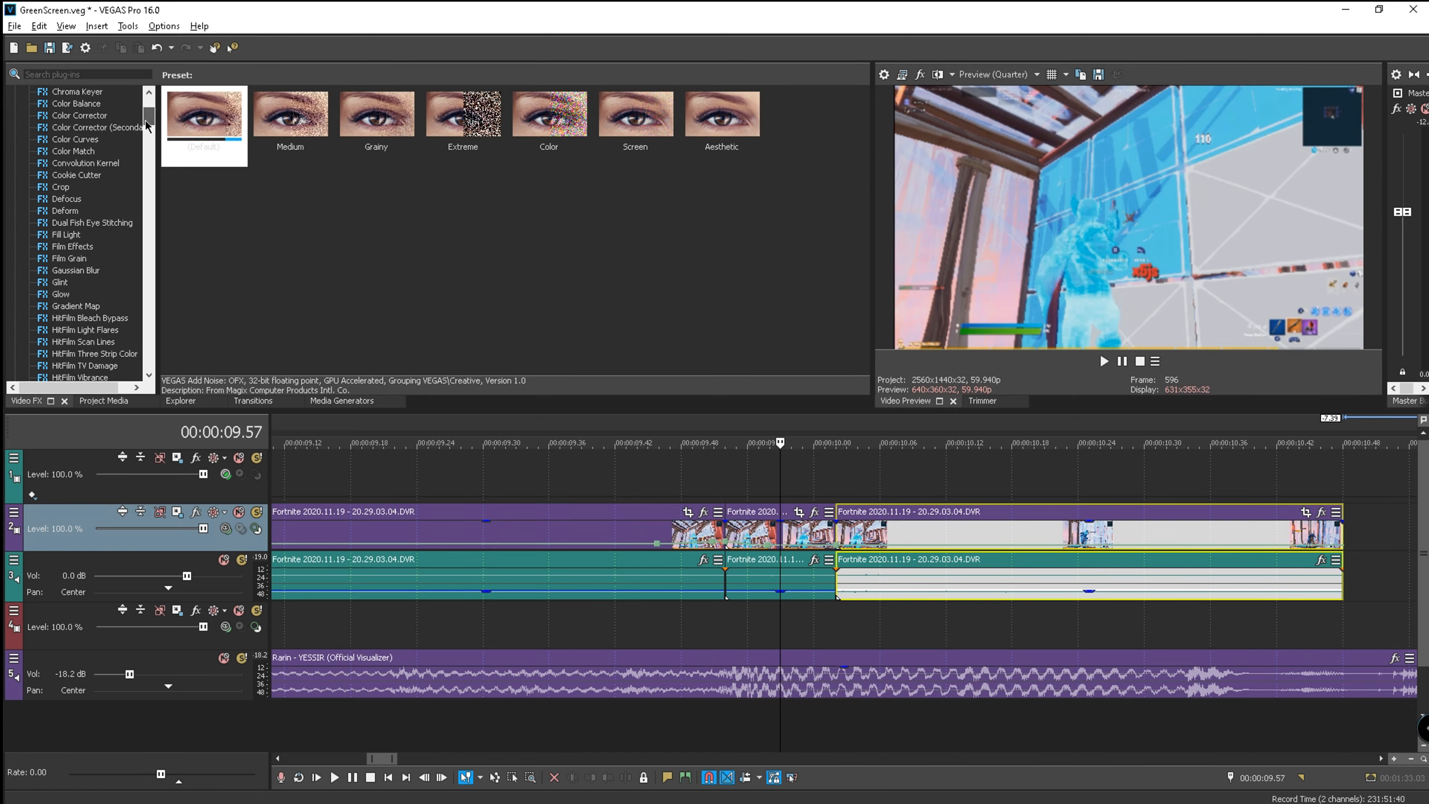
{"action": "left_click", "coordinate": [89, 273]}
{"action": "left_click_drag", "start_coordinate": [85, 275], "coordinate": [809, 537]}
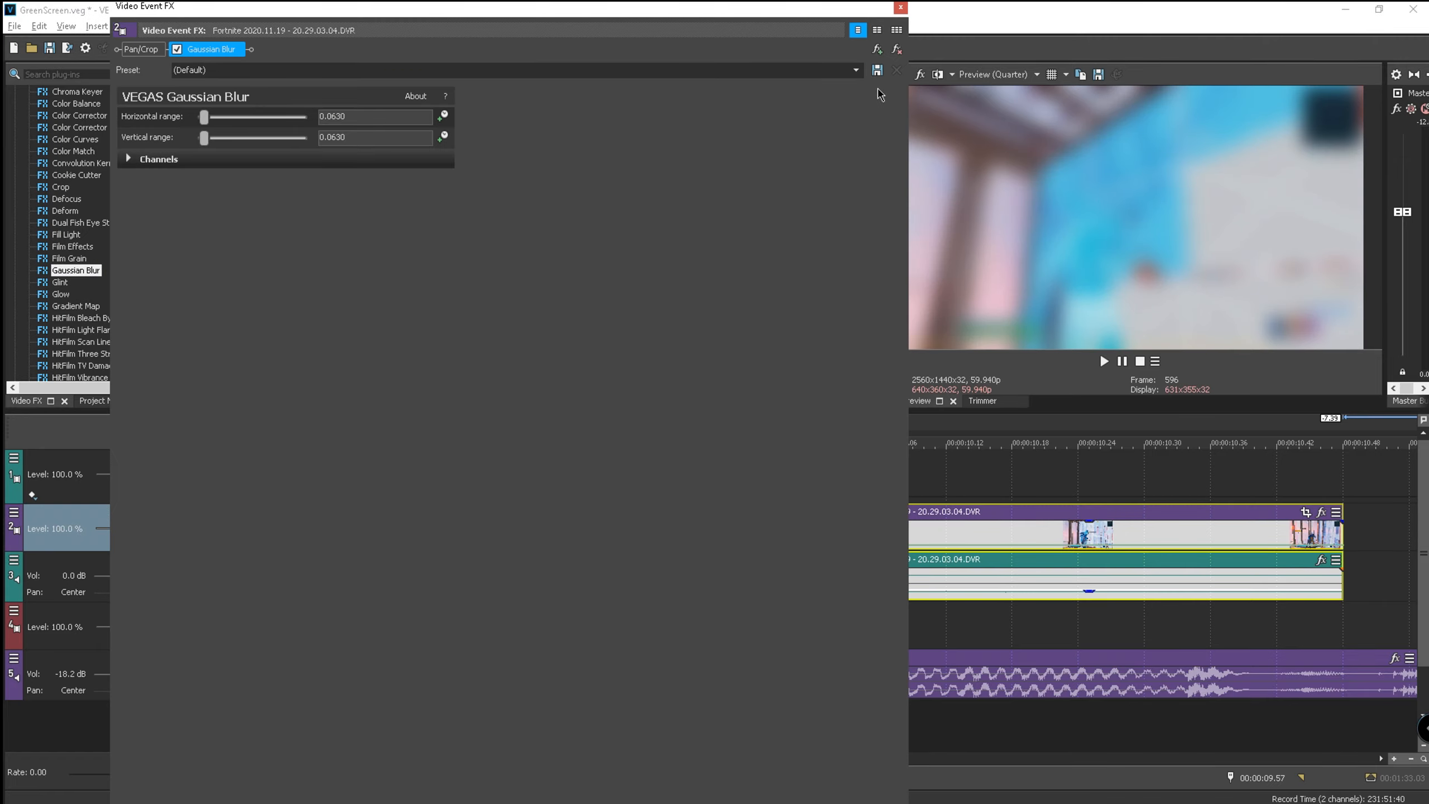
- Set the Gaussian Blur to the Blur Ting preset, 0.0050 horizontal and vertical range
{"action": "left_click", "coordinate": [857, 71]}
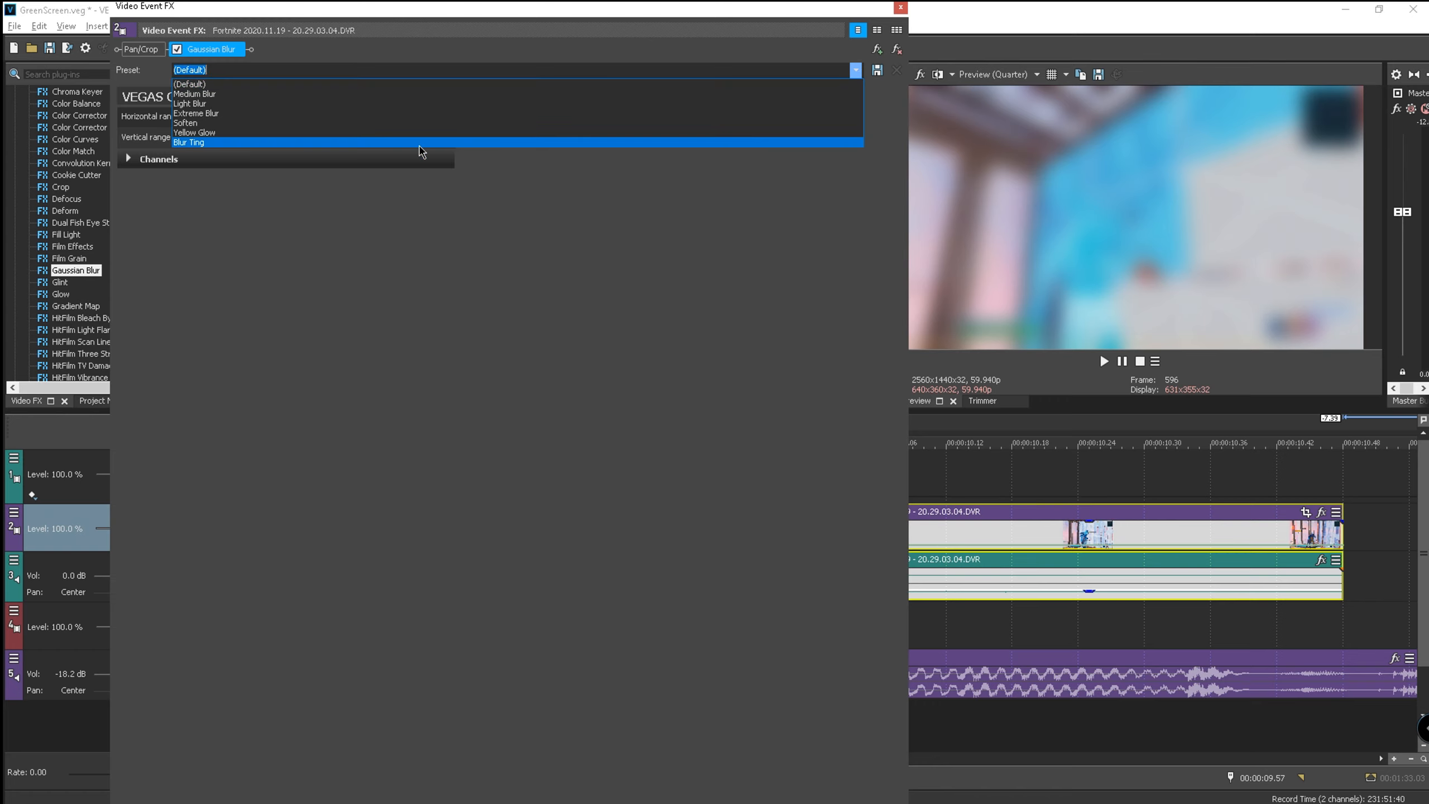
{"action": "left_click", "coordinate": [403, 150]}
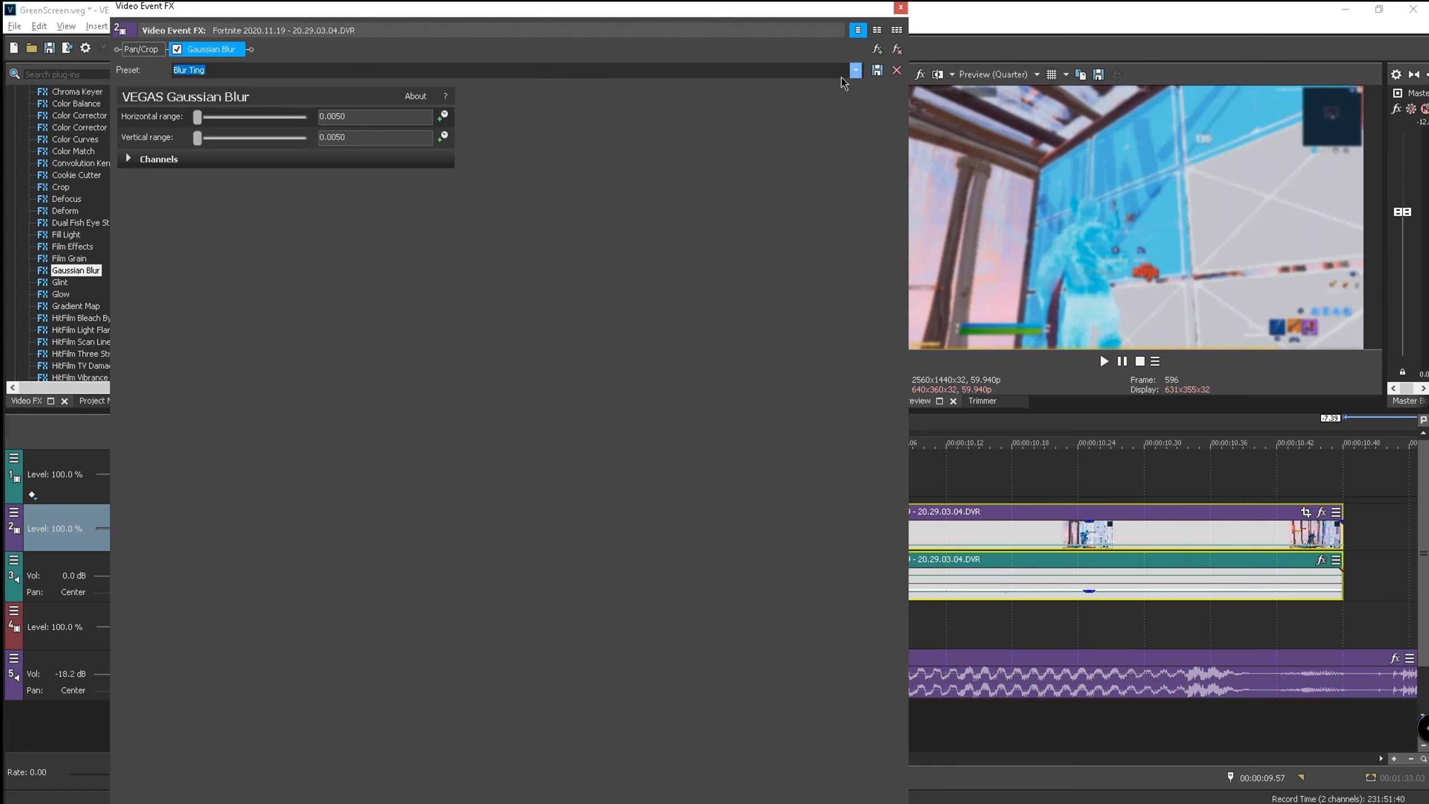
{"action": "left_click", "coordinate": [366, 123]}
{"action": "left_click", "coordinate": [363, 144]}
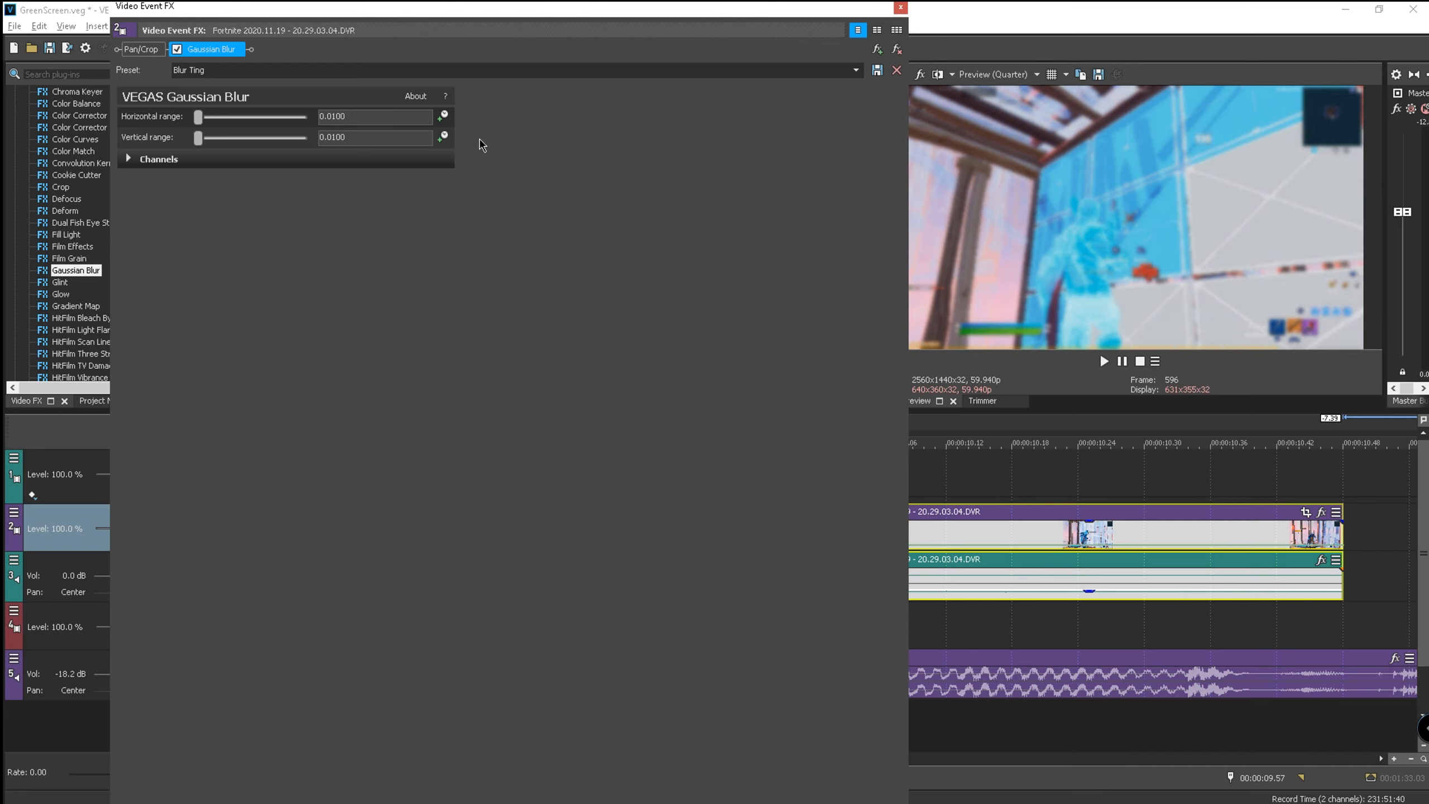
{"action": "left_click", "coordinate": [856, 69]}
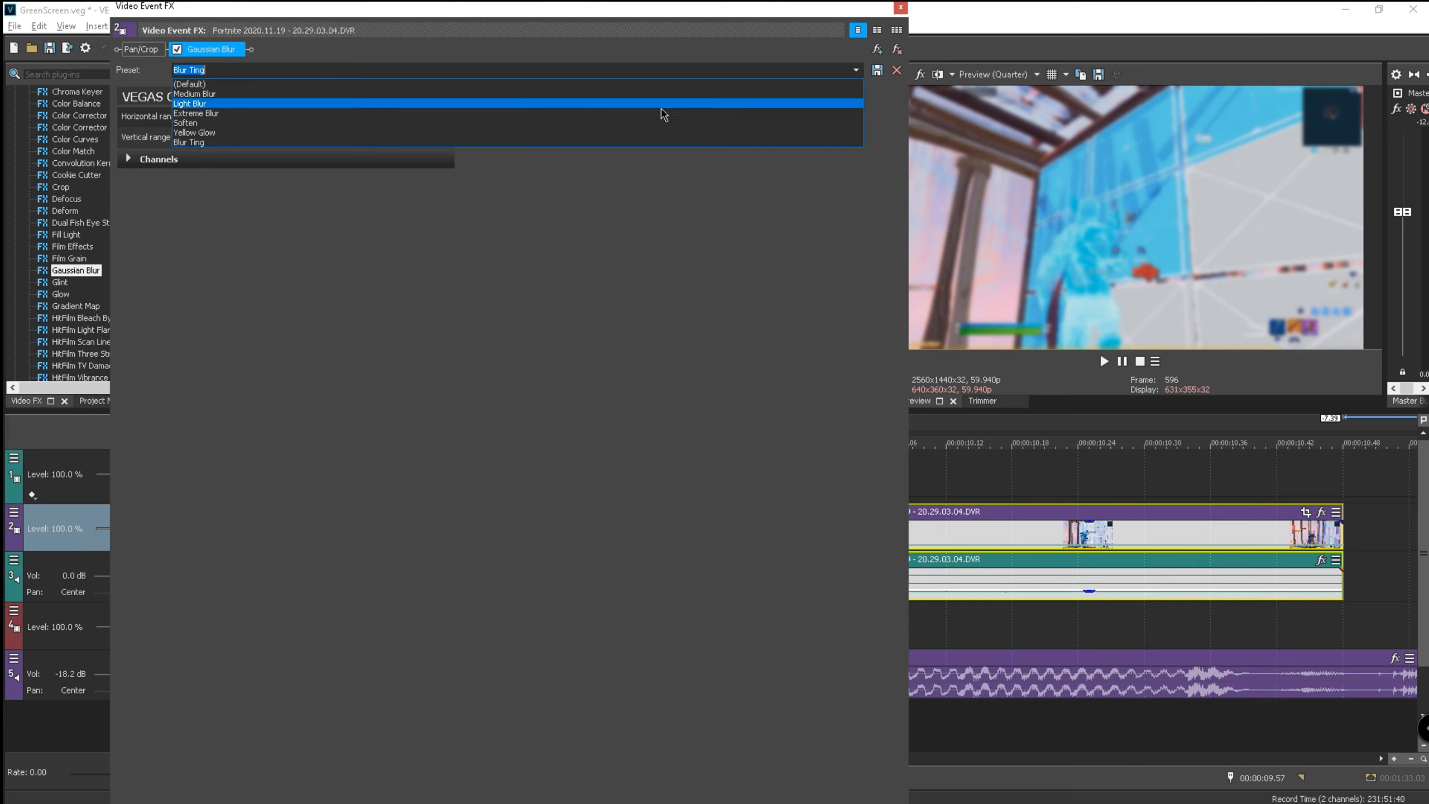
{"action": "left_click", "coordinate": [533, 144]}
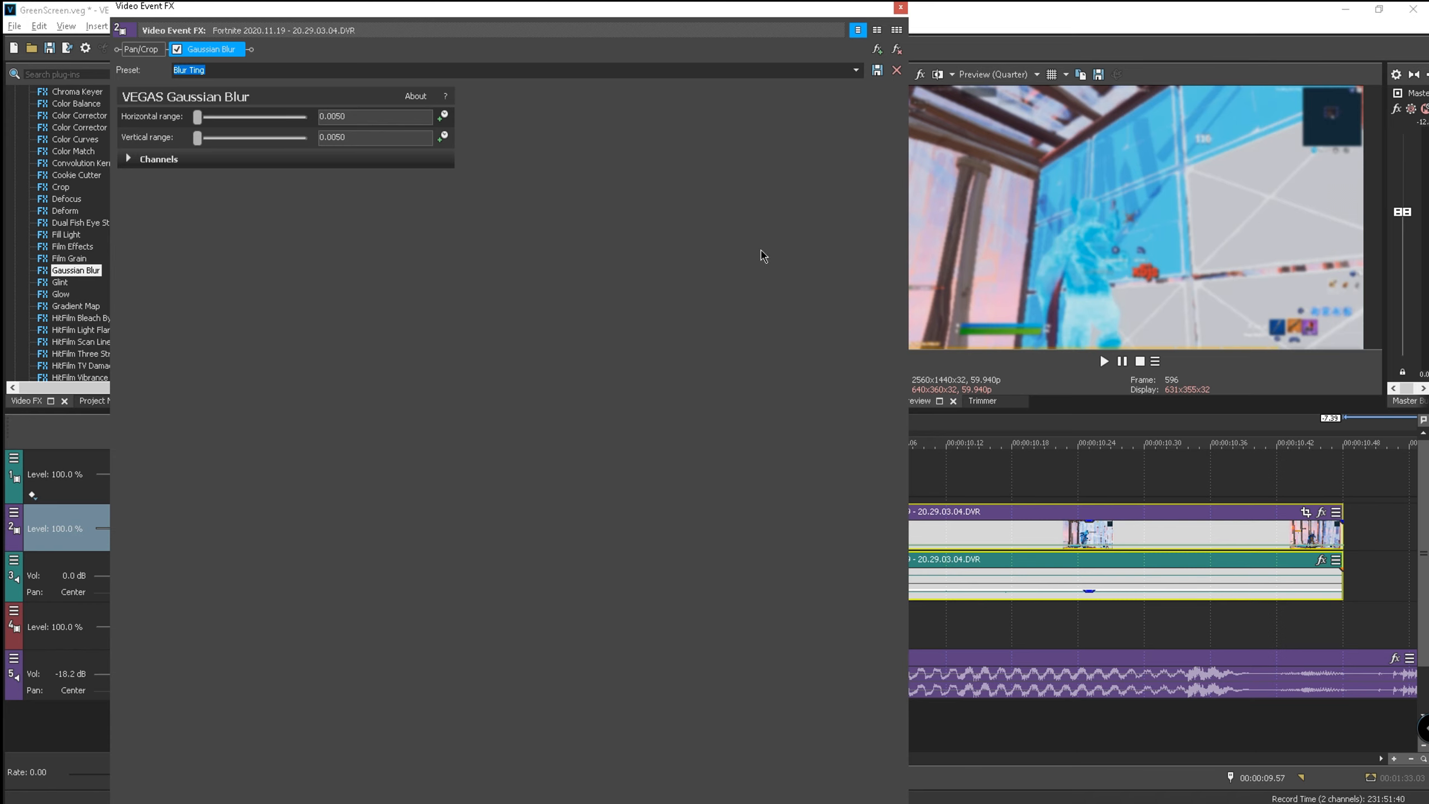
{"action": "left_click", "coordinate": [901, 7]}
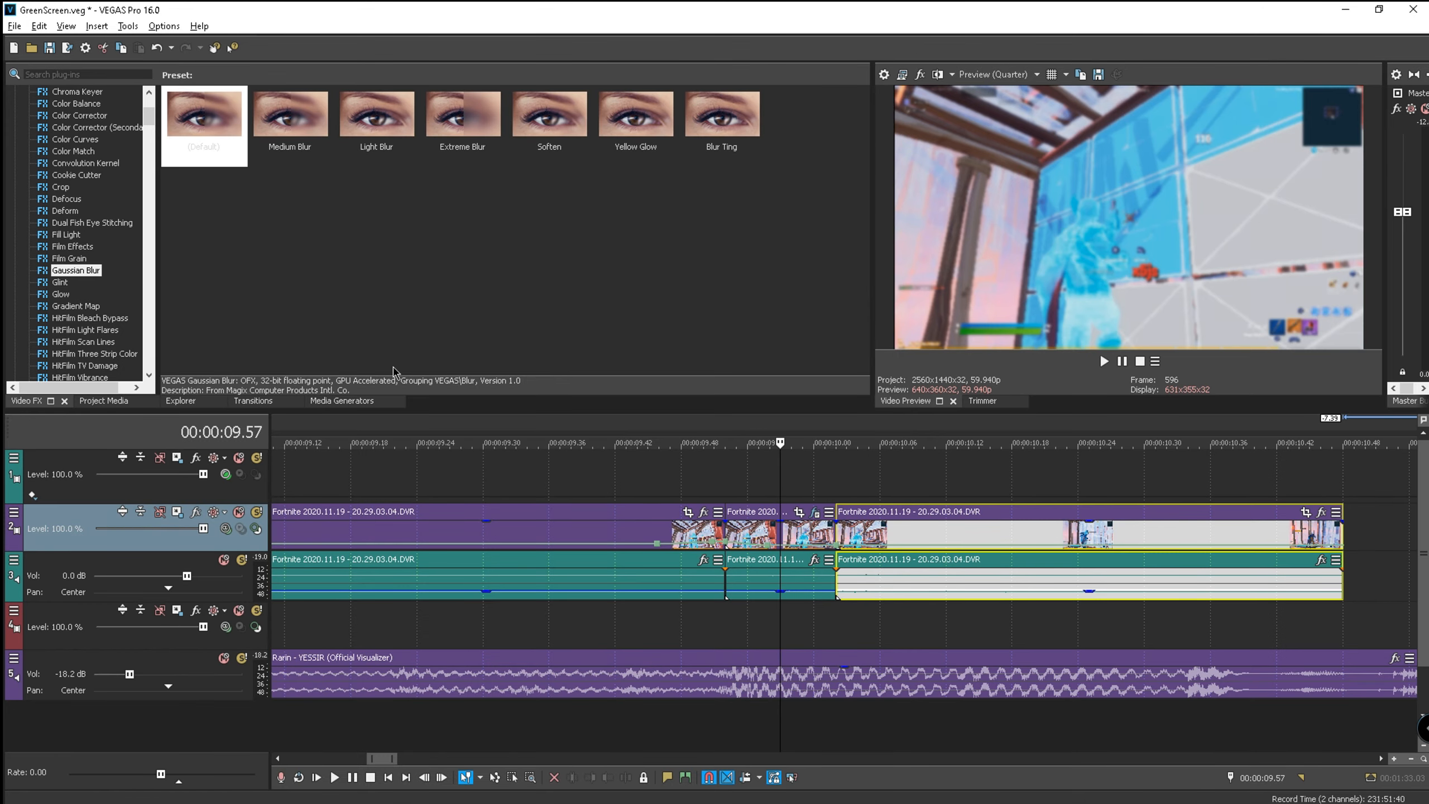
- Add Brightness and Contrast to the short gameplay section
{"action": "scroll", "coordinate": [90, 307], "scroll_direction": "up", "scroll_amount": 3}
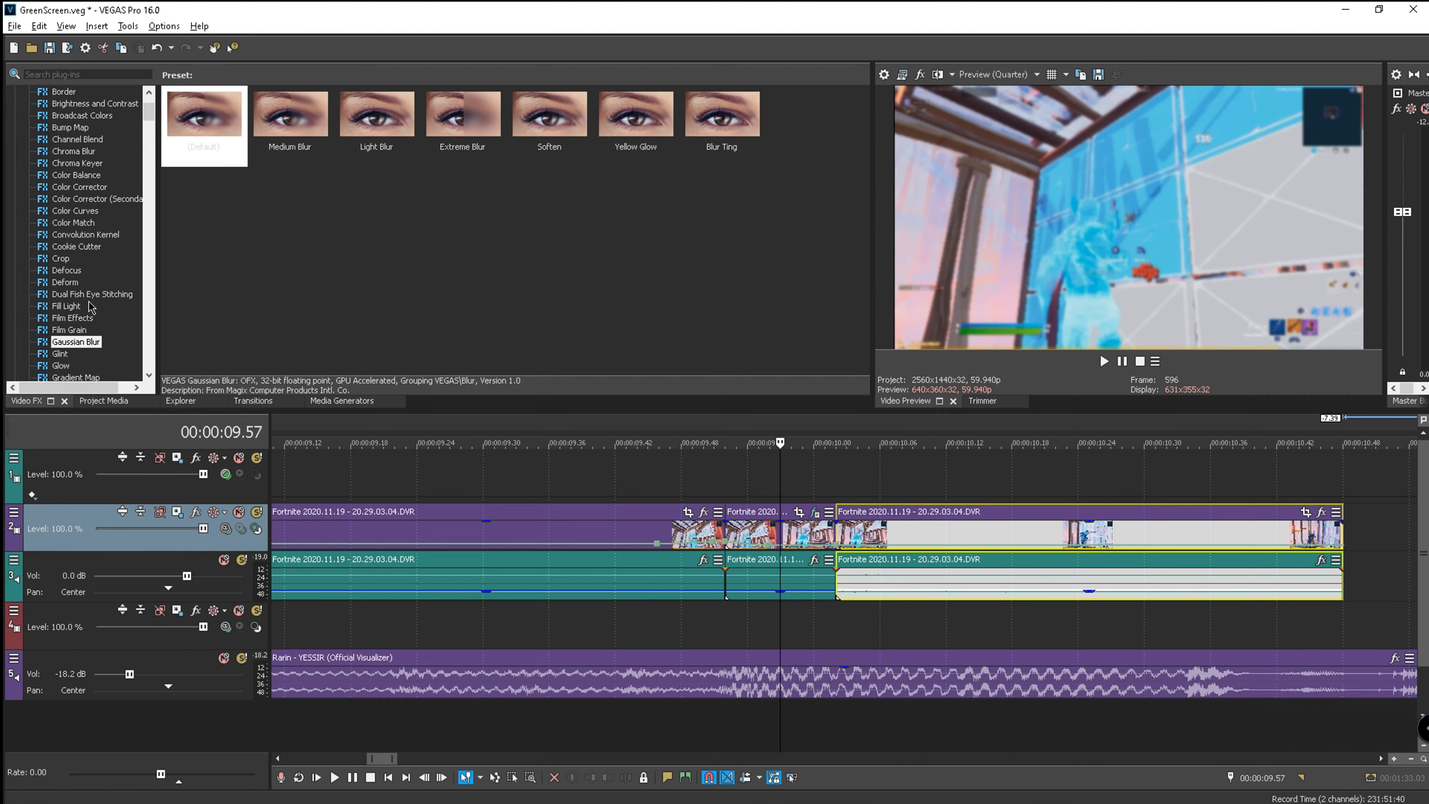
{"action": "scroll", "coordinate": [90, 307], "scroll_direction": "up", "scroll_amount": 2}
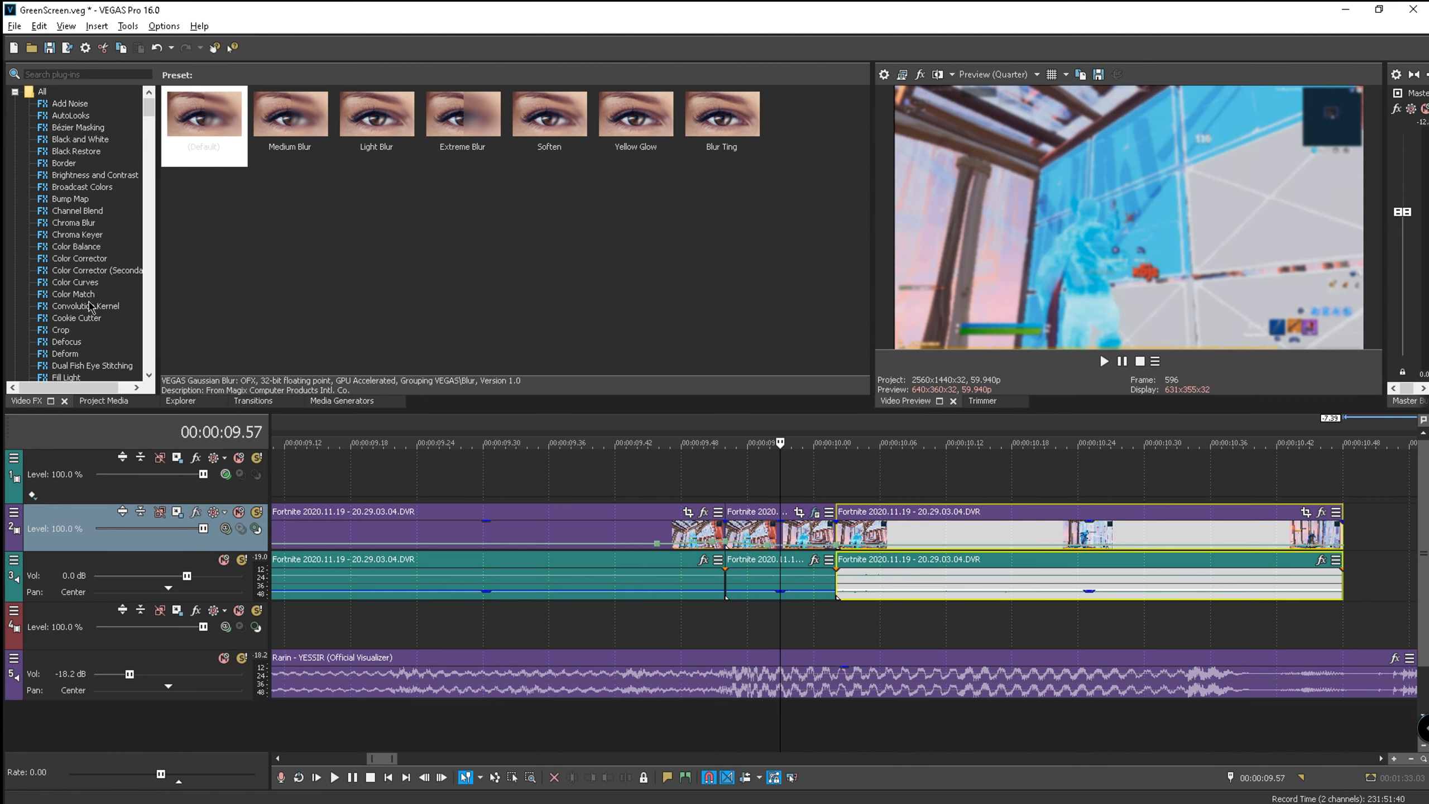
{"action": "scroll", "coordinate": [84, 299], "scroll_direction": "down", "scroll_amount": 2}
{"action": "scroll", "coordinate": [79, 163], "scroll_direction": "up", "scroll_amount": 1}
{"action": "left_click_drag", "start_coordinate": [73, 178], "coordinate": [755, 518]}
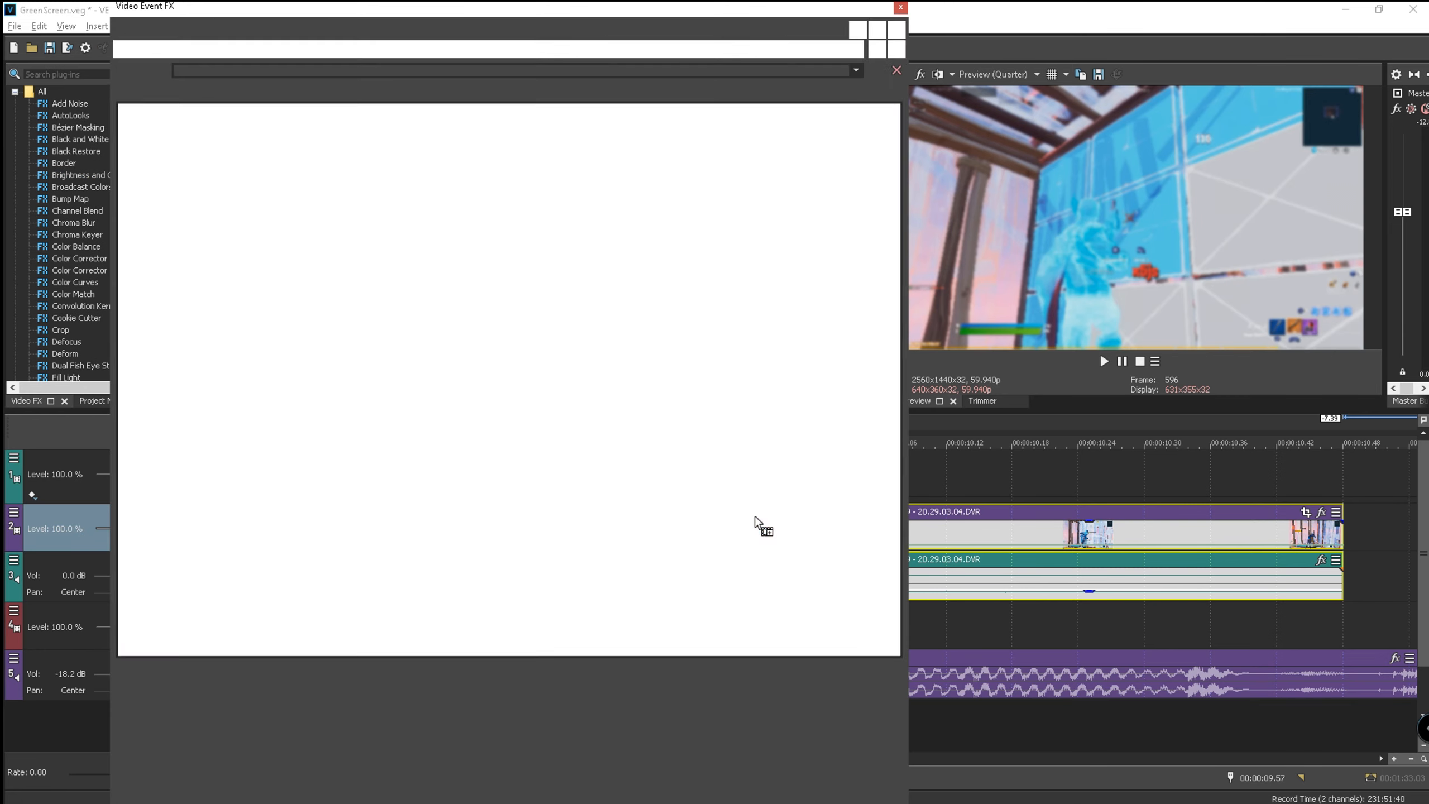
- Apply the Bright ting preset with brightness 0.140 and close the FX window
{"action": "left_click", "coordinate": [855, 70]}
{"action": "left_click", "coordinate": [624, 179]}
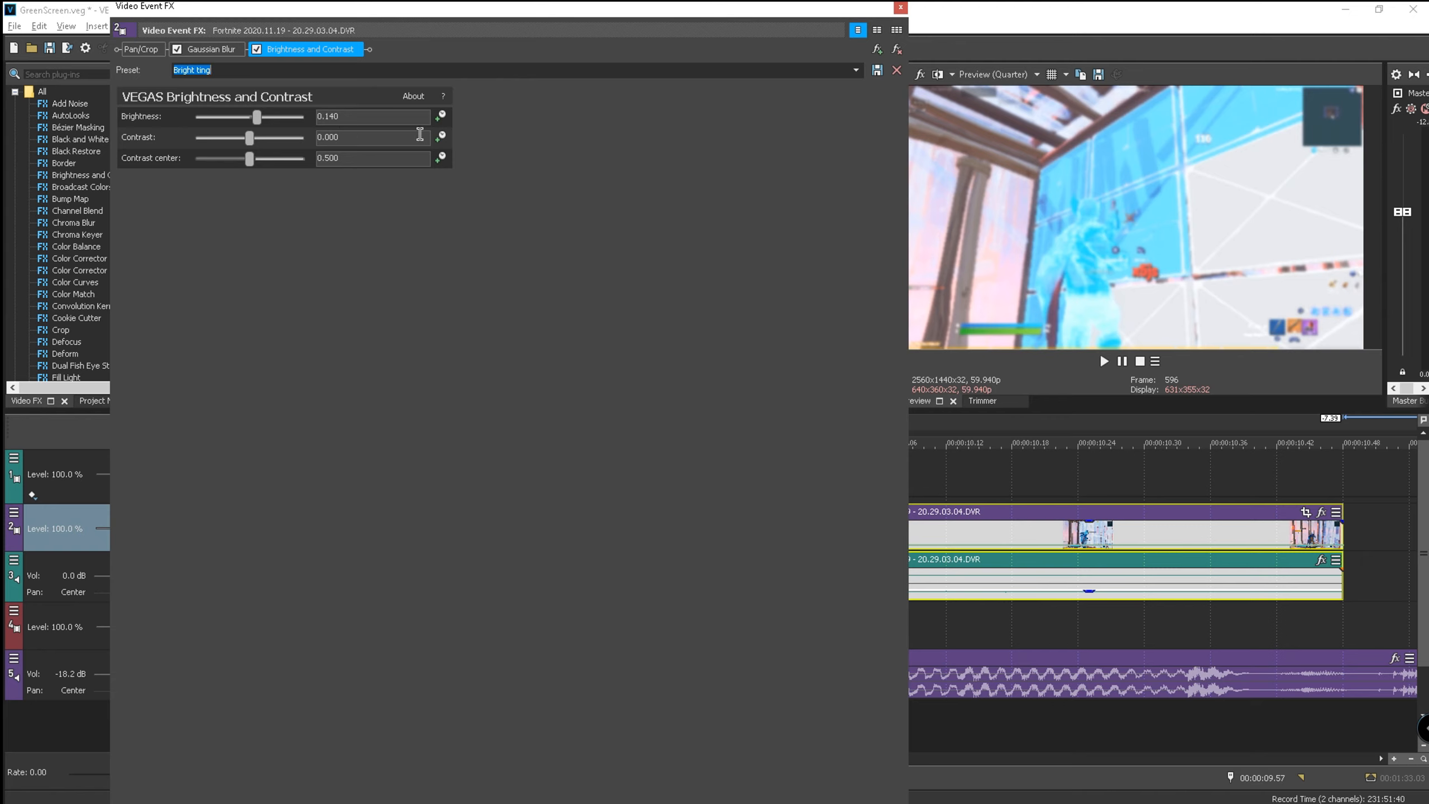
{"action": "left_click_drag", "start_coordinate": [332, 117], "coordinate": [339, 130]}
{"action": "left_click", "coordinate": [373, 142]}
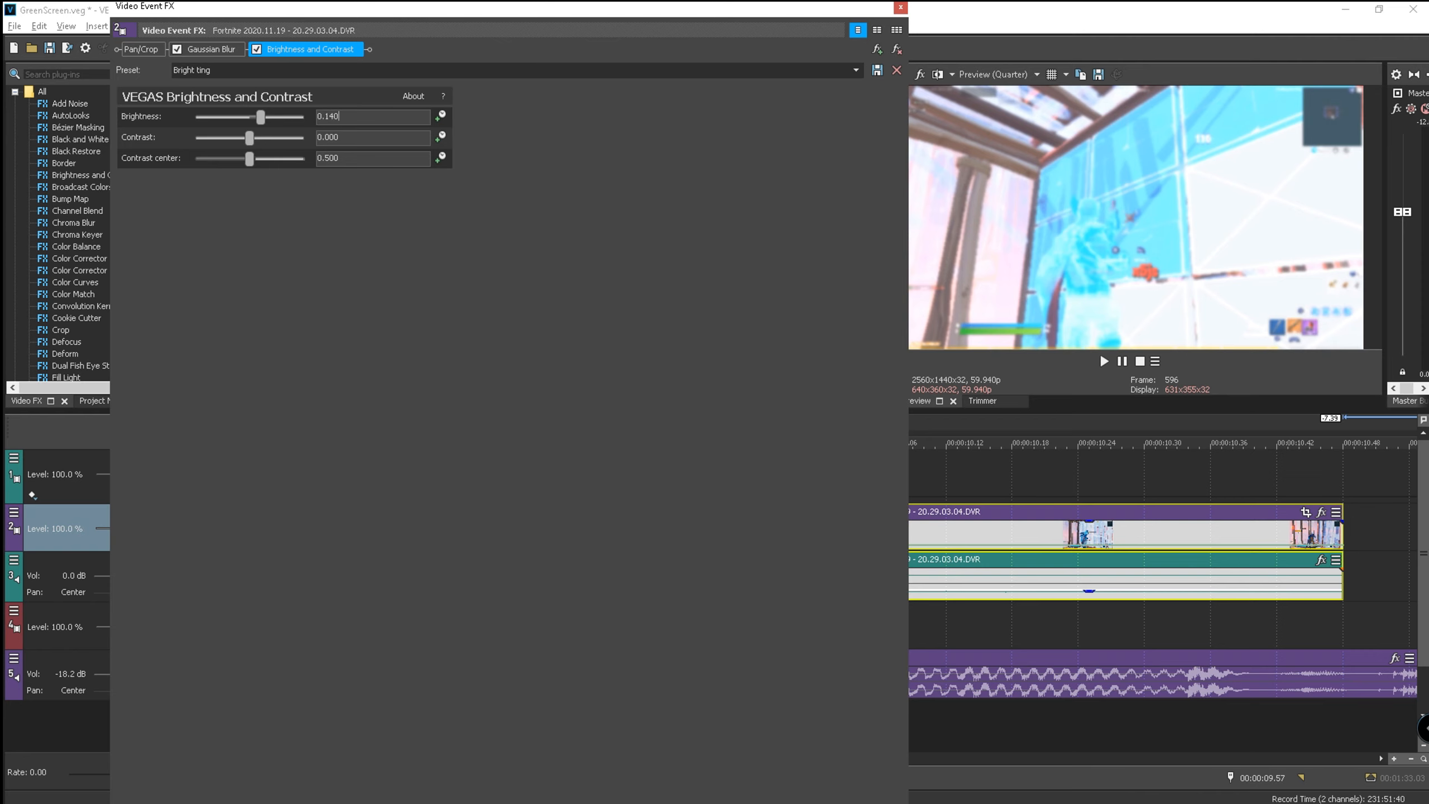
{"action": "key", "text": "Tab"}
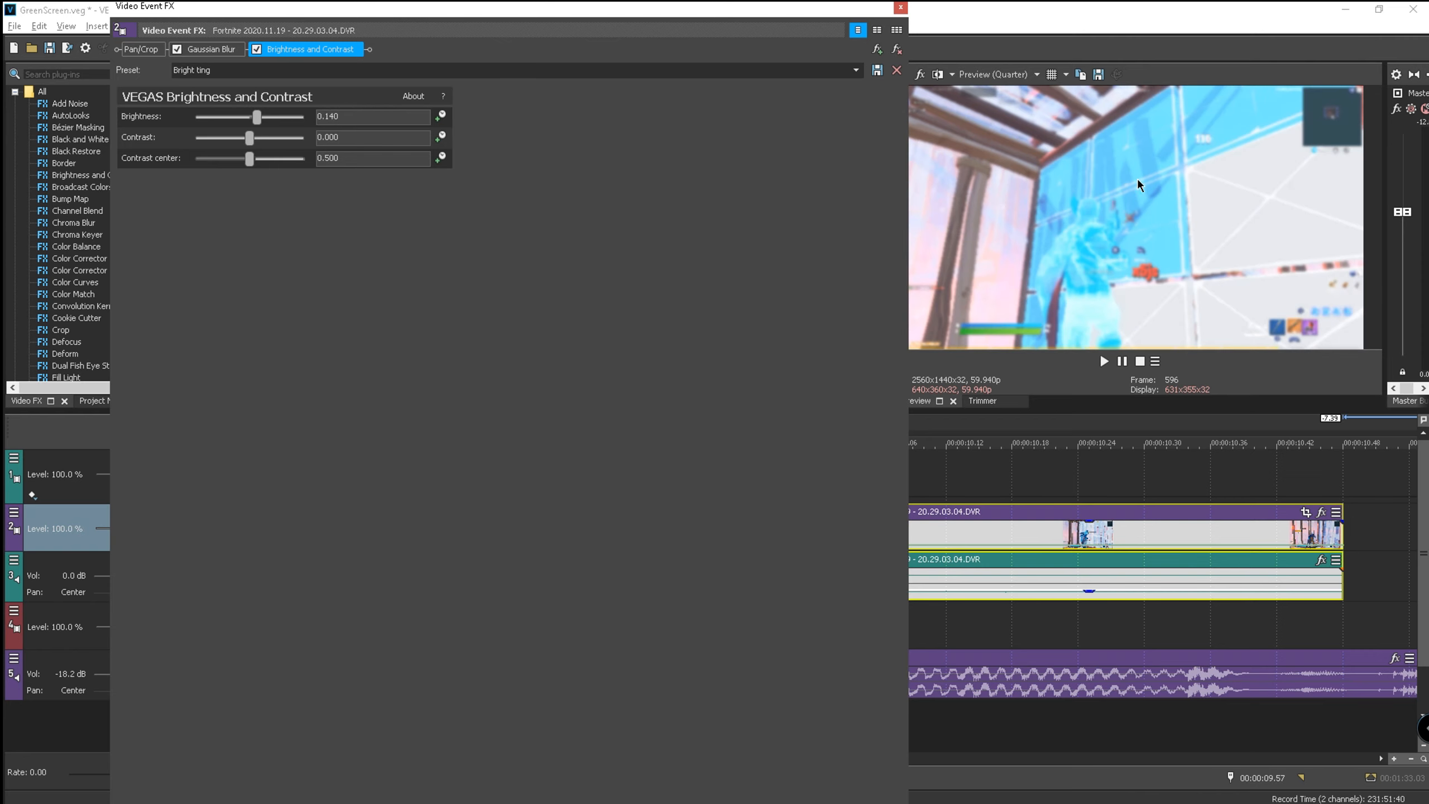
{"action": "left_click", "coordinate": [896, 10]}
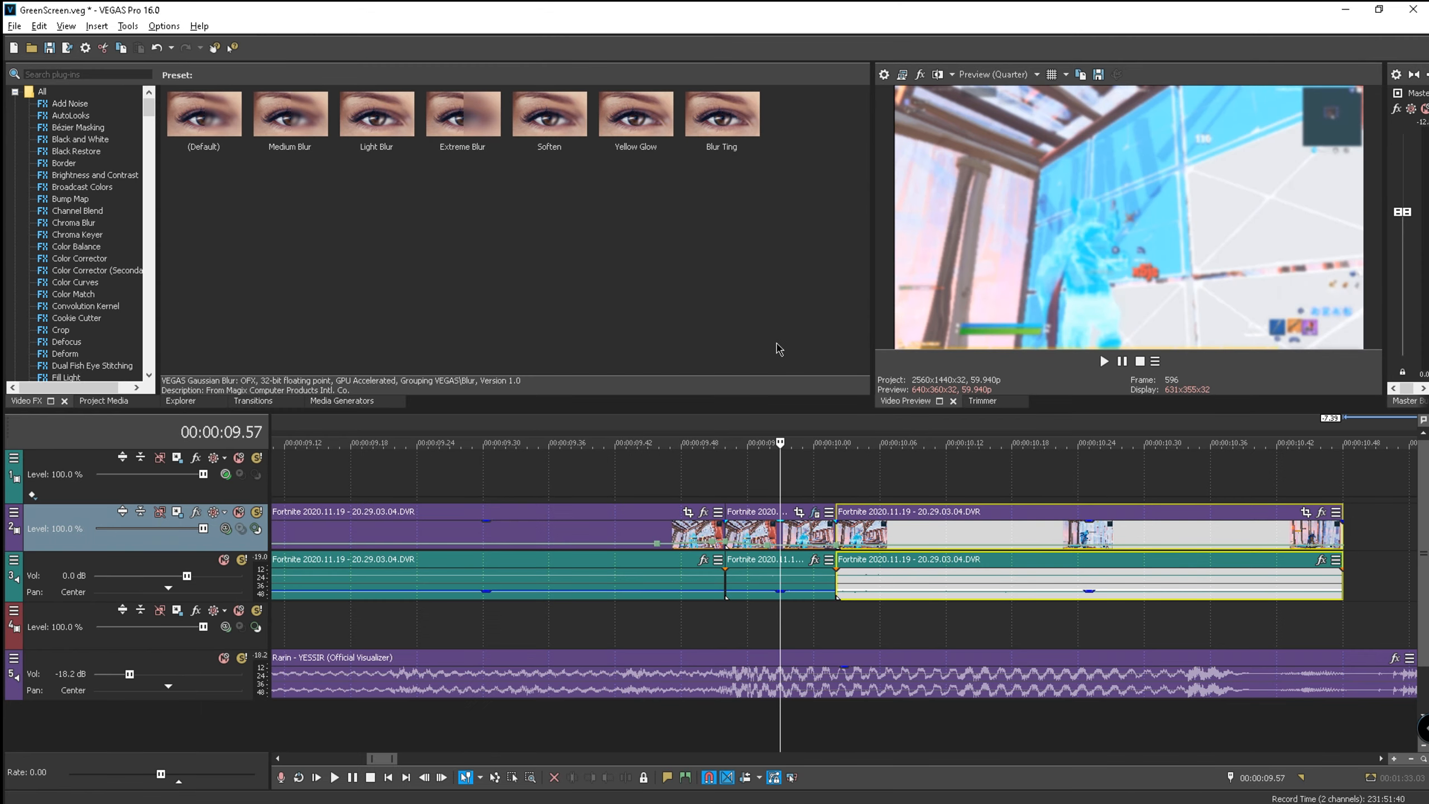
- Play back the edited section to review the blur and brightness effects
{"action": "scroll", "coordinate": [758, 445], "scroll_direction": "down", "scroll_amount": 5}
{"action": "left_click", "coordinate": [727, 431]}
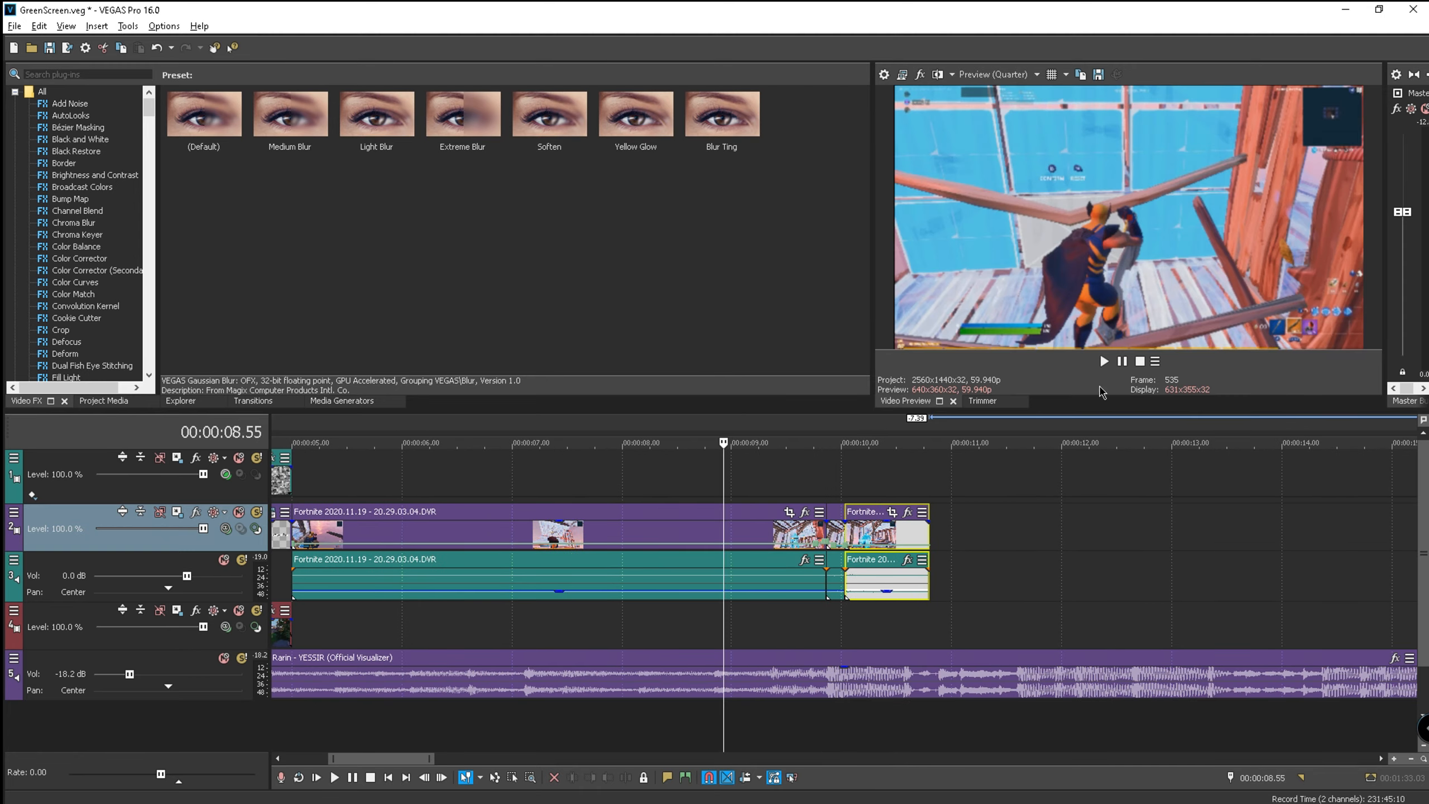
{"action": "left_click", "coordinate": [1103, 360]}
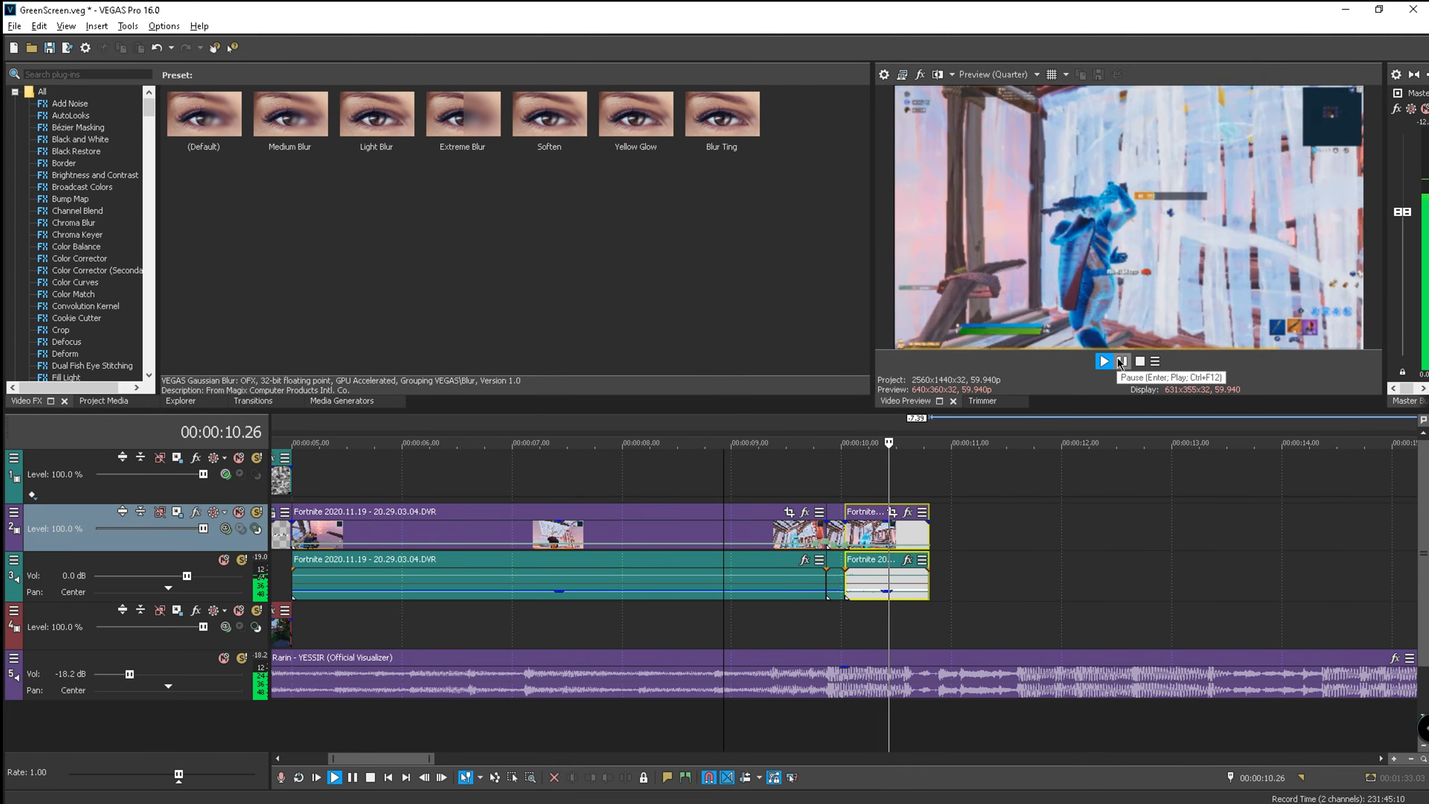
{"action": "left_click", "coordinate": [1121, 362]}
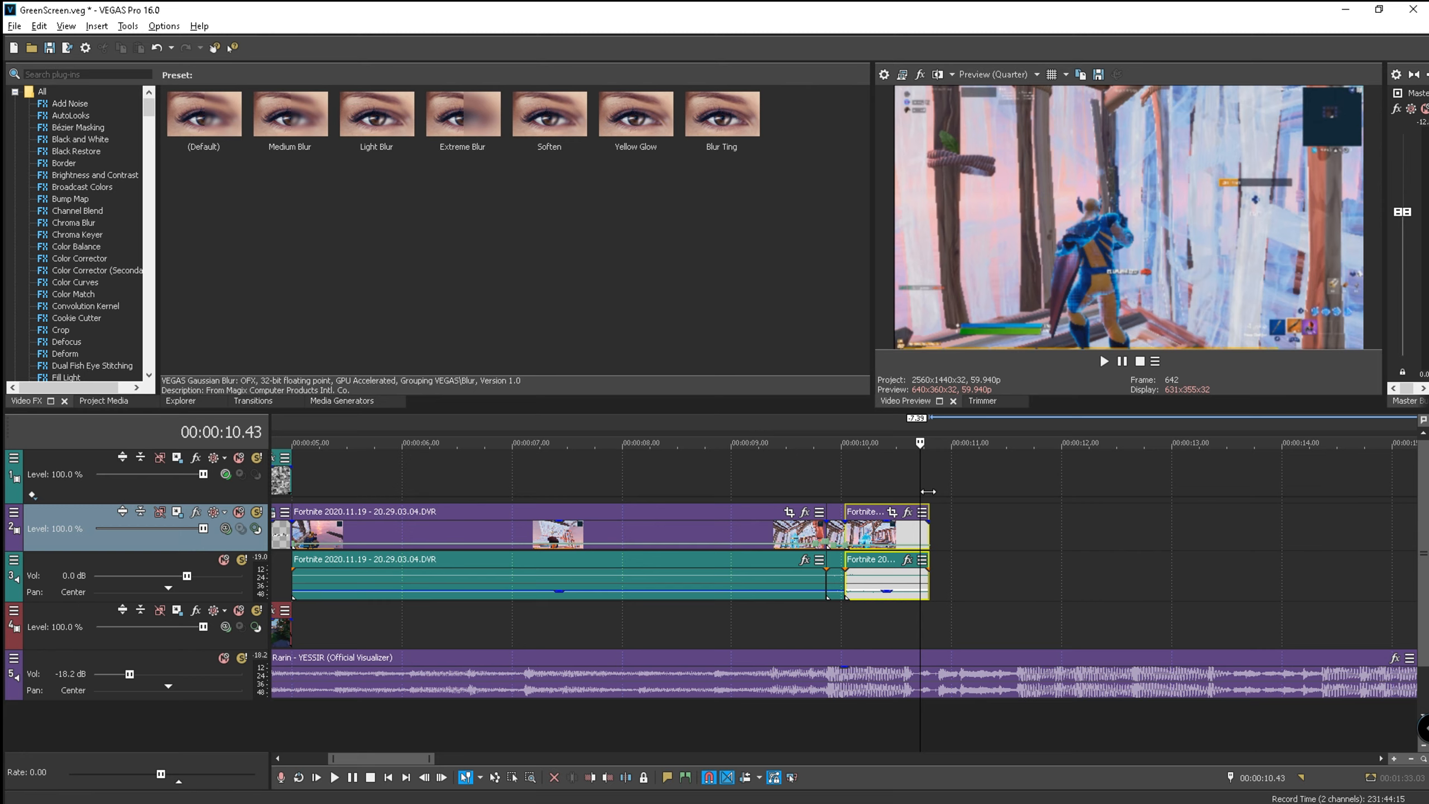
- Show Project Media, replay the first clip's ending, and return to the 15.22 marker
{"action": "left_click", "coordinate": [930, 432]}
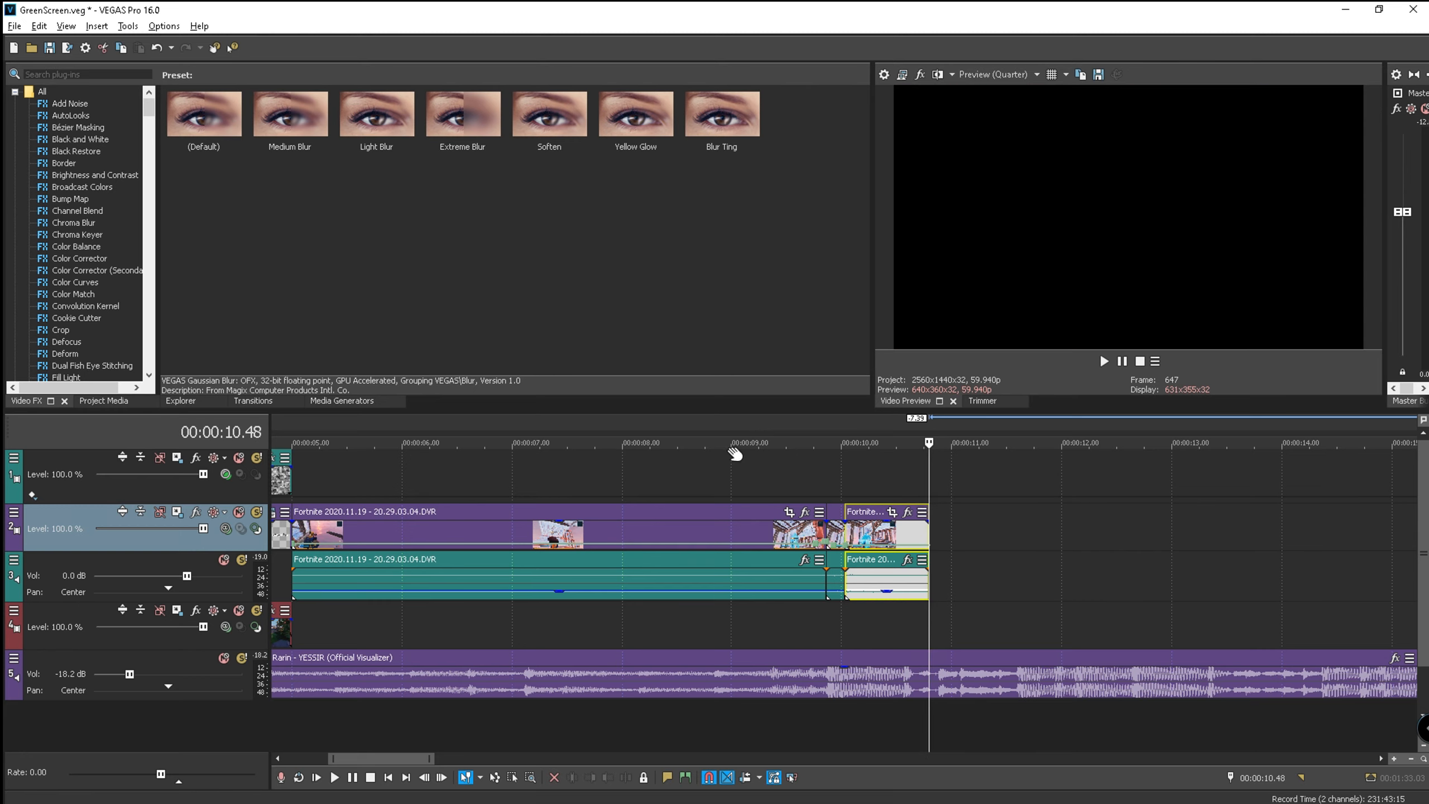
{"action": "left_click", "coordinate": [103, 401]}
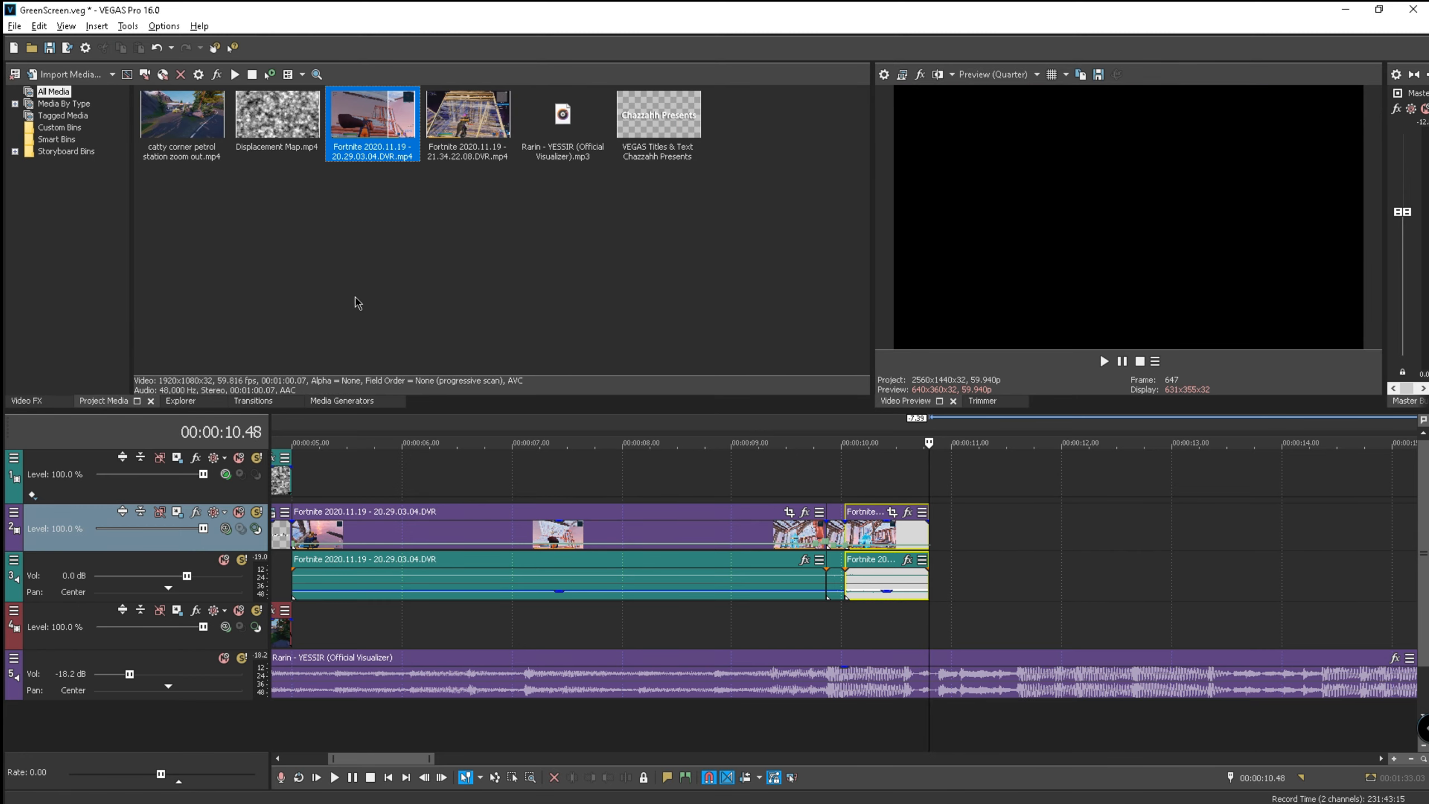
{"action": "scroll", "coordinate": [917, 461], "scroll_direction": "down", "scroll_amount": 4}
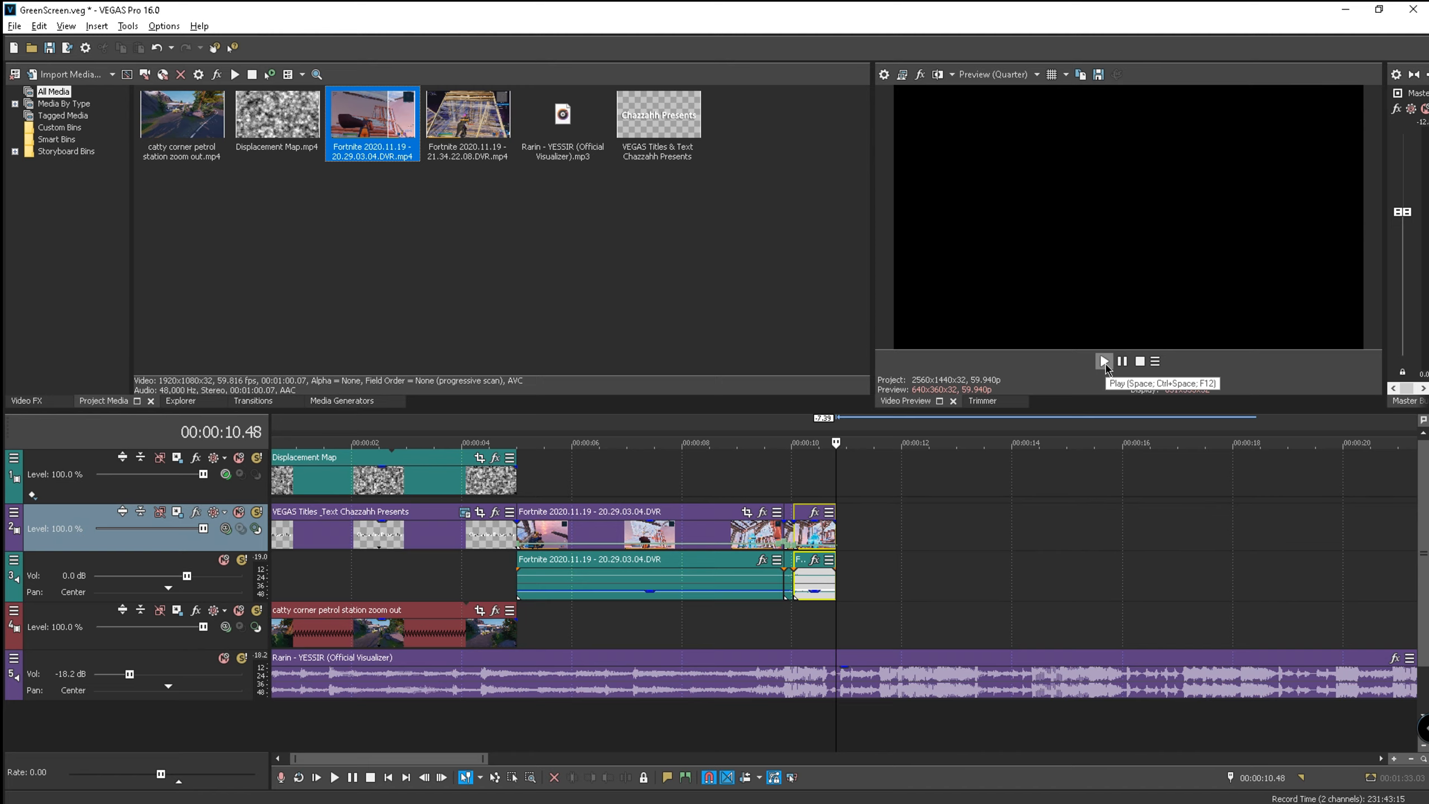
{"action": "left_click", "coordinate": [1104, 362]}
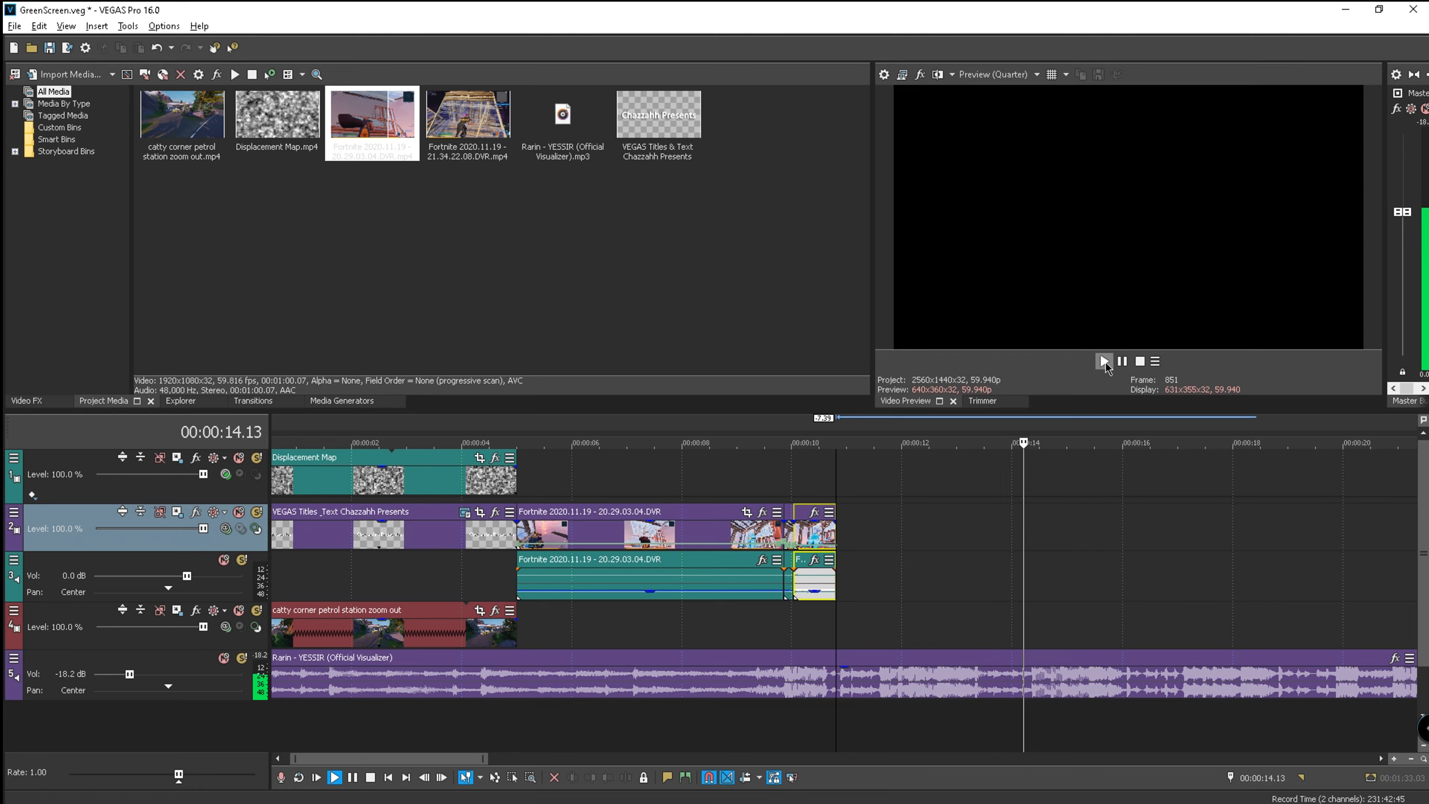
{"action": "left_click", "coordinate": [1122, 361]}
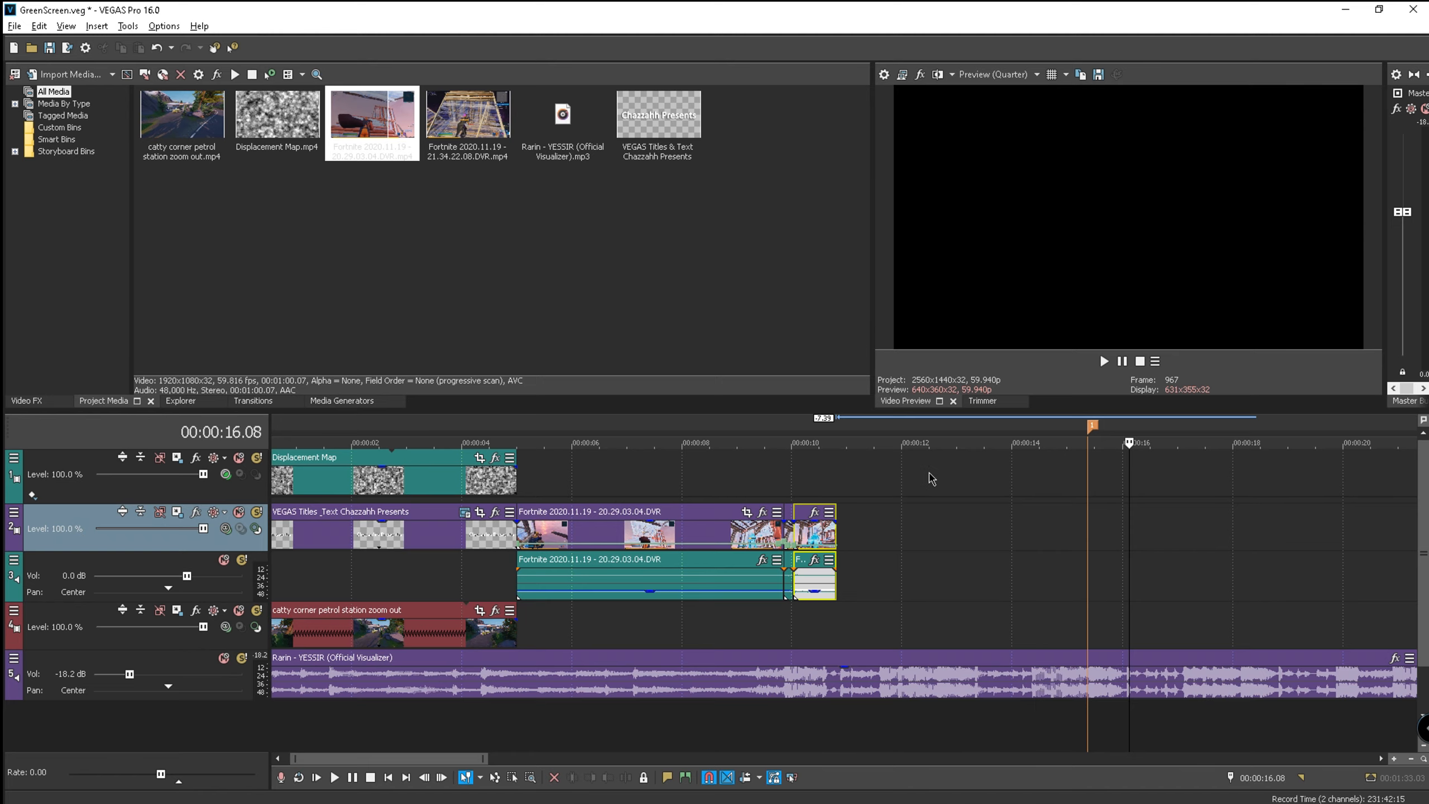
{"action": "left_click", "coordinate": [1093, 426]}
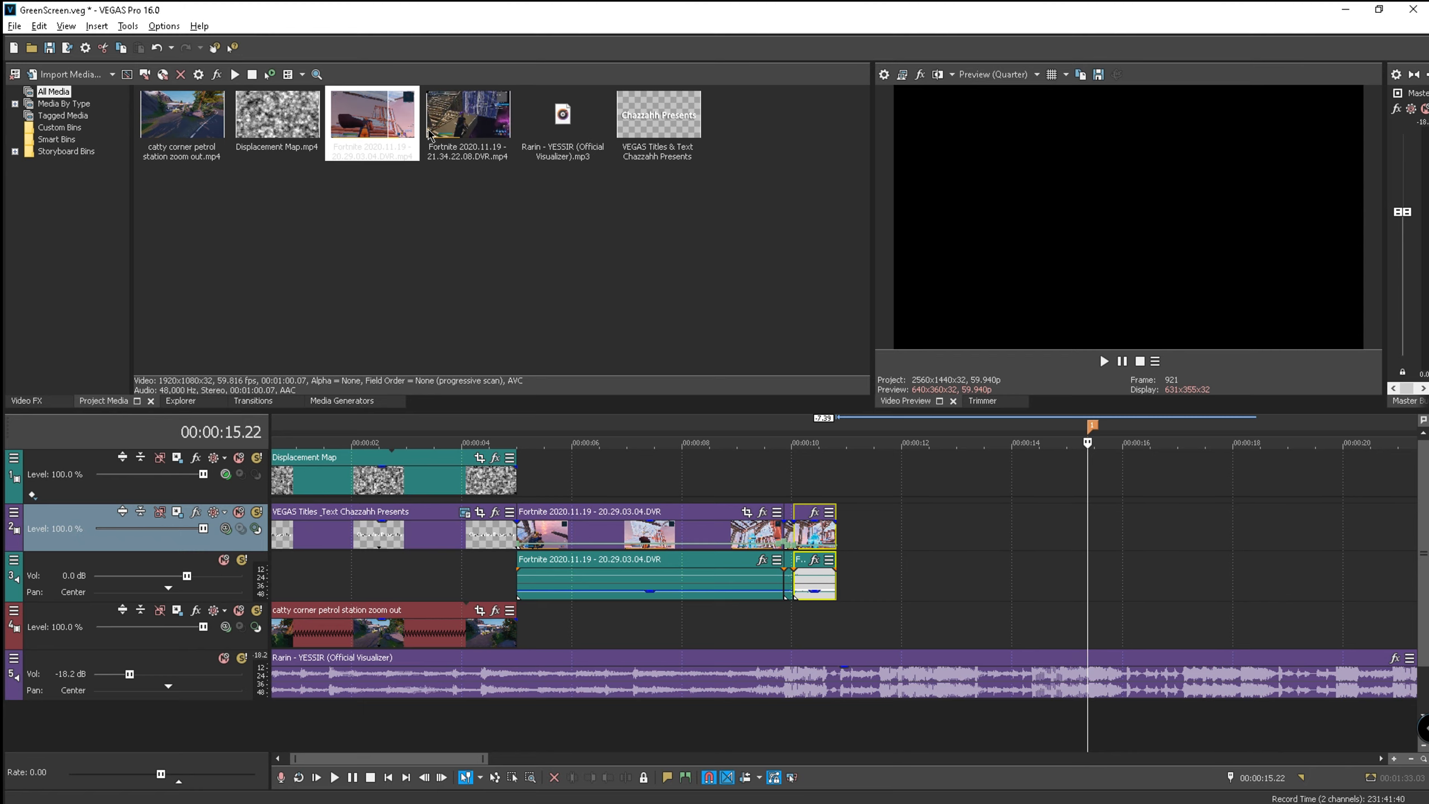
{"action": "left_click", "coordinate": [471, 141]}
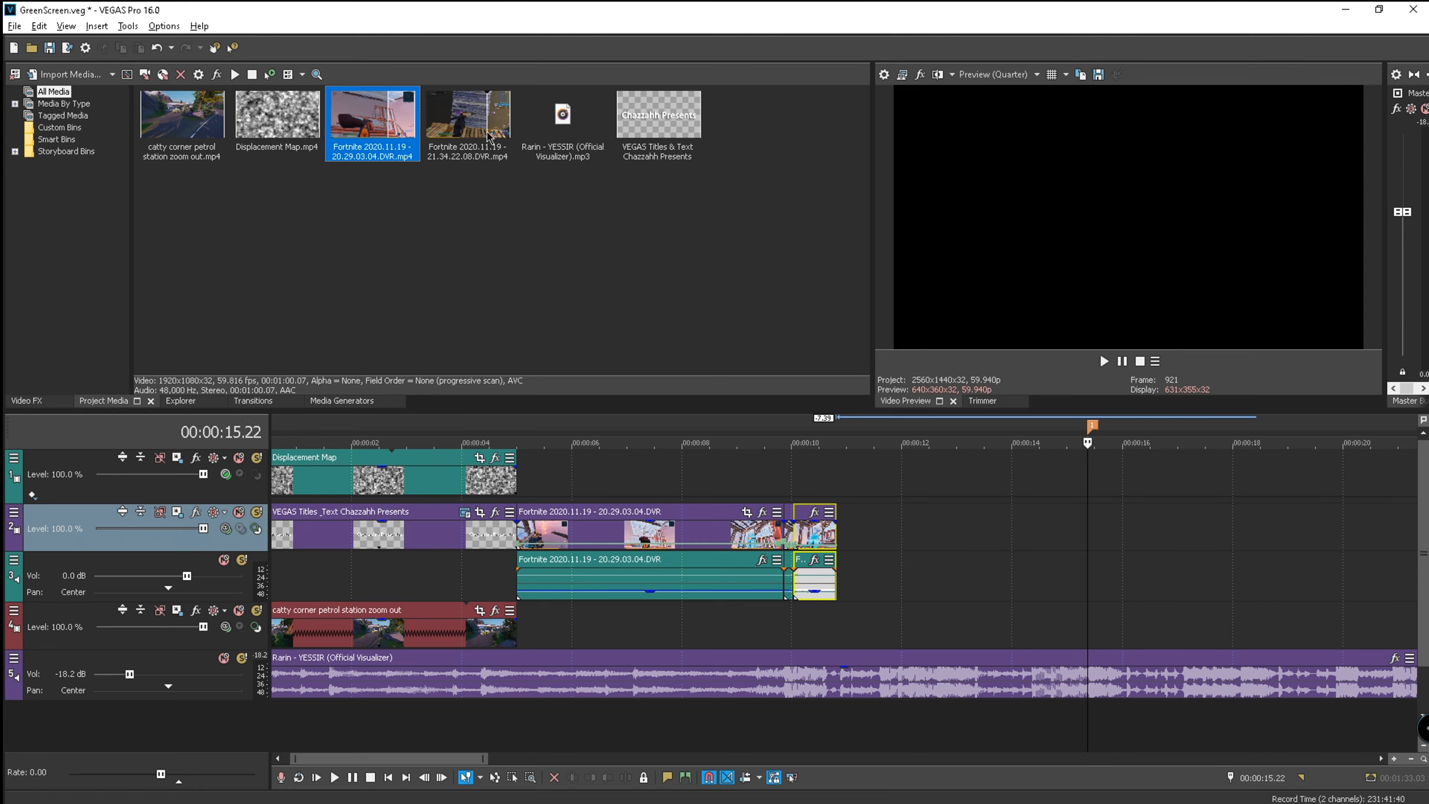
- Place the 21.34.22.08.DVR clip on tracks 2–3, trim its end, and butt it against the first clip
{"action": "left_click_drag", "start_coordinate": [477, 140], "coordinate": [967, 521]}
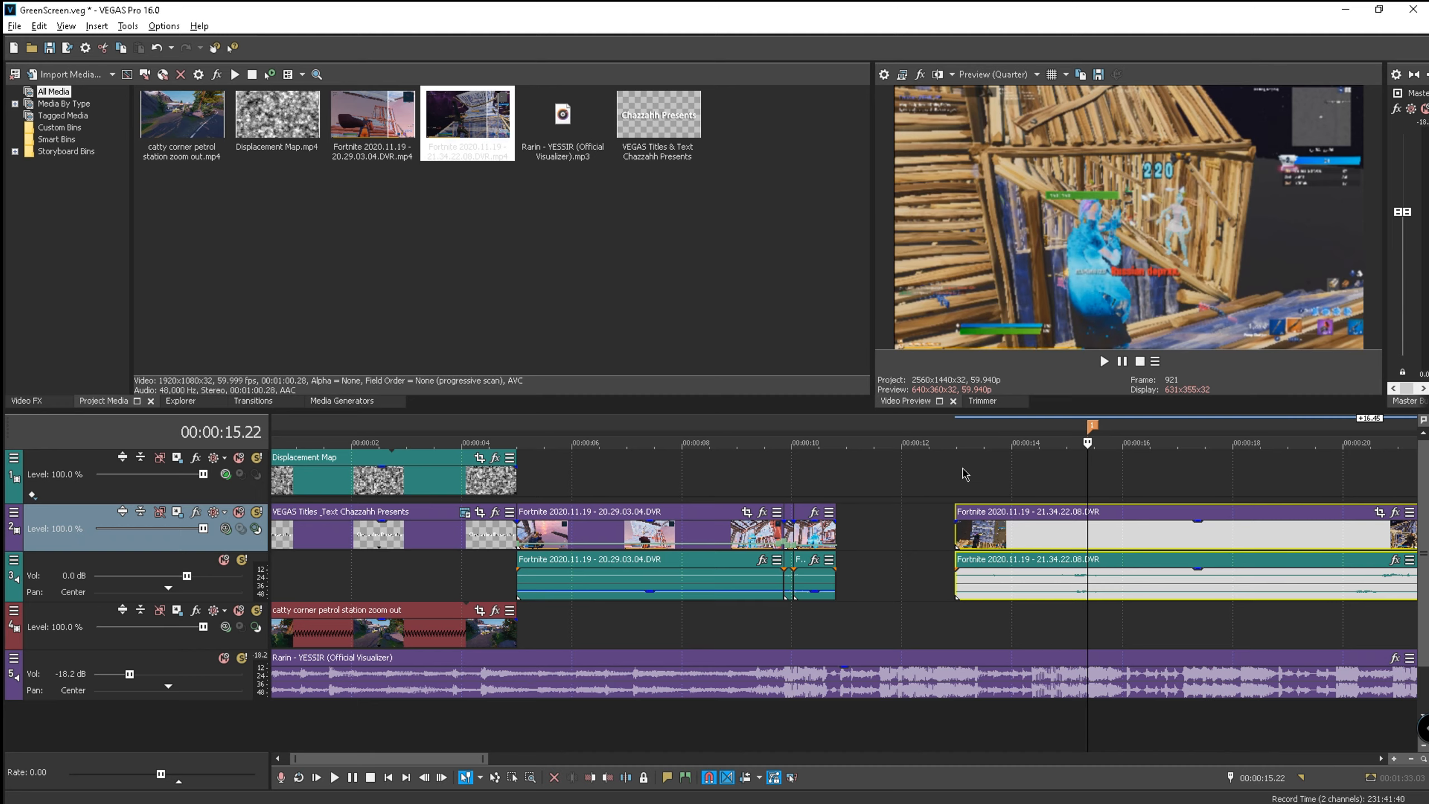
{"action": "left_click", "coordinate": [967, 541]}
{"action": "left_click_drag", "start_coordinate": [967, 542], "coordinate": [1120, 526]}
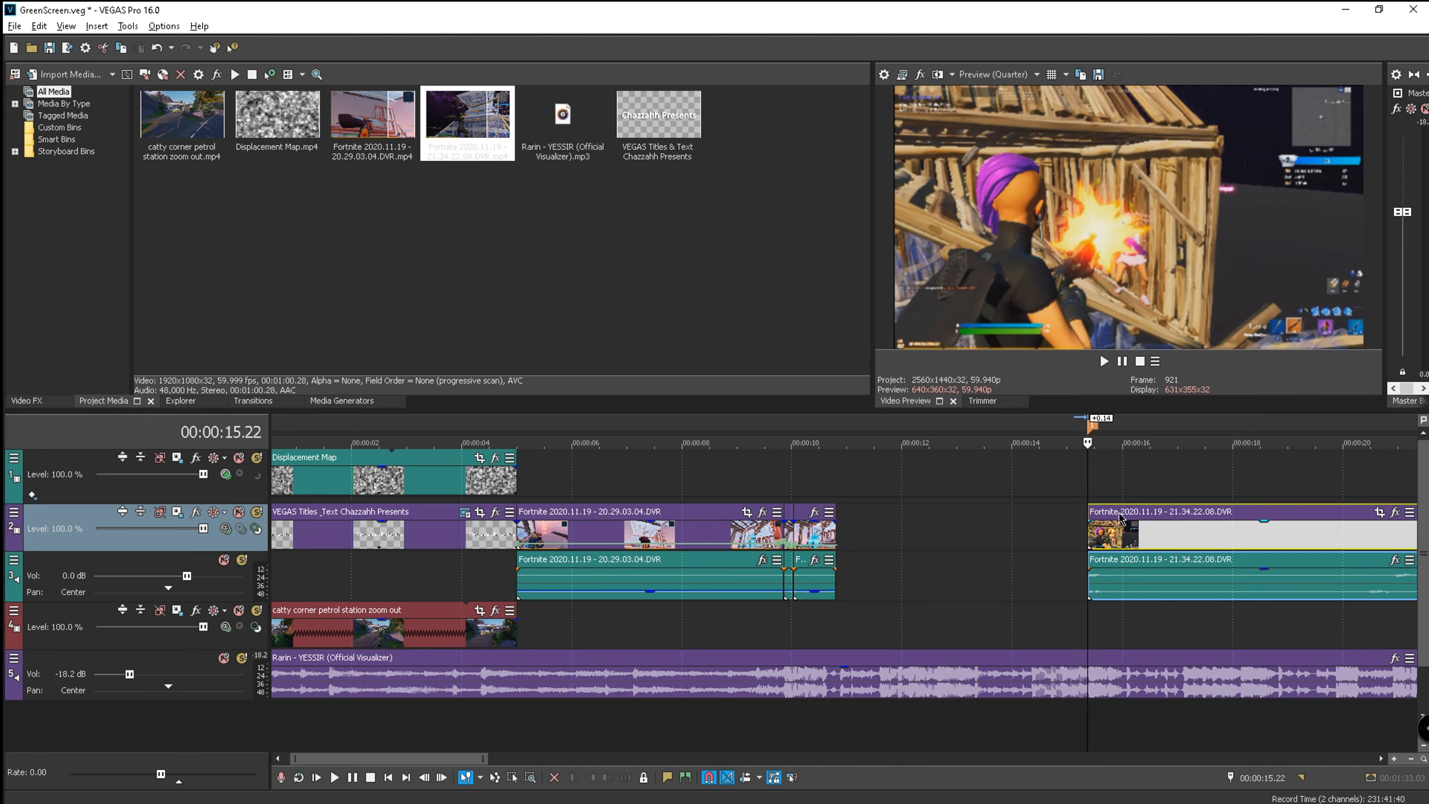
{"action": "scroll", "coordinate": [1120, 527], "scroll_direction": "down", "scroll_amount": 4}
{"action": "left_click_drag", "start_coordinate": [690, 540], "coordinate": [519, 549]}
{"action": "scroll", "coordinate": [523, 547], "scroll_direction": "up", "scroll_amount": 5}
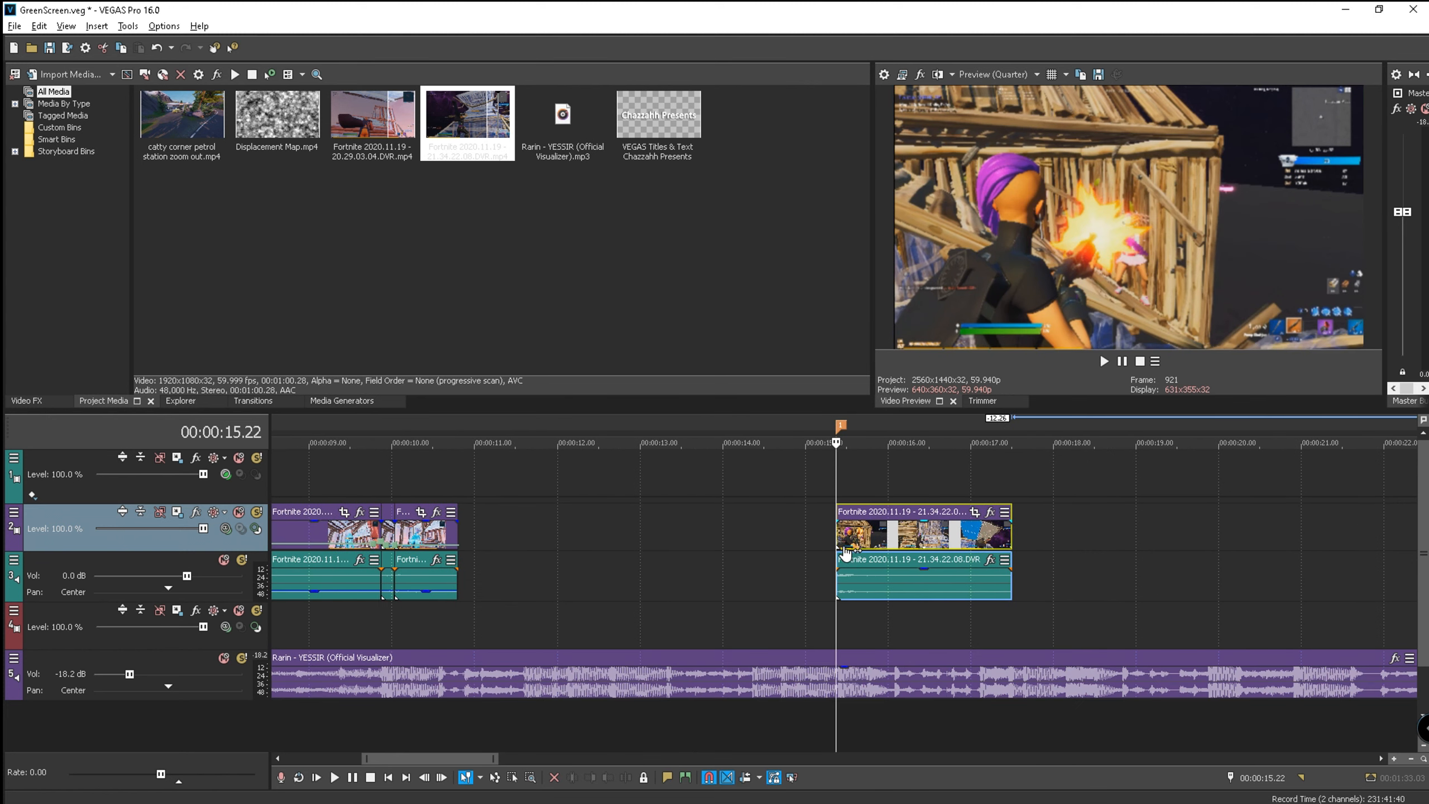
{"action": "left_click_drag", "start_coordinate": [842, 545], "coordinate": [459, 545]}
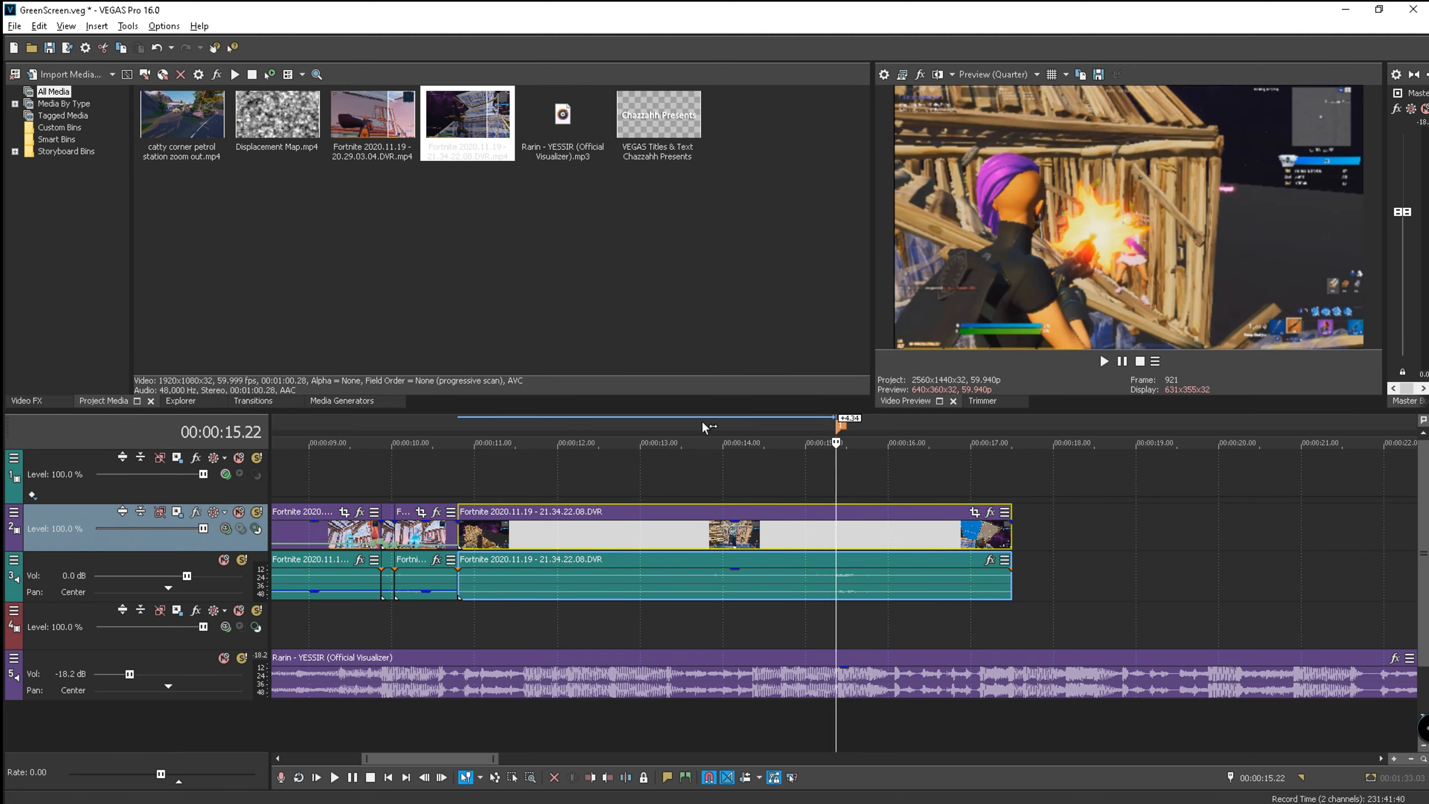
- Play the new clip from about 13.42 and stop at 15.22
{"action": "left_click", "coordinate": [699, 428]}
{"action": "left_click", "coordinate": [1103, 360]}
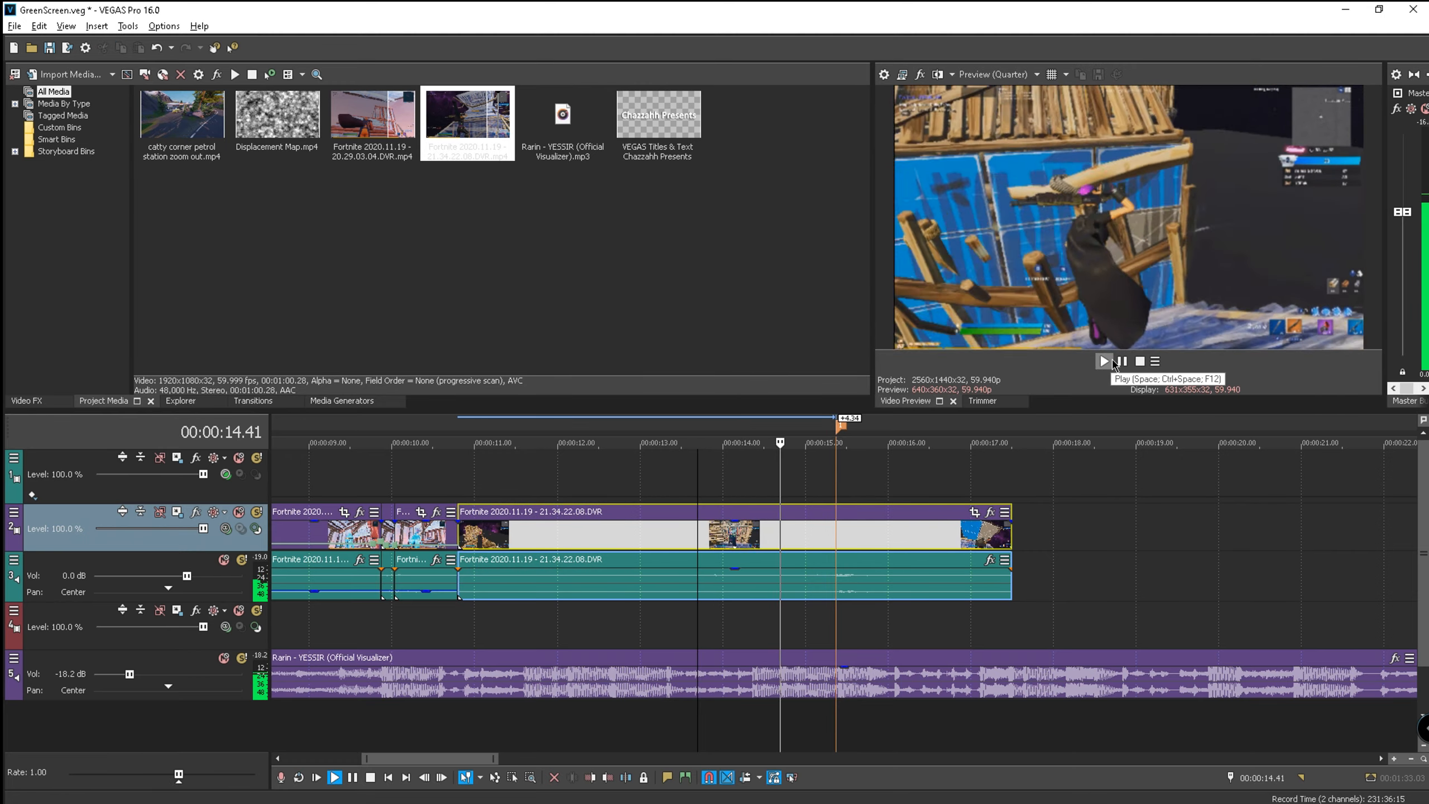
{"action": "left_click", "coordinate": [1121, 362]}
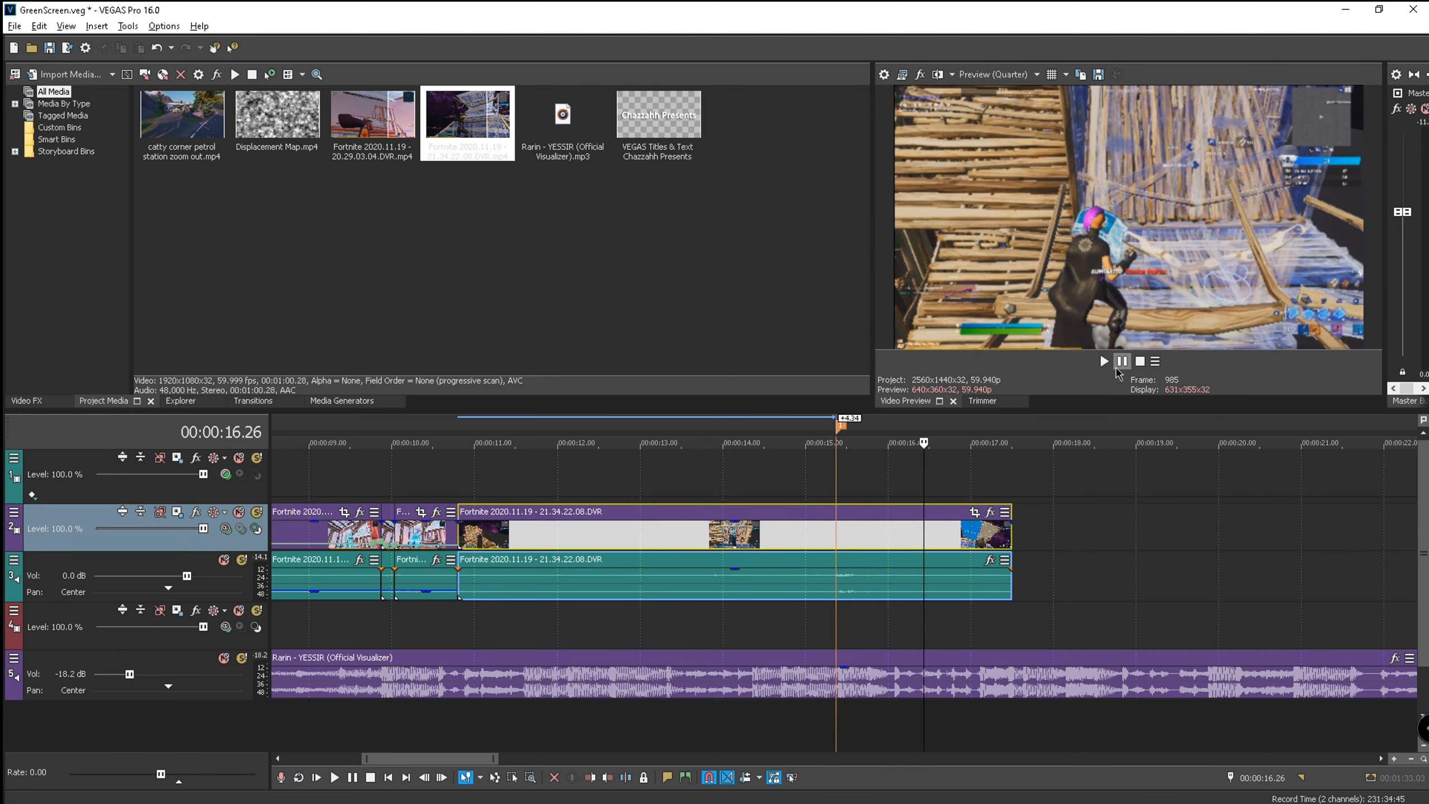
{"action": "left_click", "coordinate": [842, 428]}
{"action": "scroll", "coordinate": [844, 427], "scroll_direction": "up", "scroll_amount": 6}
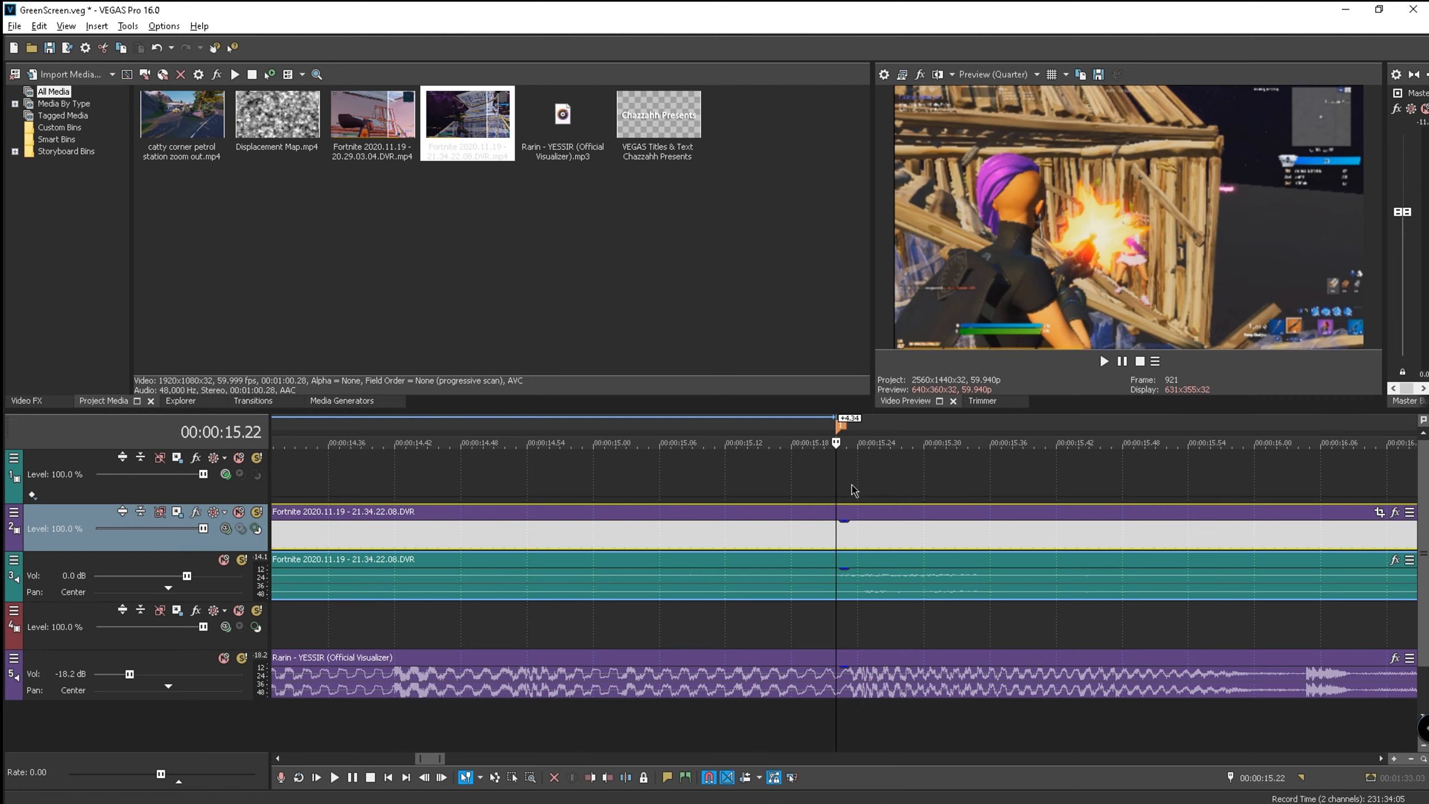
- Delete the orange marker from the timeline
{"action": "right_click", "coordinate": [840, 426]}
{"action": "left_click", "coordinate": [826, 433]}
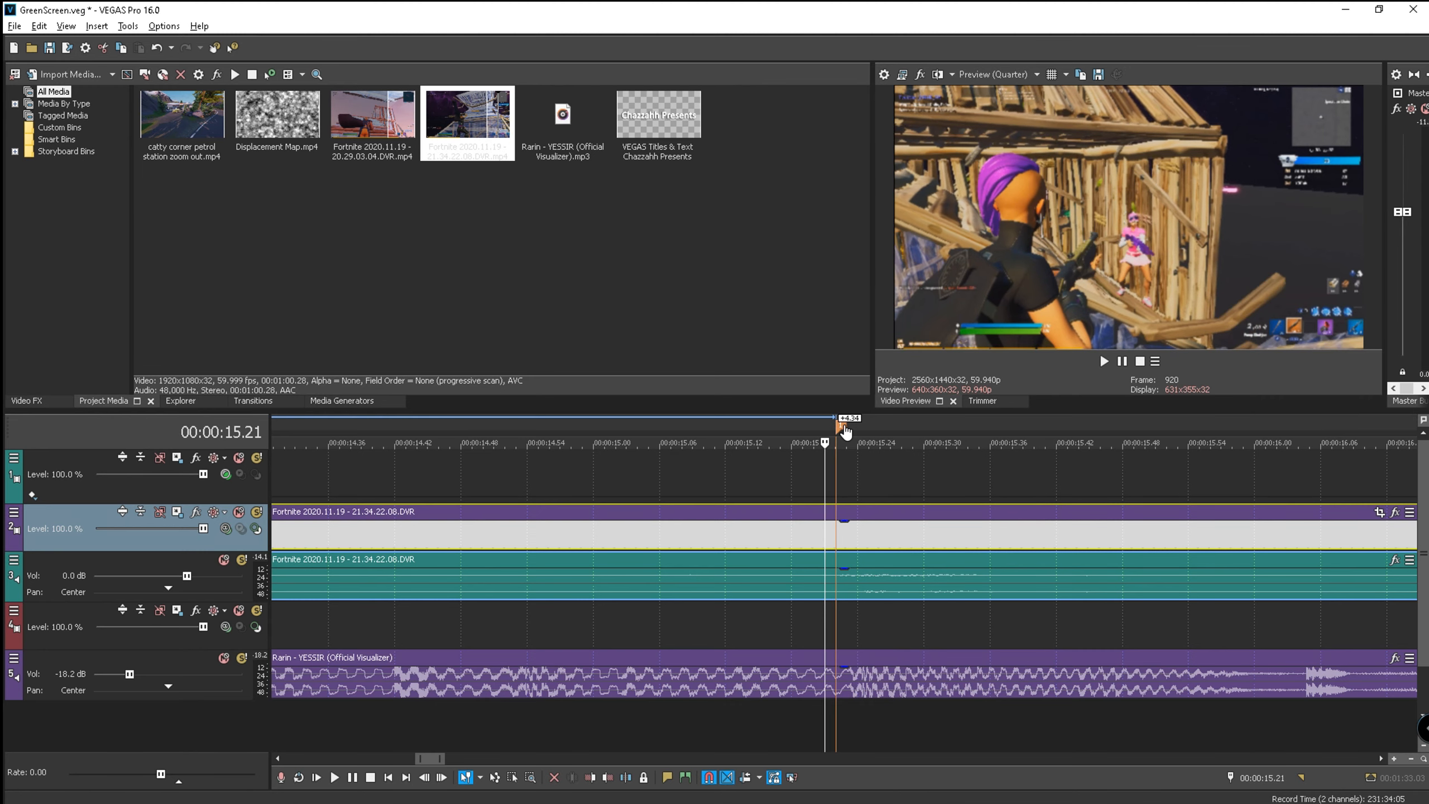
{"action": "right_click", "coordinate": [842, 425]}
{"action": "left_click", "coordinate": [868, 474]}
- Step through the frames around the cut, landing on 15.23
{"action": "key", "text": "Right"}
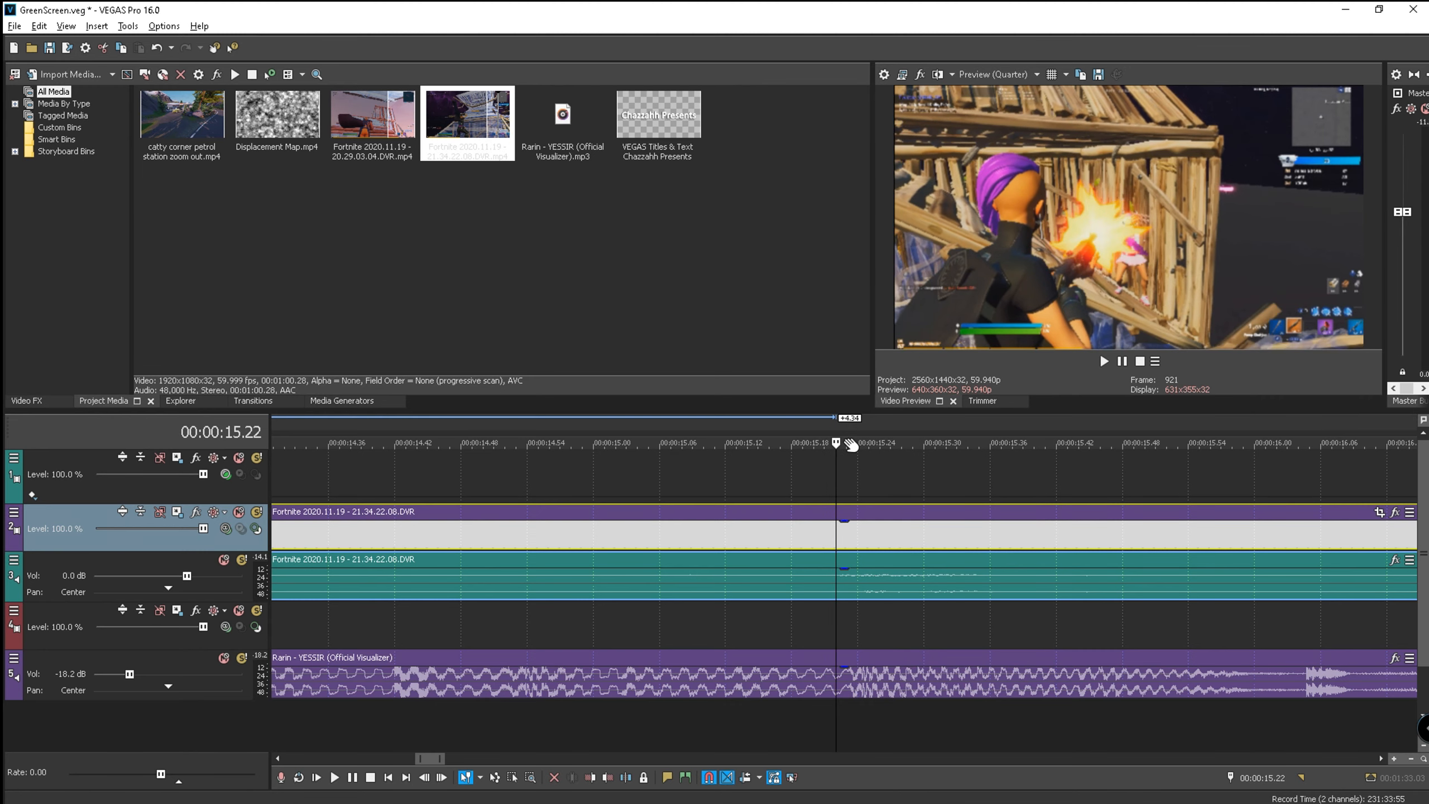
{"action": "key", "text": "Right"}
{"action": "key", "text": "Left"}
{"action": "scroll", "coordinate": [844, 558], "scroll_direction": "up", "scroll_amount": 1}
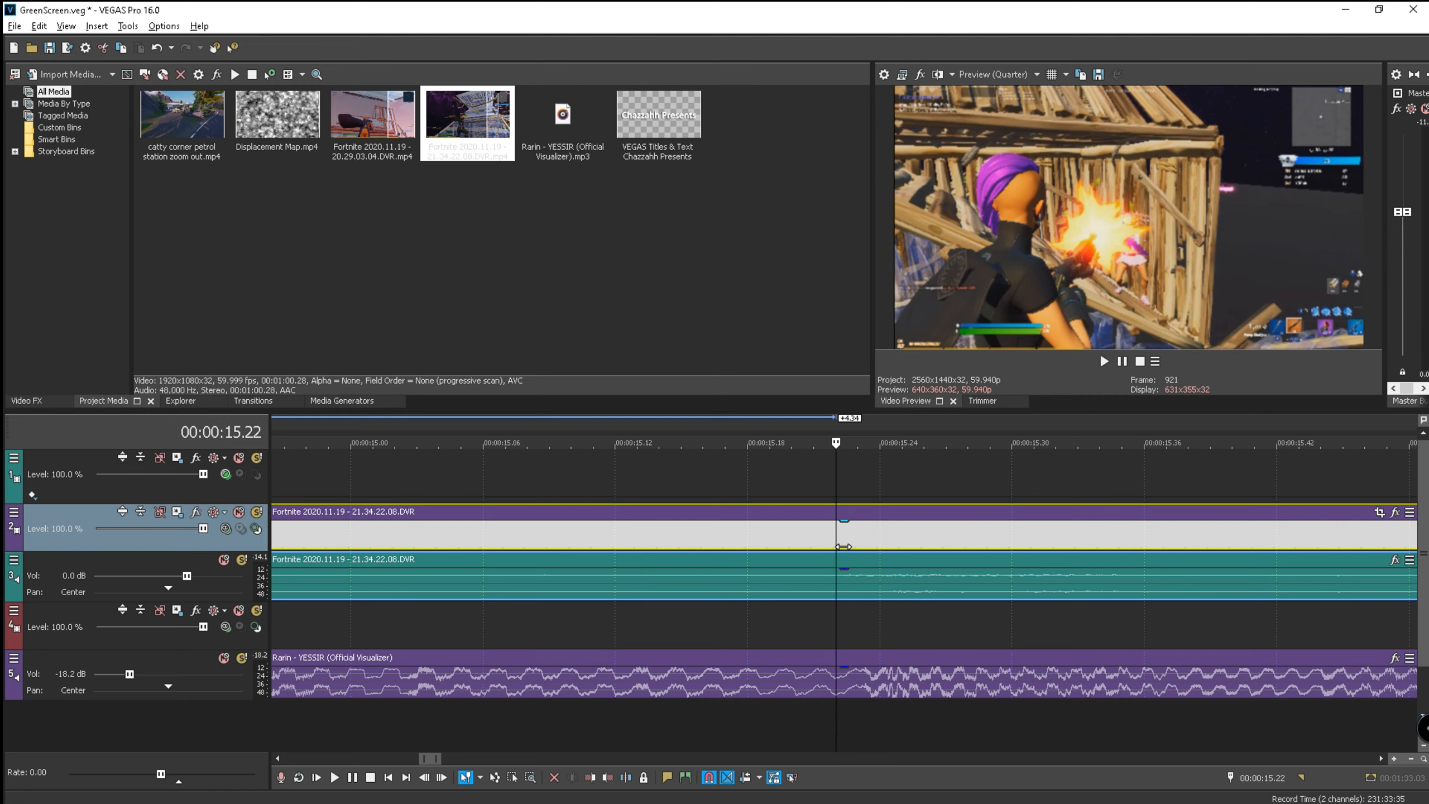
{"action": "key", "text": "Right"}
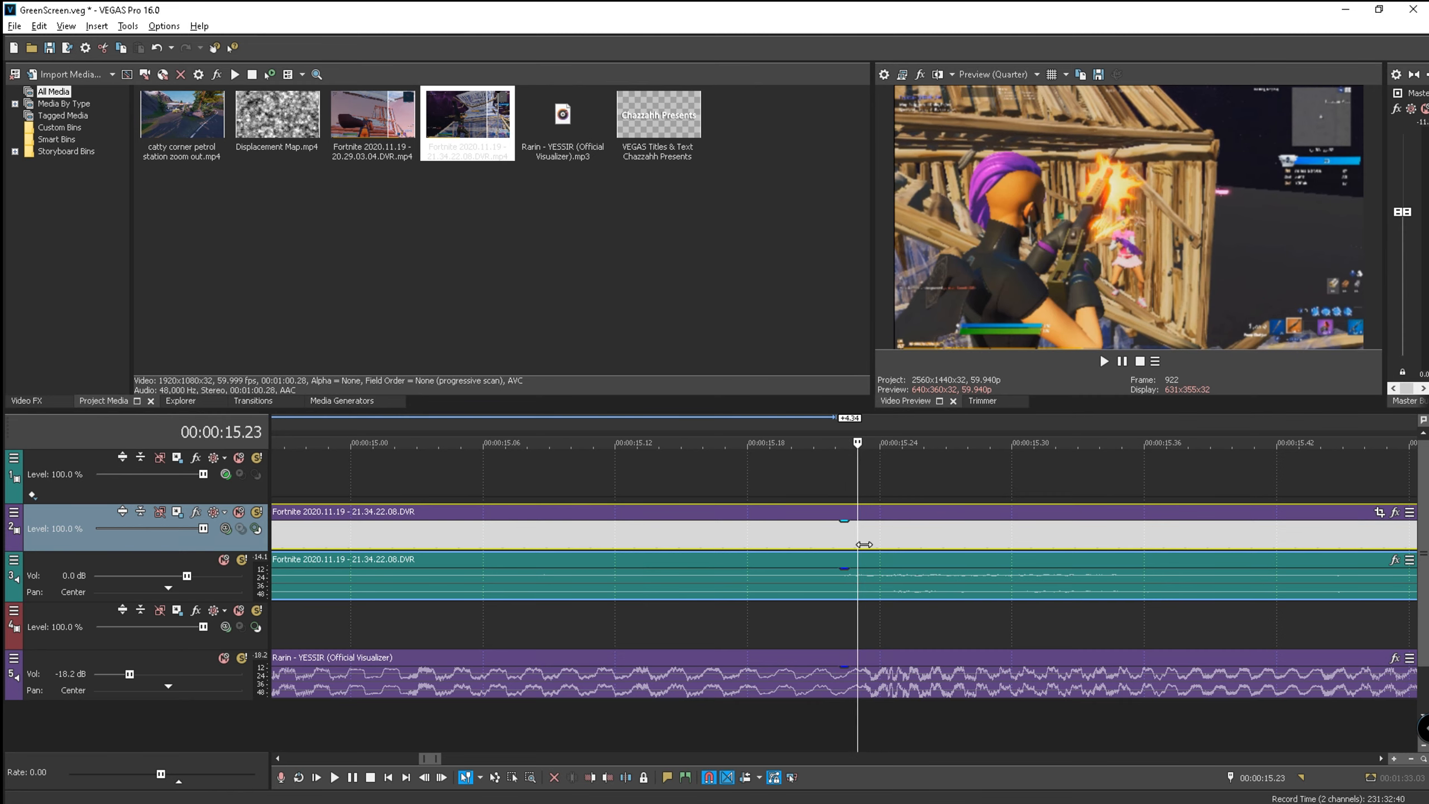
- Add a velocity envelope to the 21.34 clip with points at 15.17, 15.23 and 15.28
{"action": "right_click", "coordinate": [857, 544]}
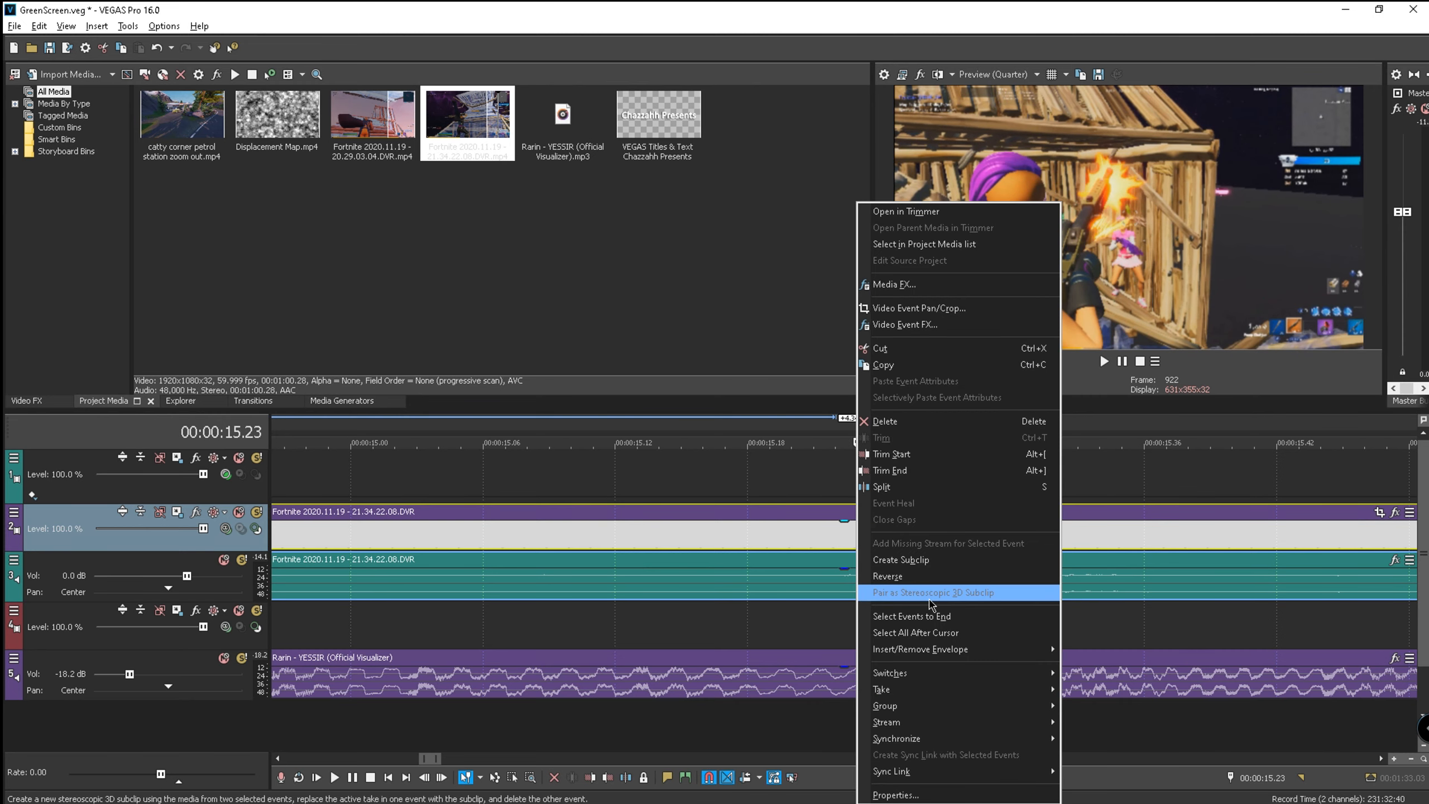
{"action": "mouse_move", "coordinate": [982, 648]}
{"action": "left_click", "coordinate": [1097, 652]}
{"action": "double_click", "coordinate": [863, 545]}
{"action": "key", "text": "Left"}
{"action": "key", "text": "Left"}
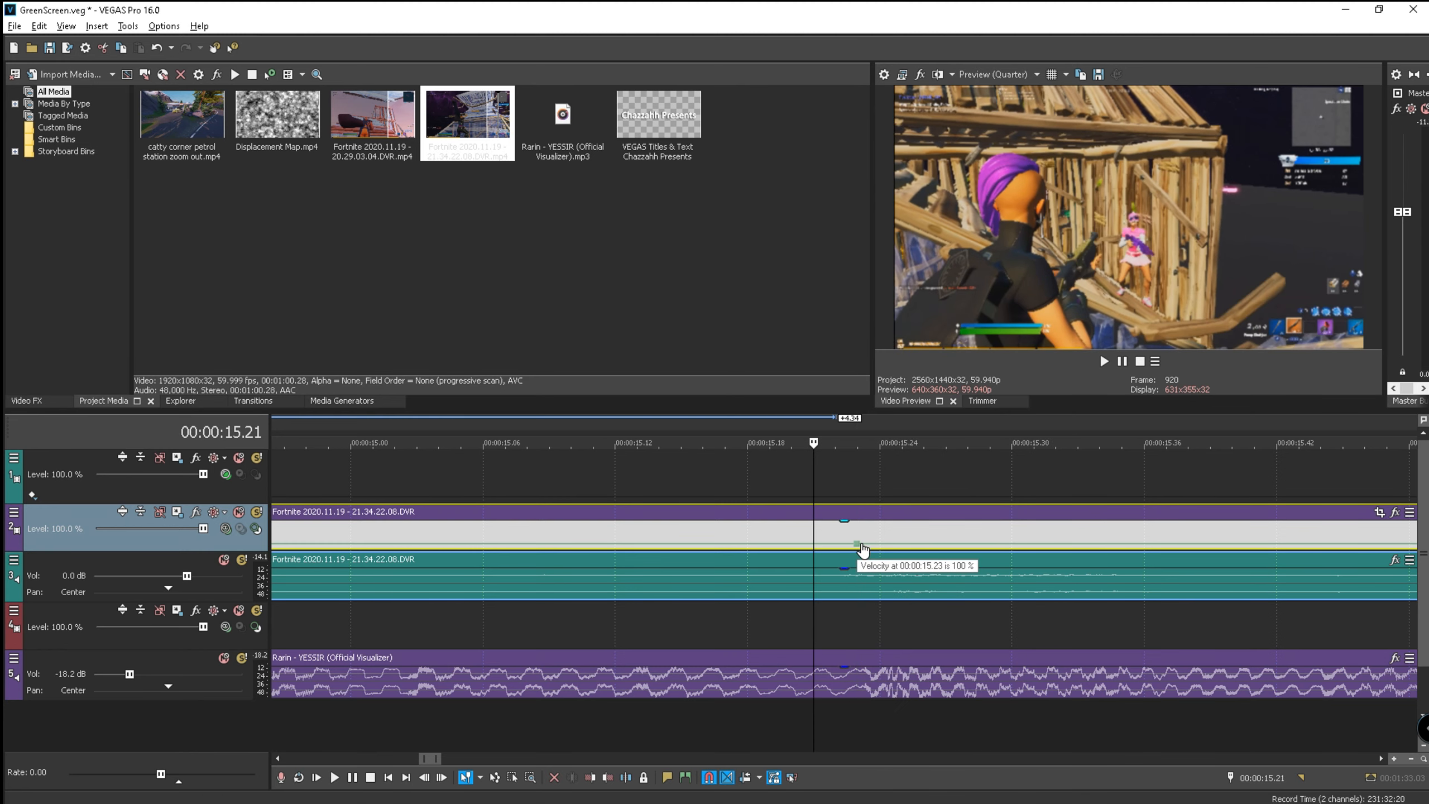
{"action": "key", "text": "Left"}
{"action": "key", "text": "Left"}
{"action": "key", "text": "Left"}
{"action": "key", "text": "Left"}
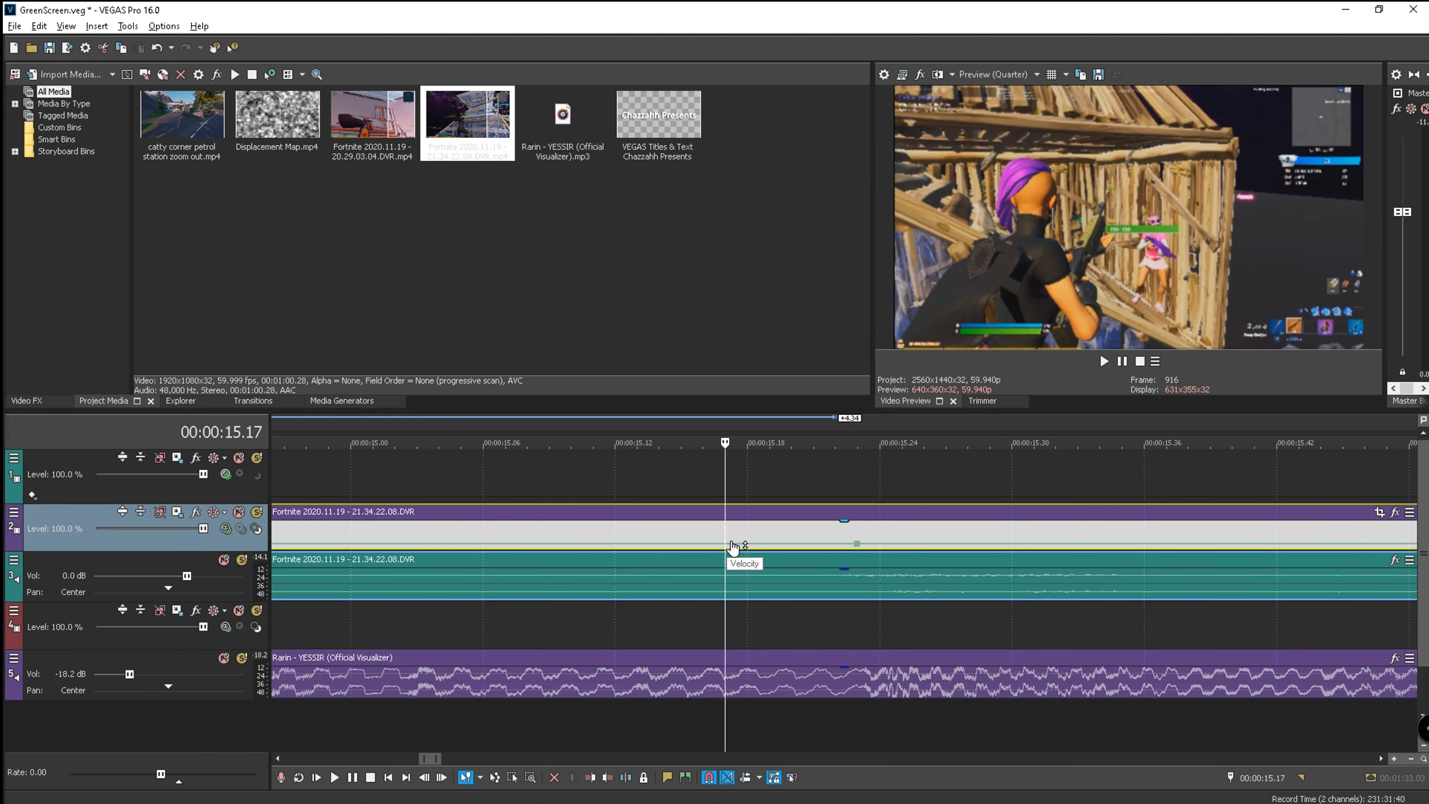
{"action": "double_click", "coordinate": [732, 544]}
{"action": "key", "text": "Right"}
{"action": "key", "text": "Right"}
{"action": "key", "text": "Right"}
{"action": "key", "text": "Right"}
{"action": "key", "text": "Right"}
{"action": "key", "text": "Right"}
{"action": "key", "text": "Right"}
{"action": "key", "text": "Right"}
{"action": "key", "text": "Right"}
{"action": "key", "text": "Right"}
{"action": "key", "text": "Right"}
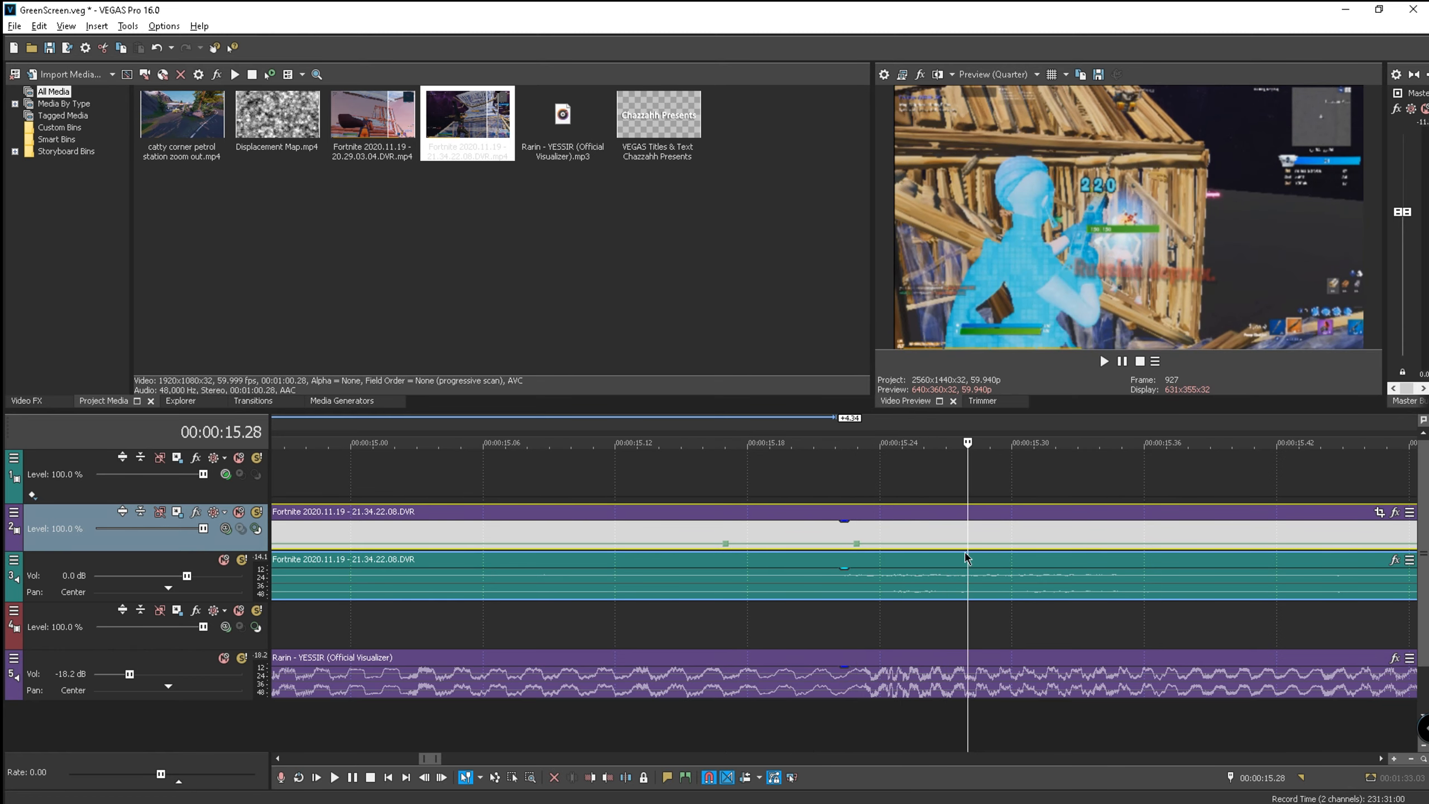
{"action": "double_click", "coordinate": [969, 544]}
- Slow the 15.28 point to 40% velocity and raise the velocity of another point
{"action": "right_click", "coordinate": [968, 544]}
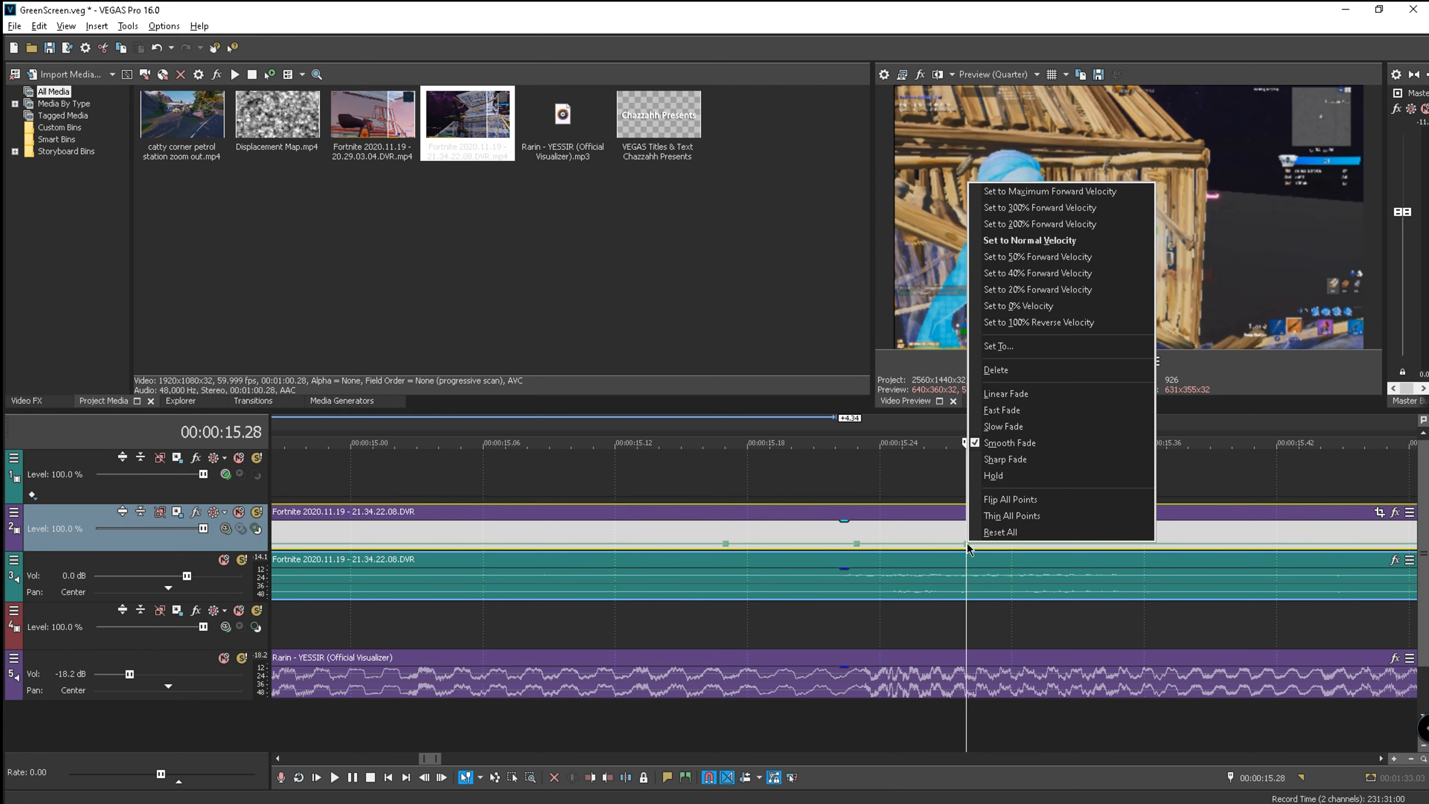
{"action": "left_click", "coordinate": [1026, 271]}
{"action": "right_click", "coordinate": [856, 542]}
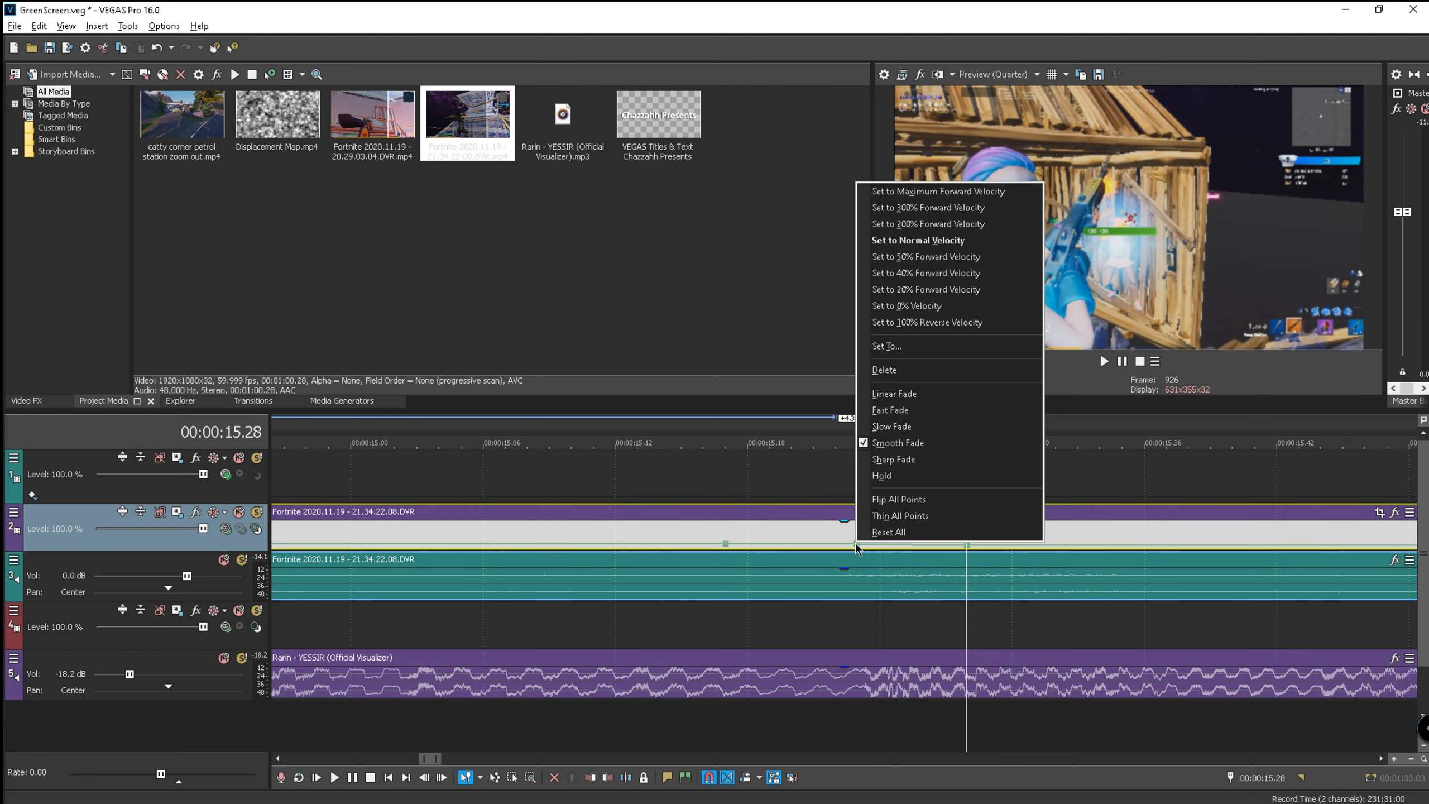
{"action": "left_click", "coordinate": [909, 223]}
{"action": "scroll", "coordinate": [923, 418], "scroll_direction": "down", "scroll_amount": 5}
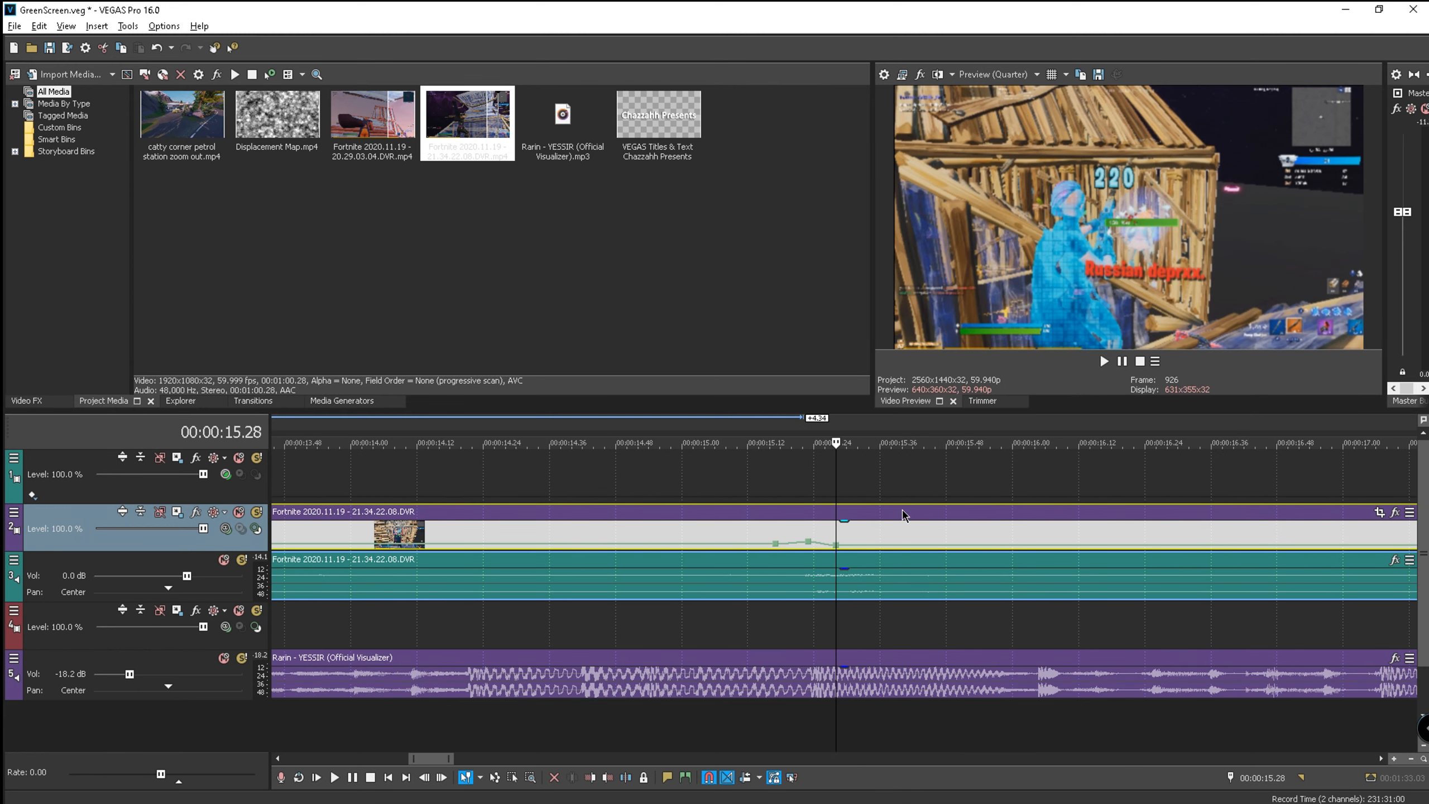
- Split the 21.34 clip at 15.24 and 15.34 to isolate a short piece
{"action": "left_click", "coordinate": [823, 425]}
{"action": "key", "text": "Left"}
{"action": "key", "text": "Right"}
{"action": "key", "text": "Right"}
{"action": "key", "text": "Left"}
{"action": "key", "text": "Right"}
{"action": "key", "text": "s"}
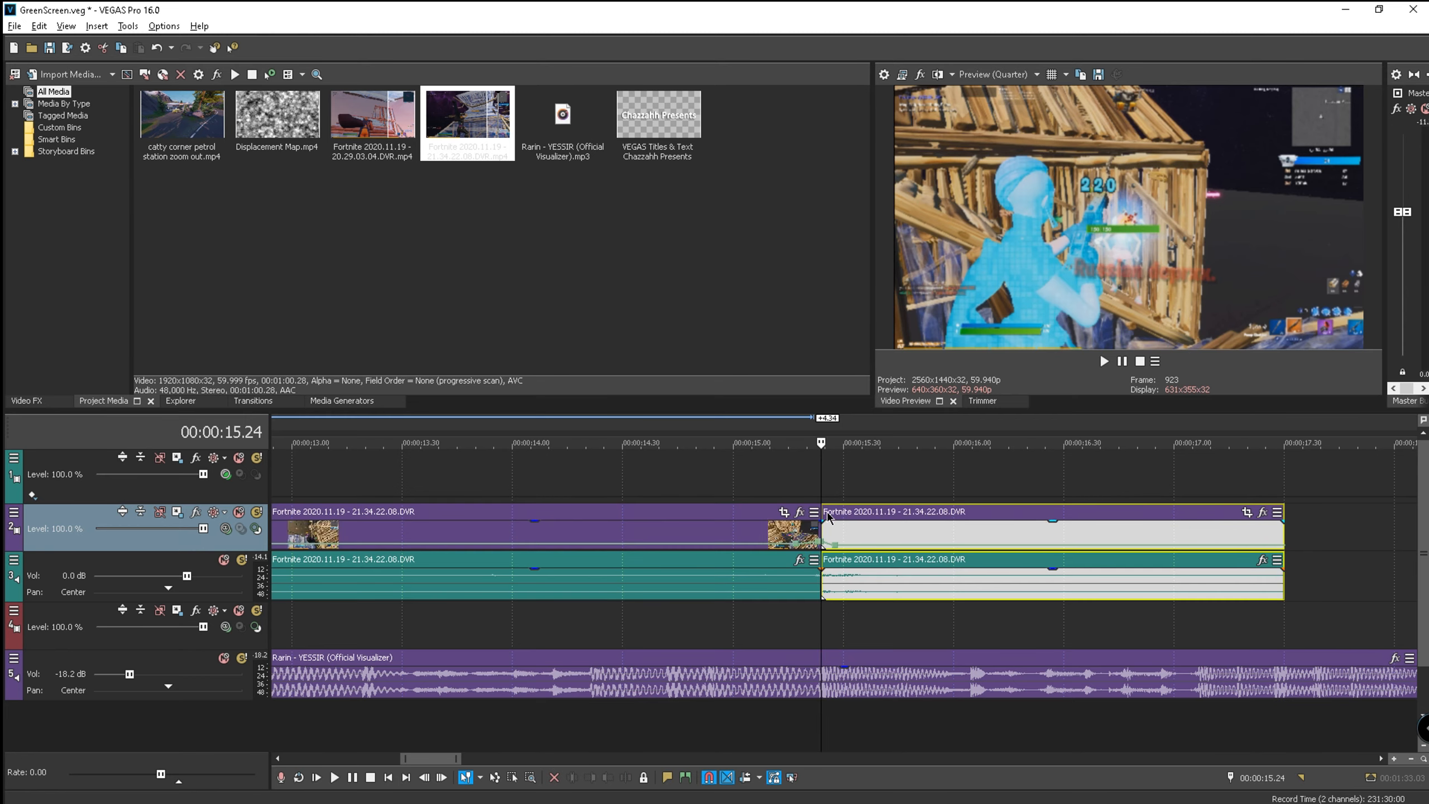
{"action": "key", "text": "Right"}
{"action": "key", "text": "Right"}
{"action": "key", "text": "Right"}
{"action": "key", "text": "Right"}
{"action": "key", "text": "Right"}
{"action": "key", "text": "Right"}
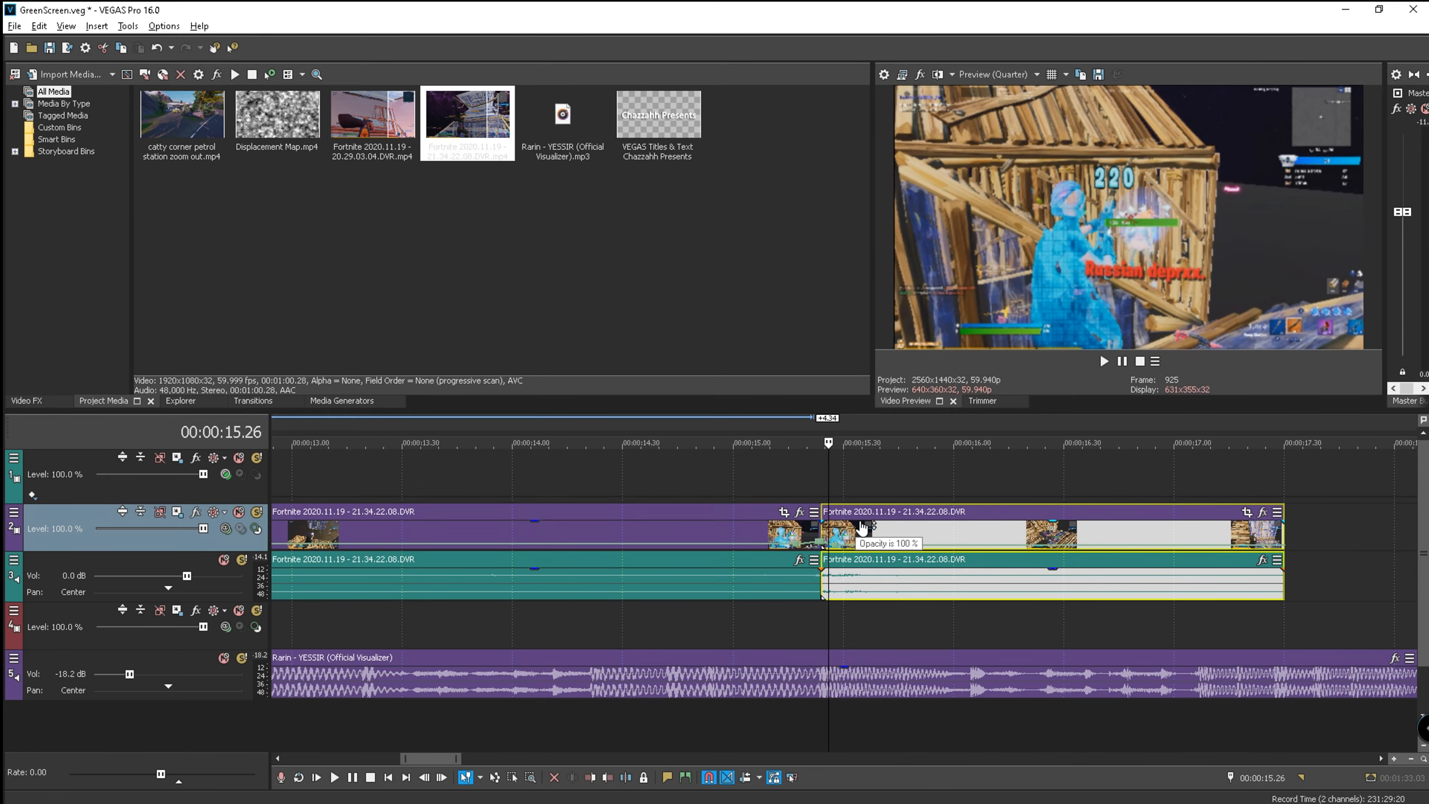
{"action": "key", "text": "Right"}
{"action": "key", "text": "Right"}
{"action": "key", "text": "Right"}
{"action": "key", "text": "Right"}
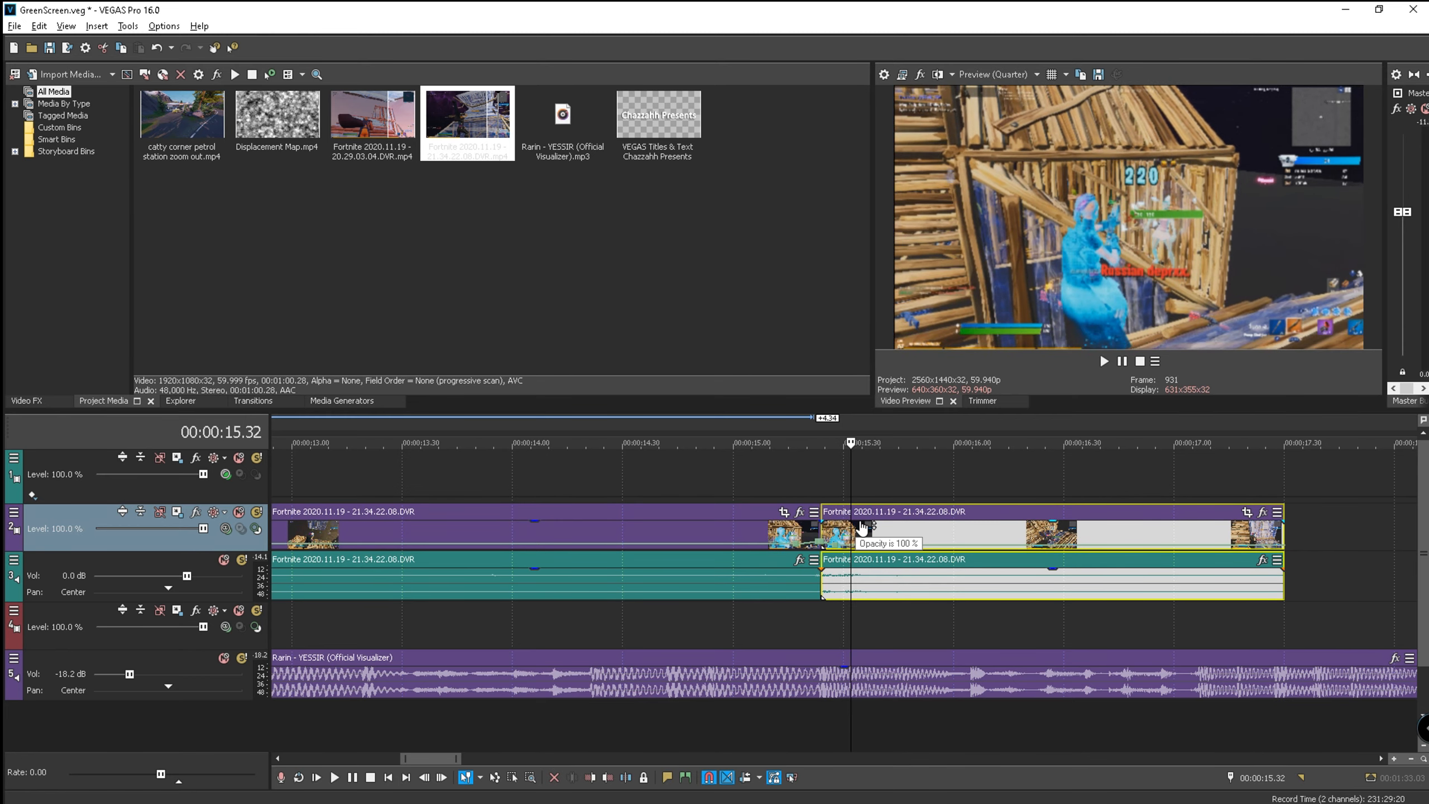
{"action": "key", "text": "s"}
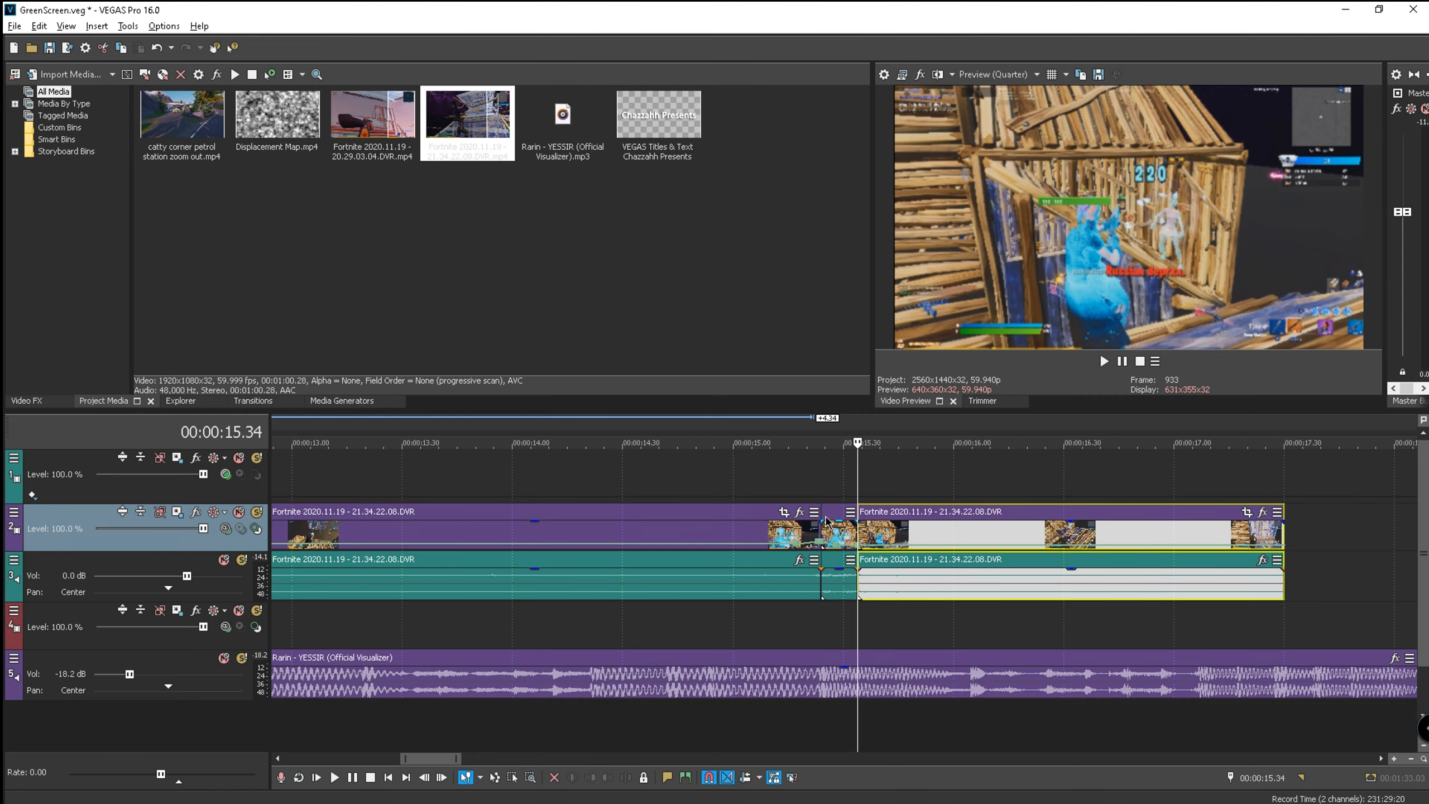
{"action": "left_click", "coordinate": [840, 432]}
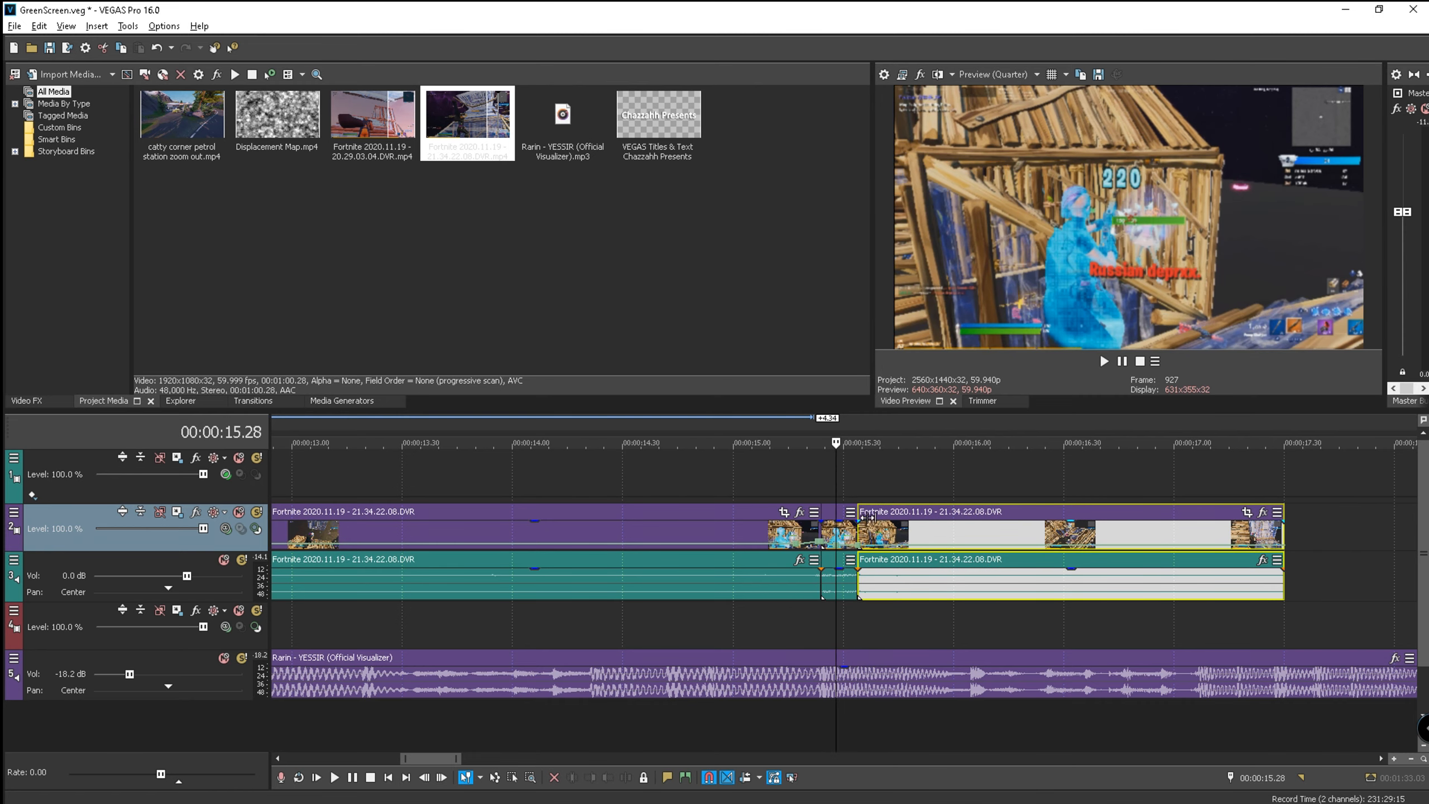
{"action": "key", "text": "Up"}
{"action": "left_click", "coordinate": [41, 400]}
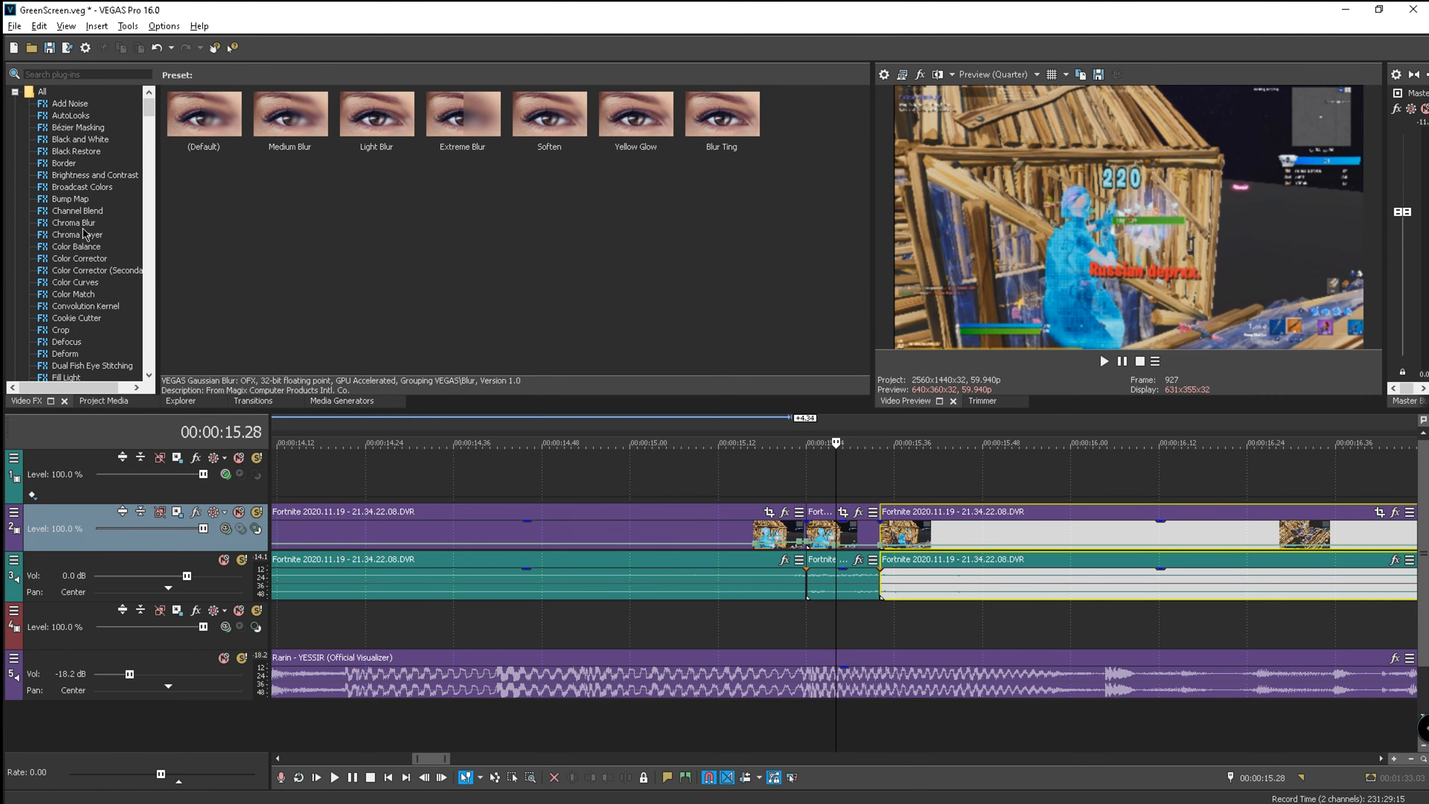
- Apply Gaussian Blur with the Blur Ting preset (0.0050 range) to the short track-2 piece
{"action": "scroll", "coordinate": [84, 315], "scroll_direction": "down", "scroll_amount": 2}
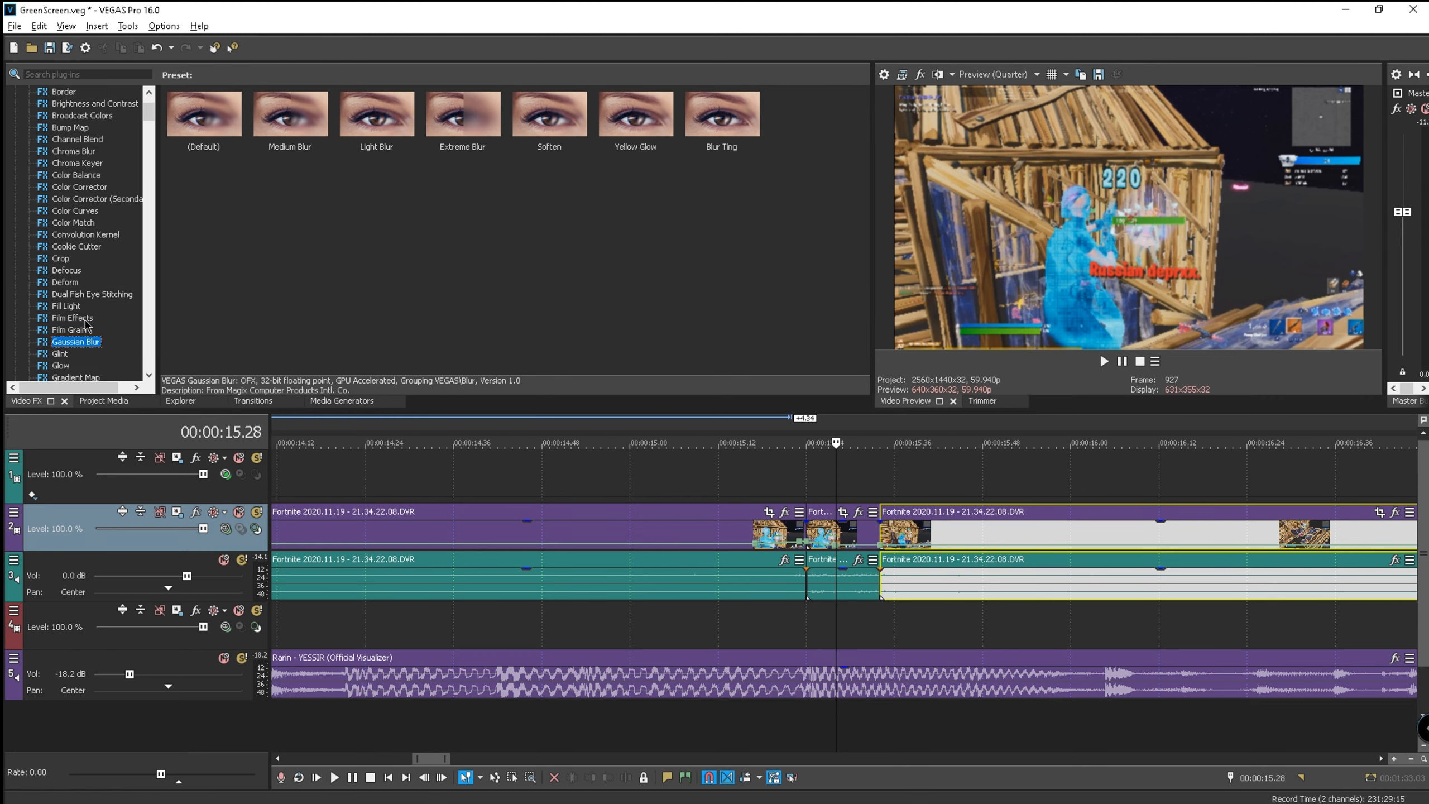
{"action": "left_click_drag", "start_coordinate": [204, 116], "coordinate": [176, 344]}
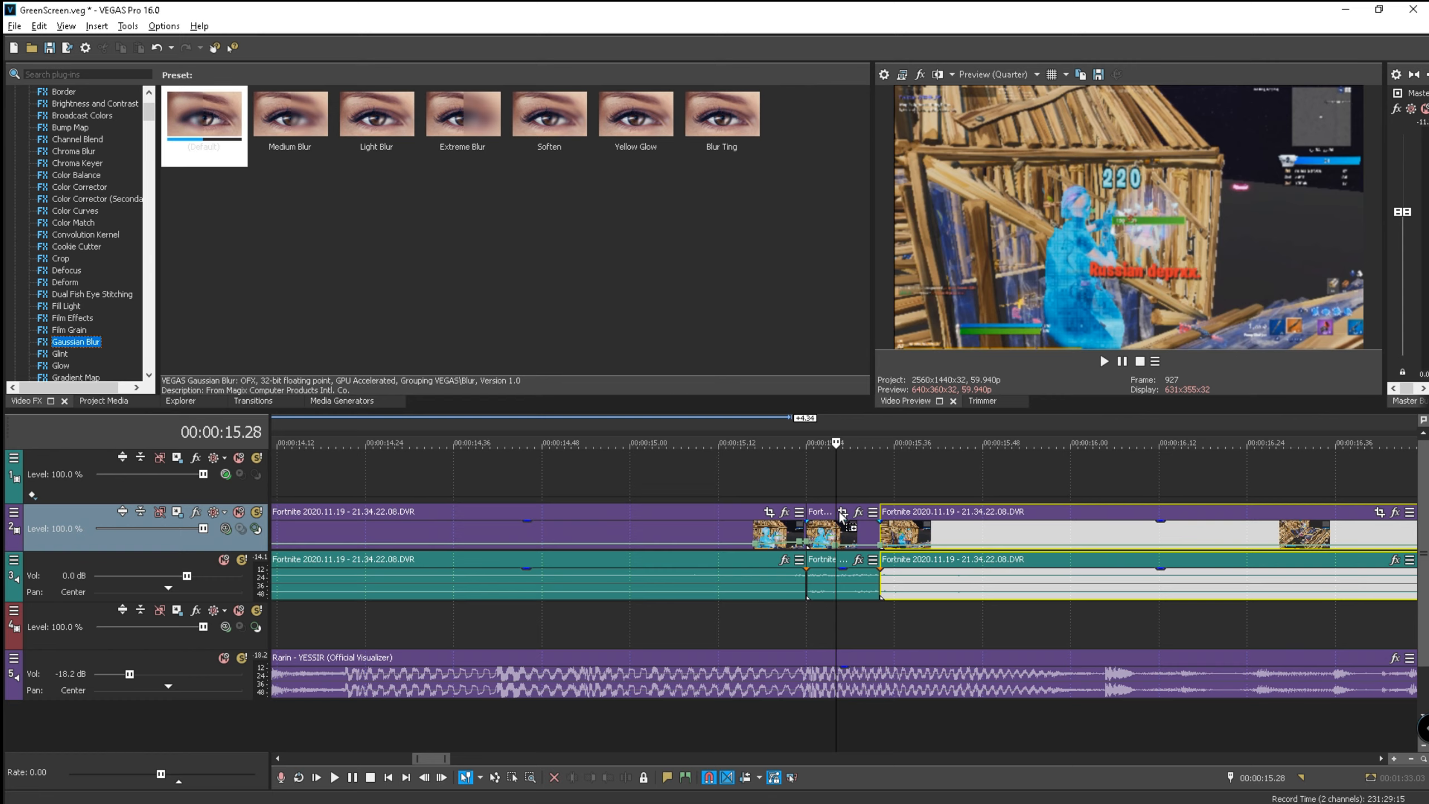
{"action": "left_click_drag", "start_coordinate": [853, 542], "coordinate": [852, 542]}
{"action": "left_click", "coordinate": [856, 70]}
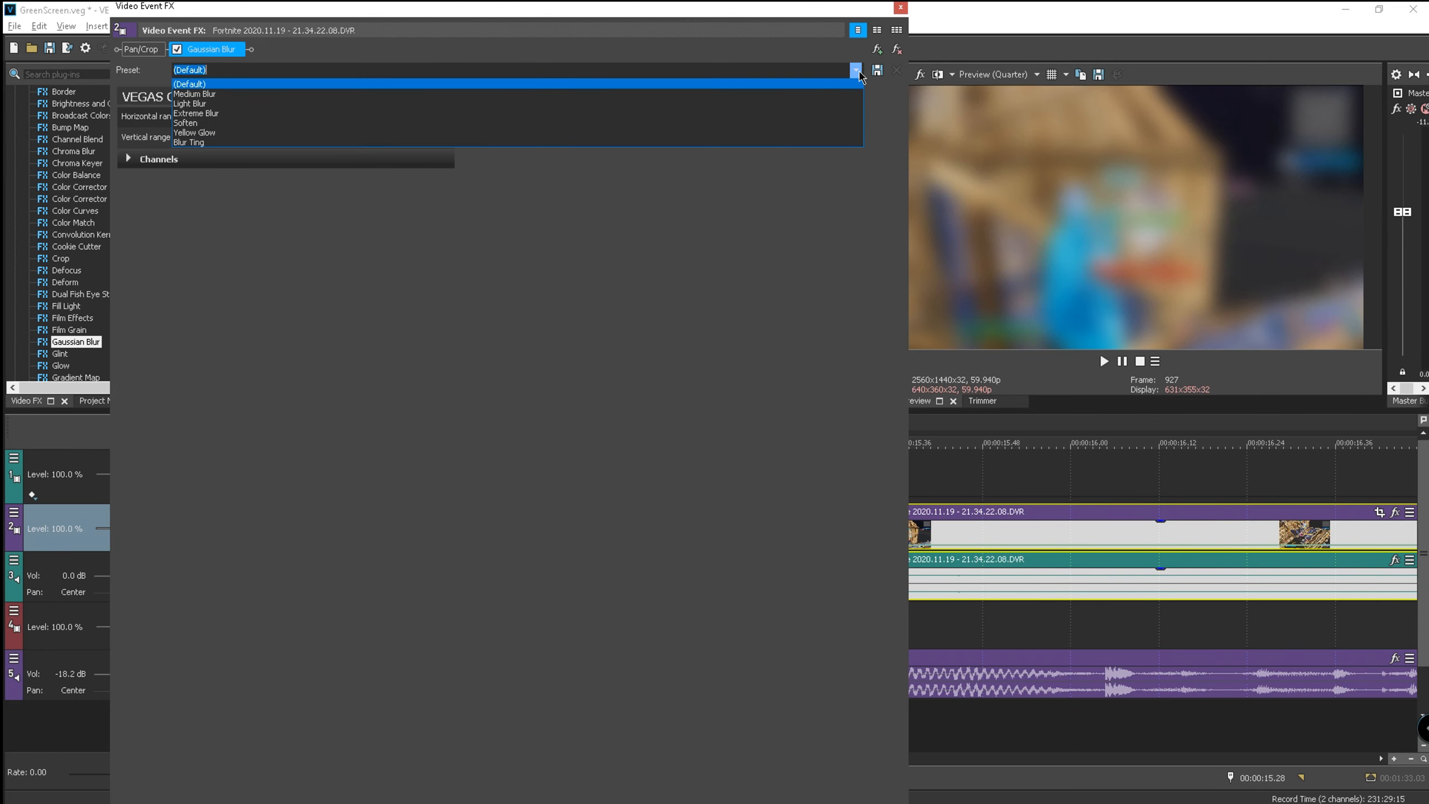
{"action": "left_click", "coordinate": [369, 135]}
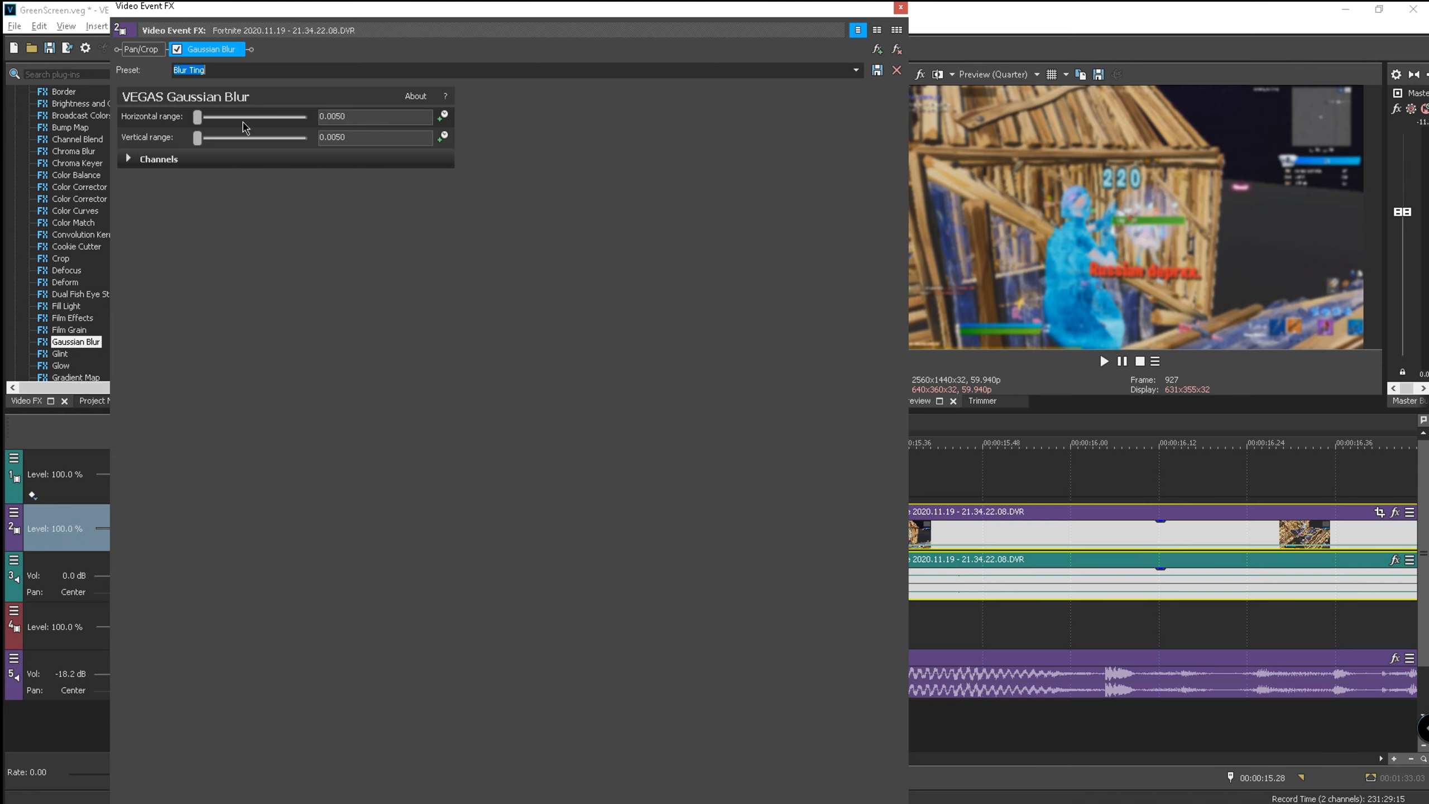
{"action": "left_click", "coordinate": [900, 8]}
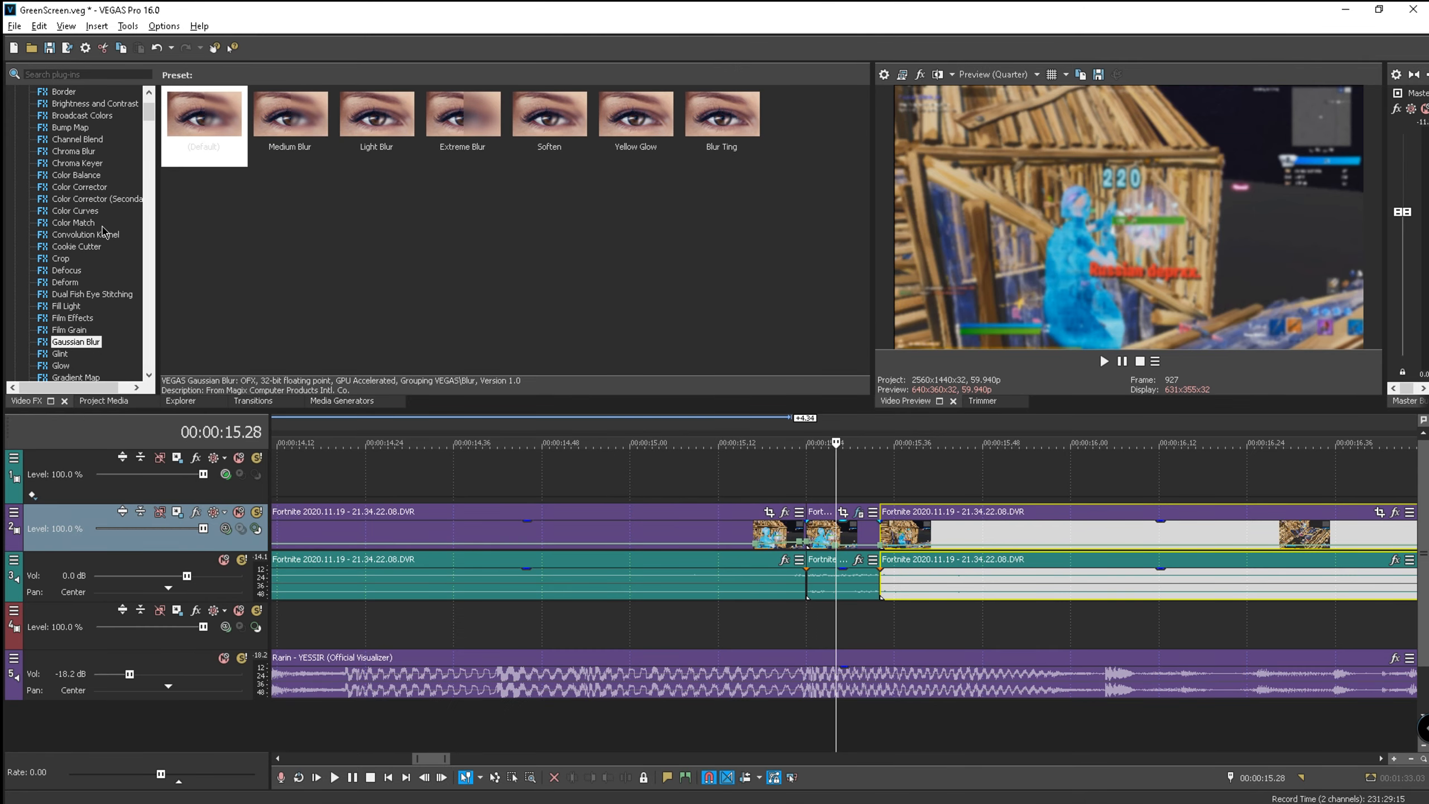
{"action": "scroll", "coordinate": [73, 185], "scroll_direction": "up", "scroll_amount": 1}
{"action": "left_click", "coordinate": [79, 128]}
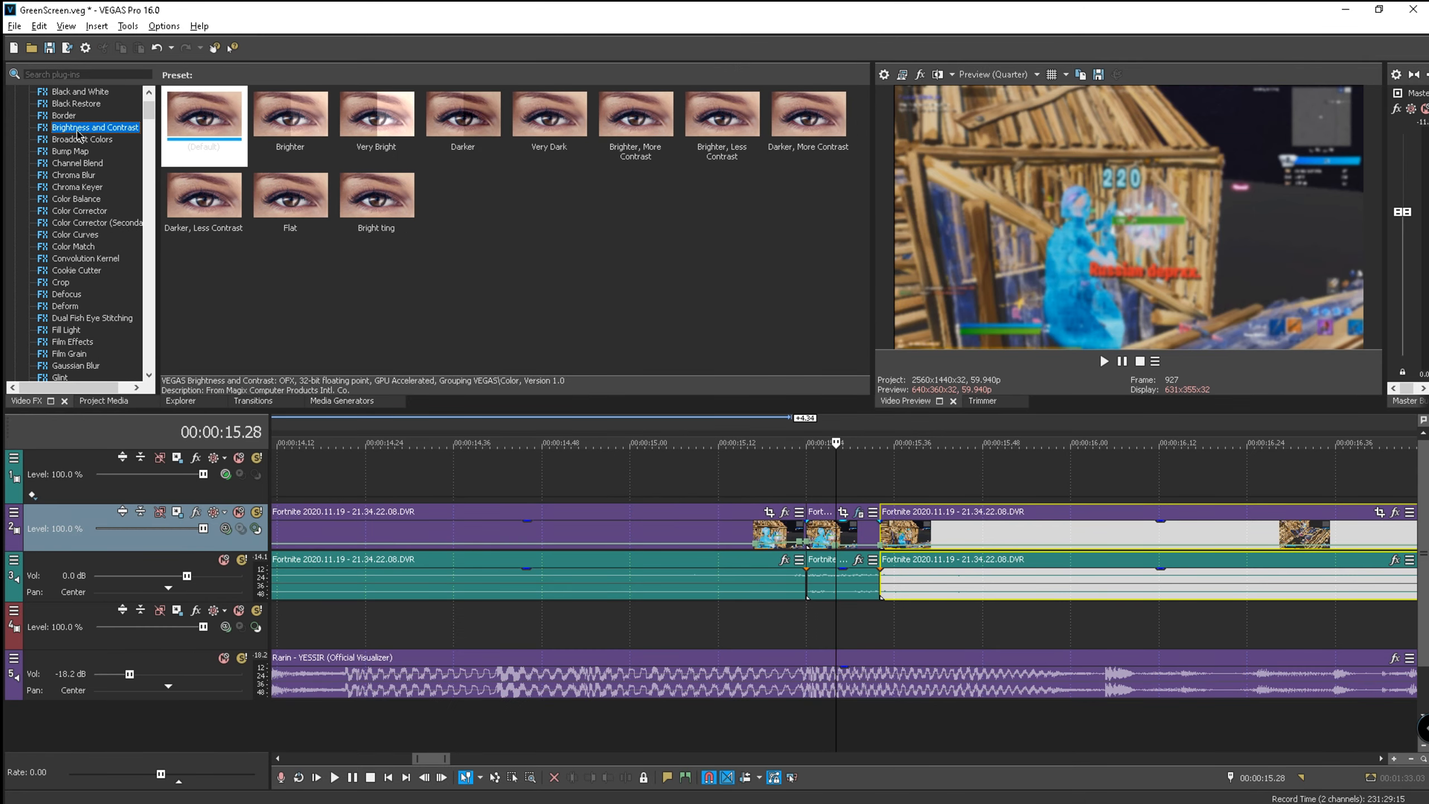
{"action": "left_click_drag", "start_coordinate": [371, 219], "coordinate": [421, 248]}
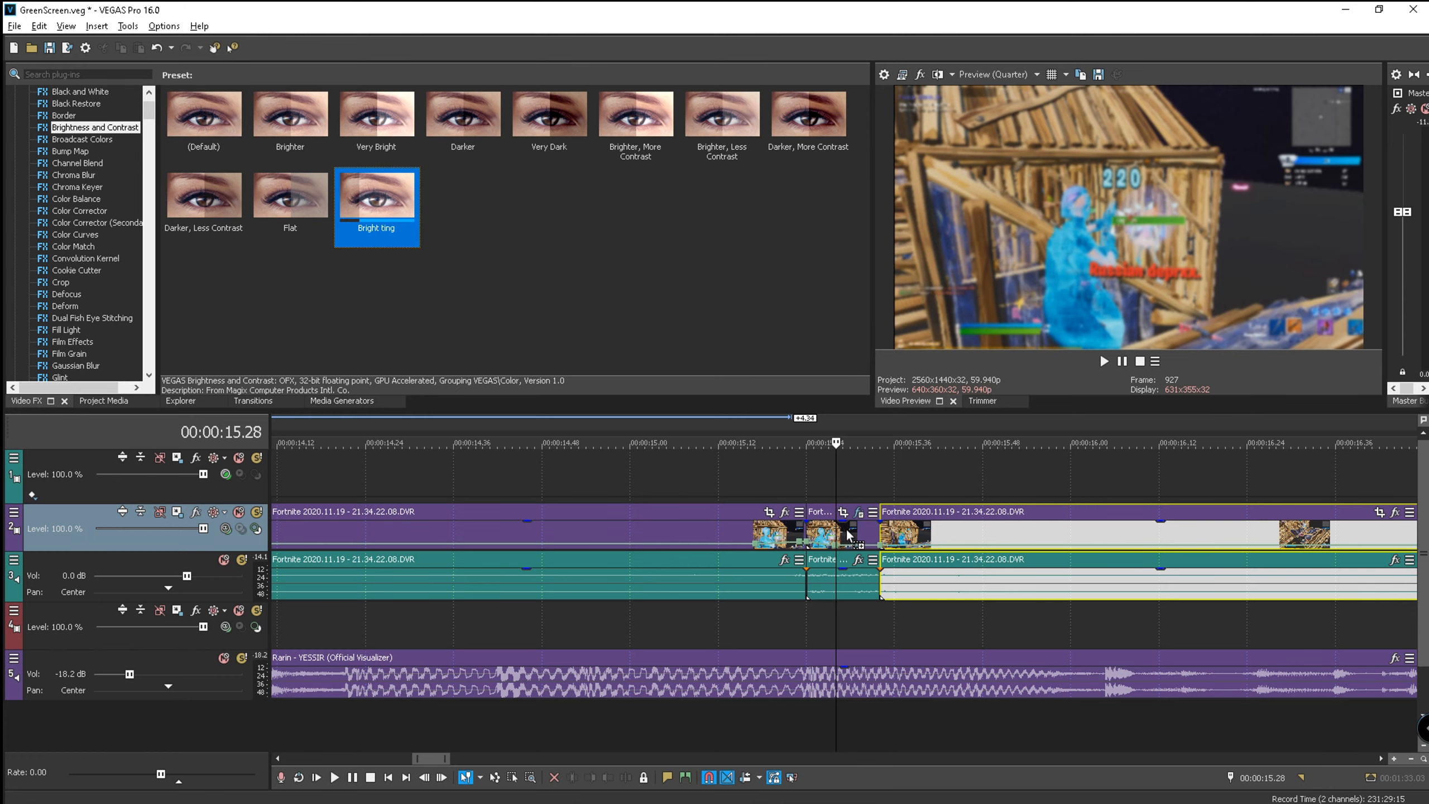
{"action": "left_click_drag", "start_coordinate": [846, 528], "coordinate": [847, 530]}
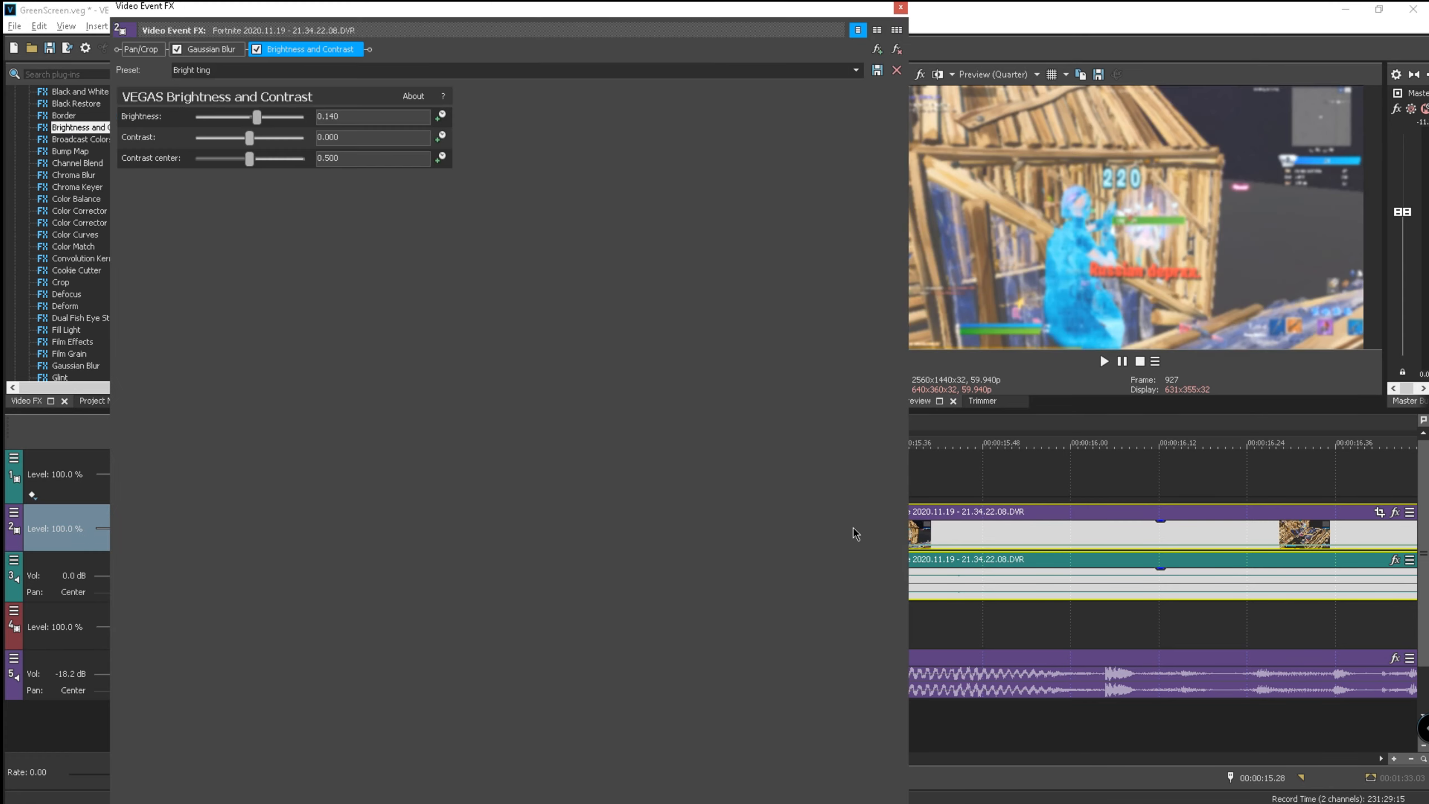
{"action": "left_click", "coordinate": [901, 9]}
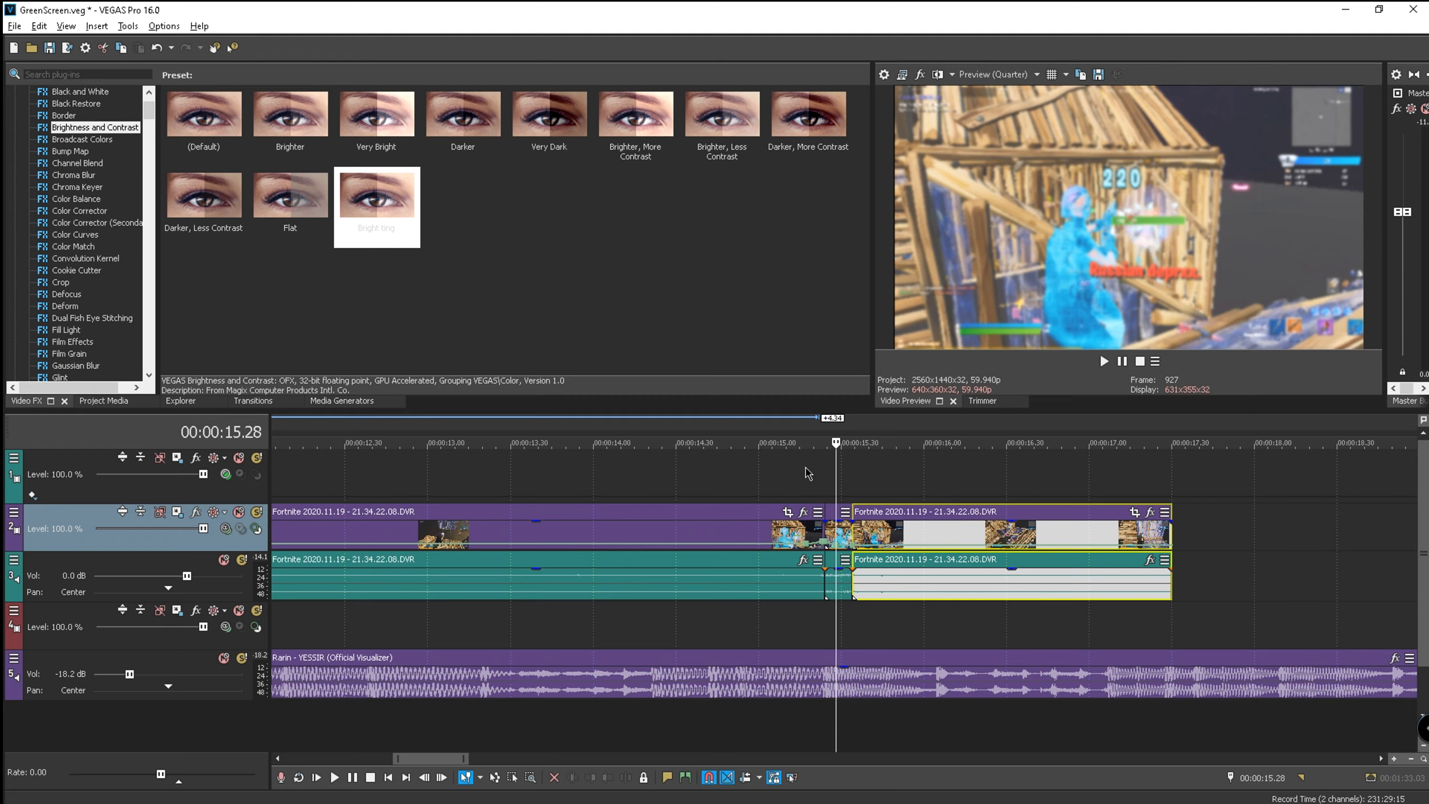
{"action": "left_click", "coordinate": [736, 443]}
{"action": "left_click", "coordinate": [1104, 360]}
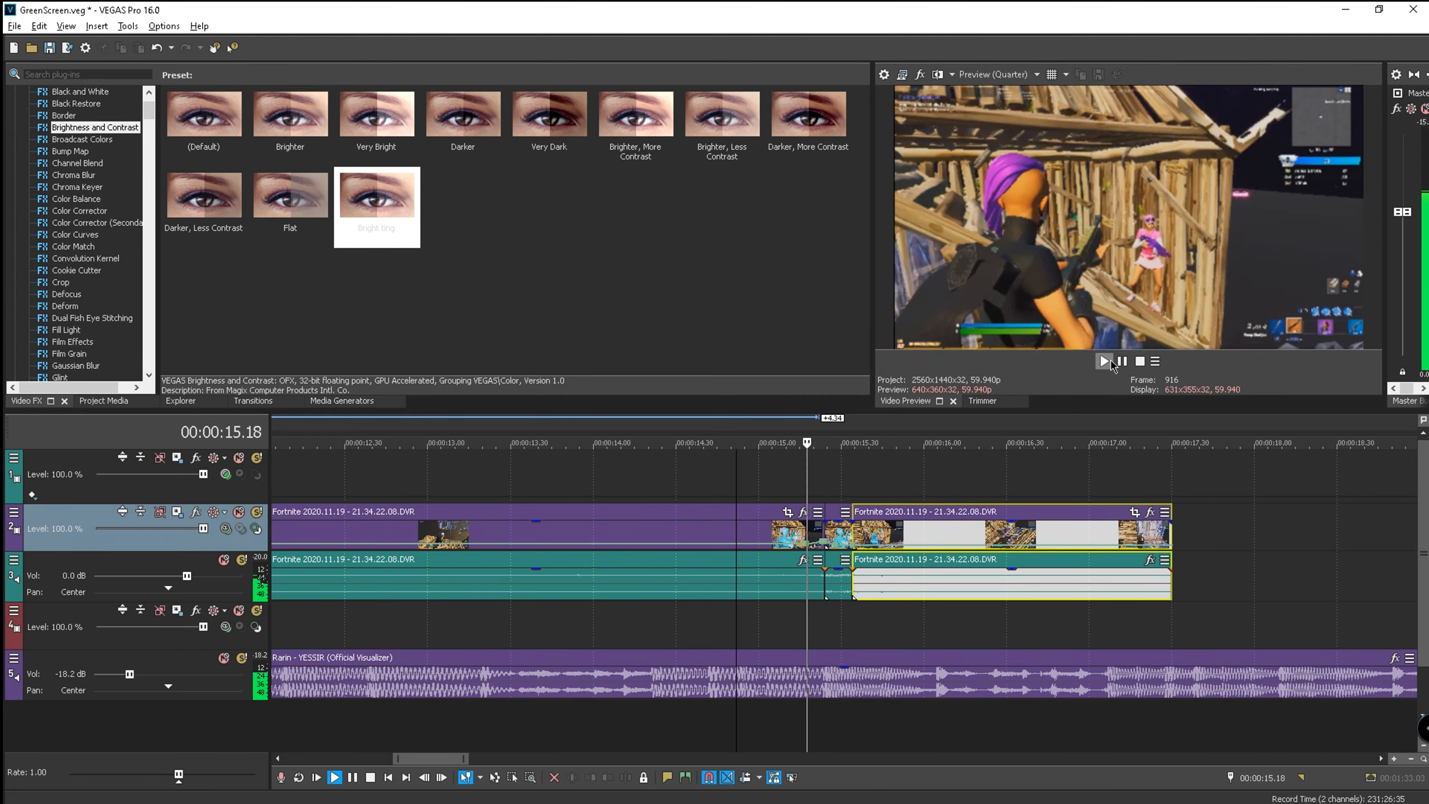
{"action": "left_click", "coordinate": [1117, 362]}
{"action": "scroll", "coordinate": [843, 495], "scroll_direction": "up", "scroll_amount": 2}
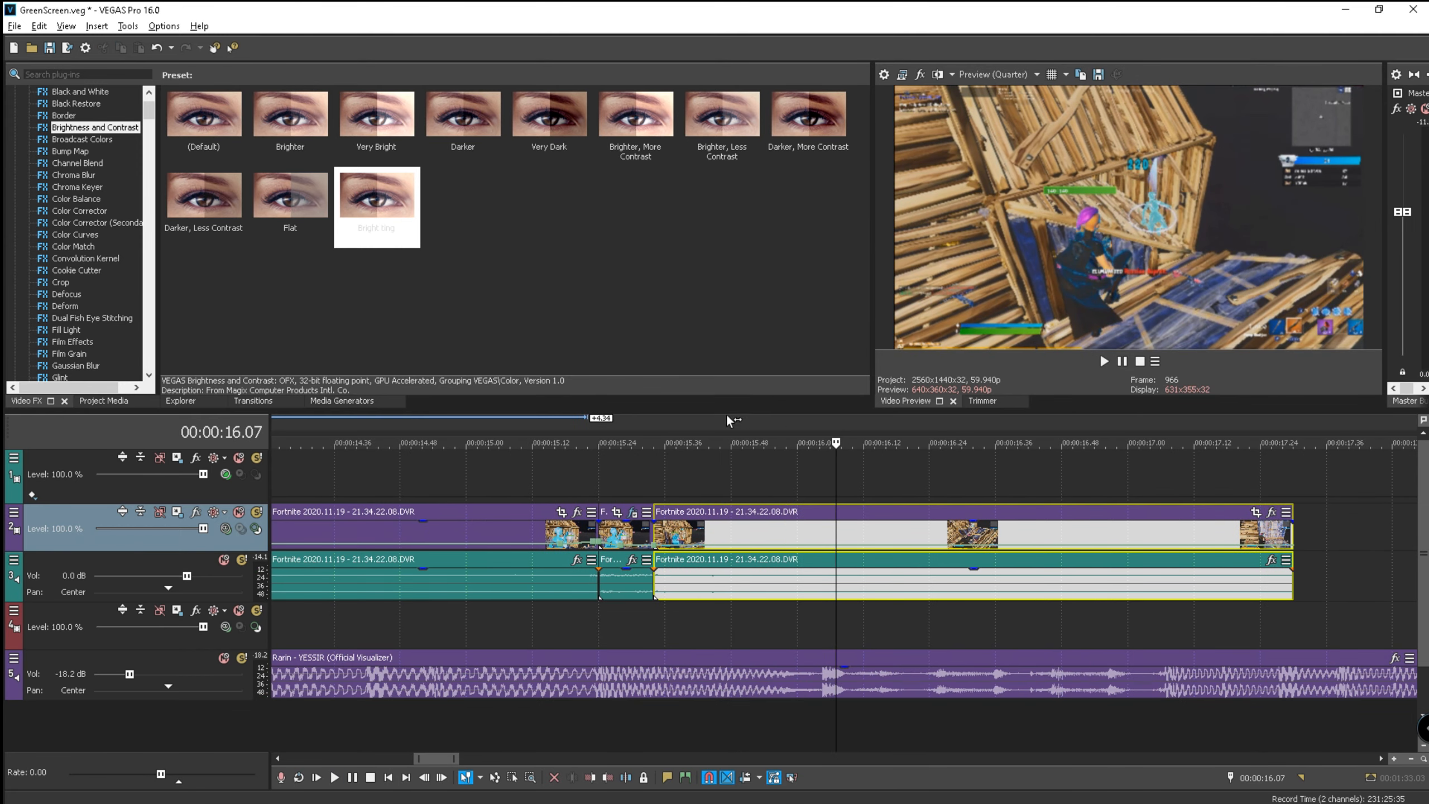
{"action": "left_click", "coordinate": [639, 425]}
{"action": "scroll", "coordinate": [652, 486], "scroll_direction": "up", "scroll_amount": 1}
{"action": "left_click", "coordinate": [837, 512]}
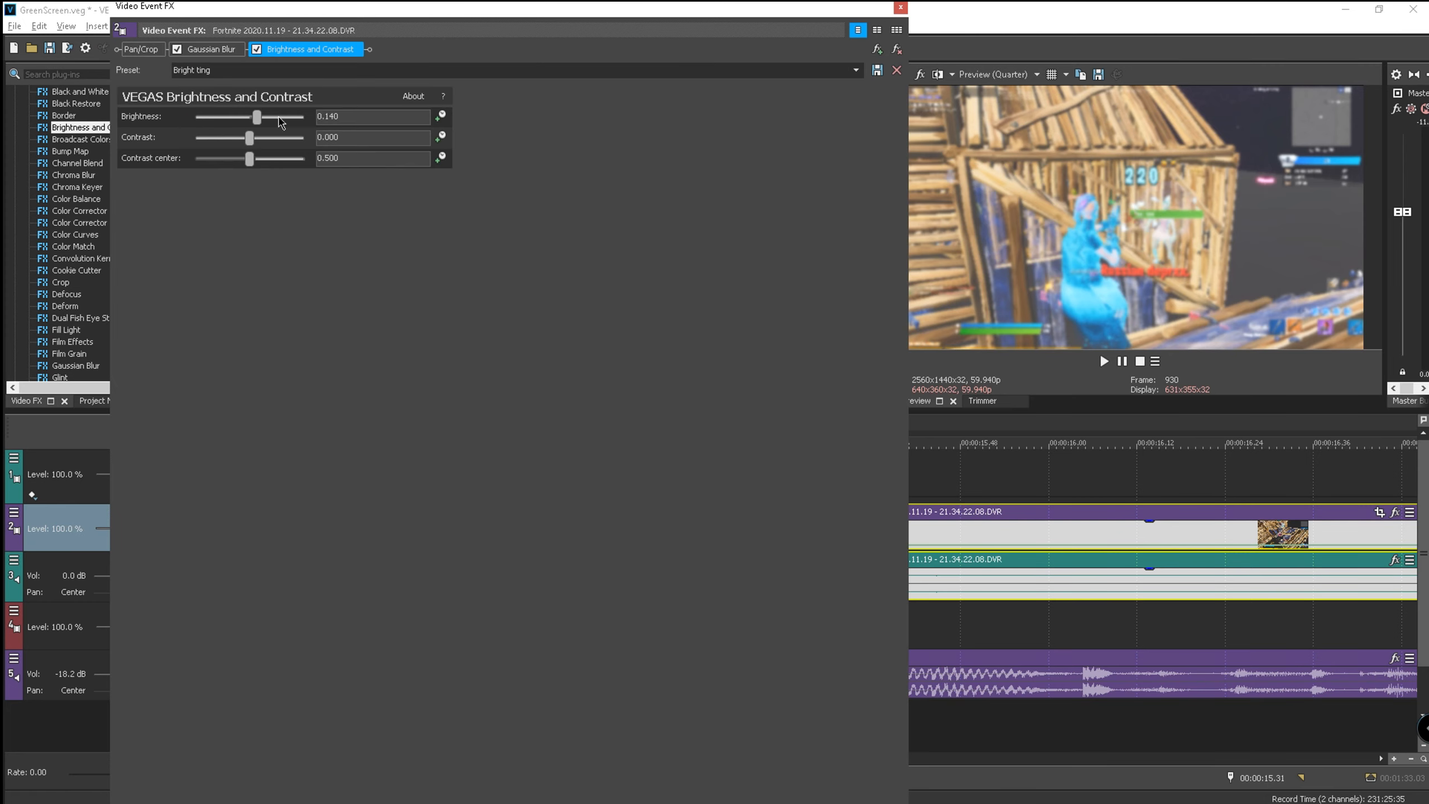
{"action": "left_click", "coordinate": [258, 50]}
{"action": "left_click", "coordinate": [897, 50]}
{"action": "left_click", "coordinate": [901, 7]}
{"action": "scroll", "coordinate": [63, 298], "scroll_direction": "down", "scroll_amount": 1}
{"action": "scroll", "coordinate": [63, 303], "scroll_direction": "down", "scroll_amount": 20}
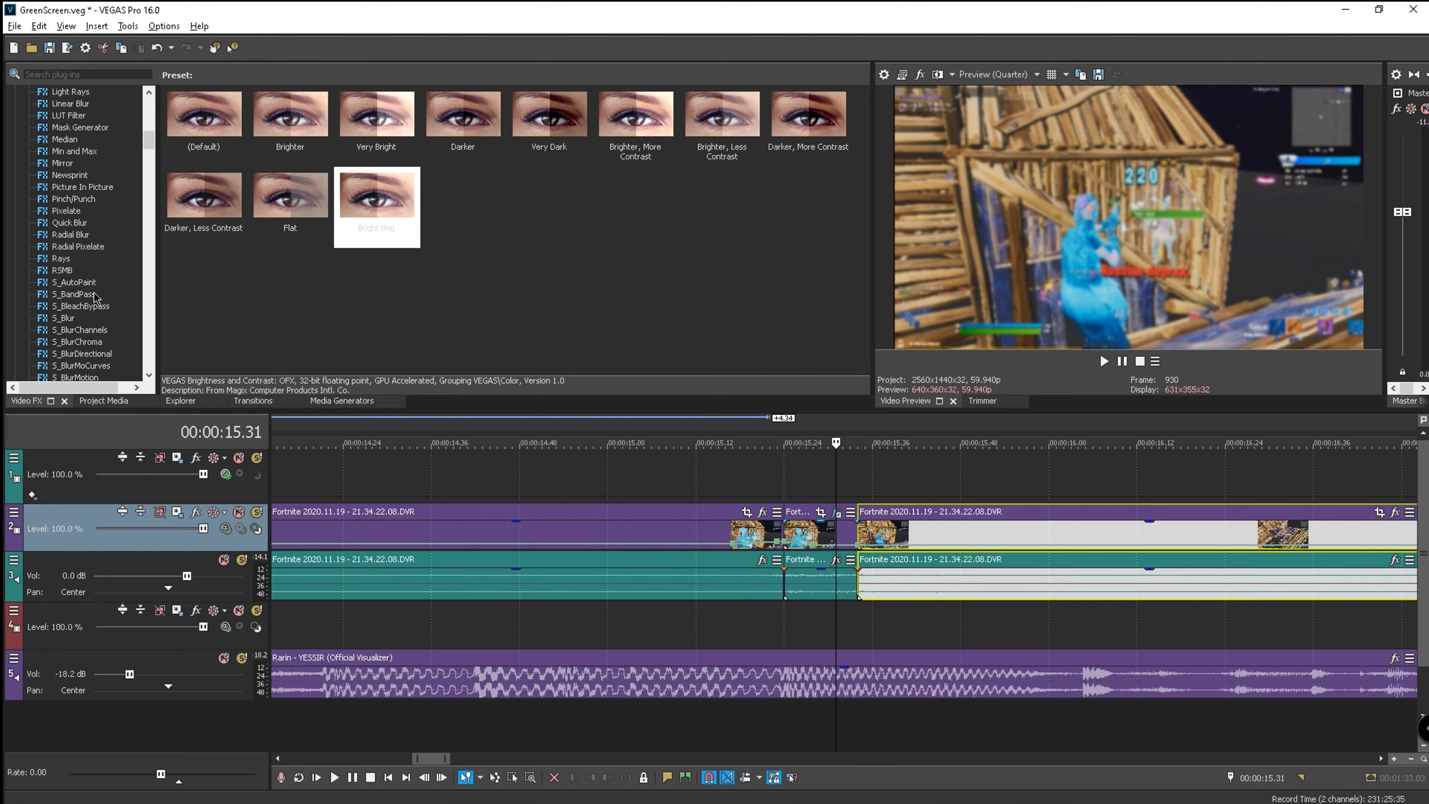
{"action": "scroll", "coordinate": [90, 292], "scroll_direction": "up", "scroll_amount": 10}
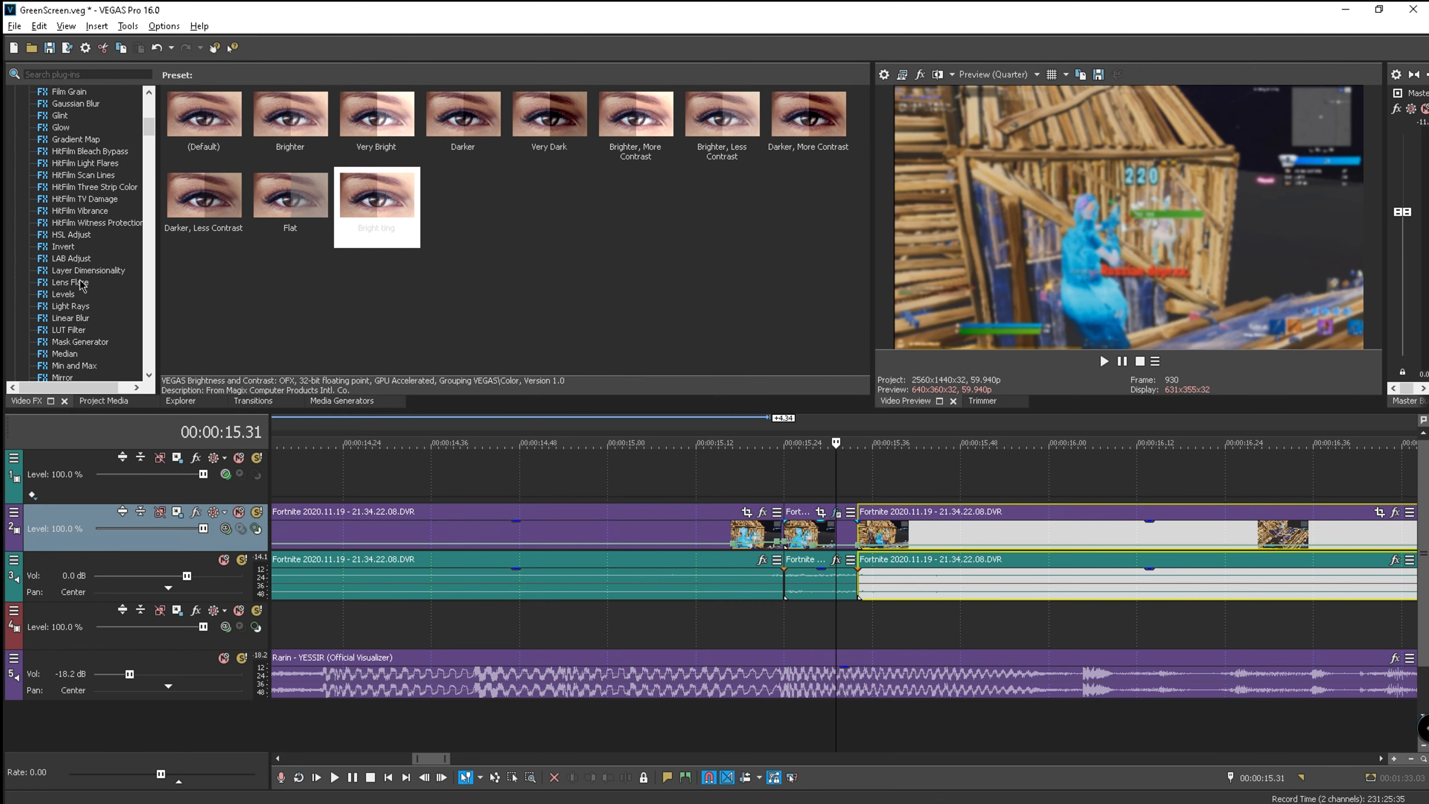
{"action": "scroll", "coordinate": [71, 312], "scroll_direction": "up", "scroll_amount": 4}
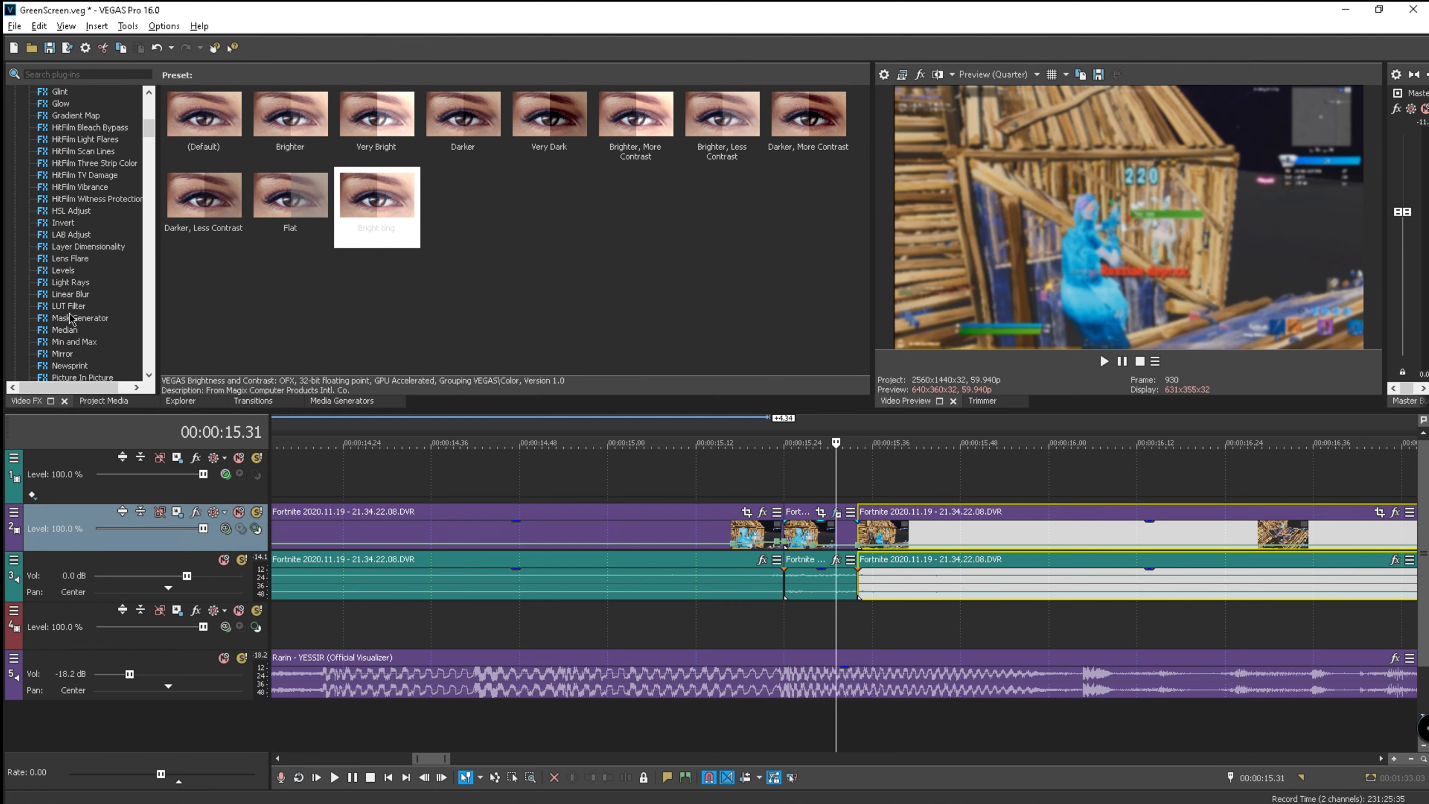
- Add a magenta Glow with 0.034 glow percent and 0.272 intensity to the short piece
{"action": "left_click", "coordinate": [61, 224]}
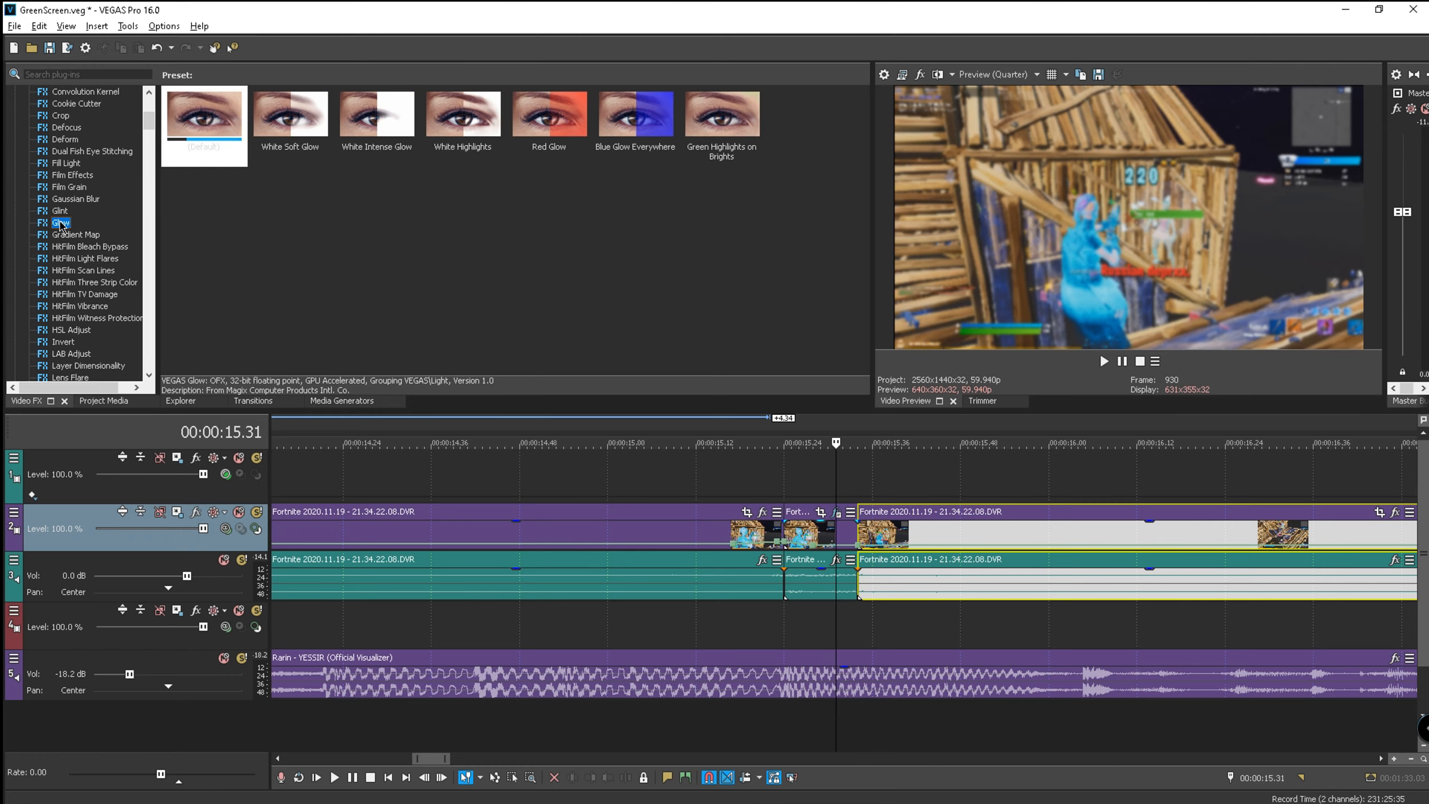
{"action": "left_click_drag", "start_coordinate": [807, 517], "coordinate": [804, 519]}
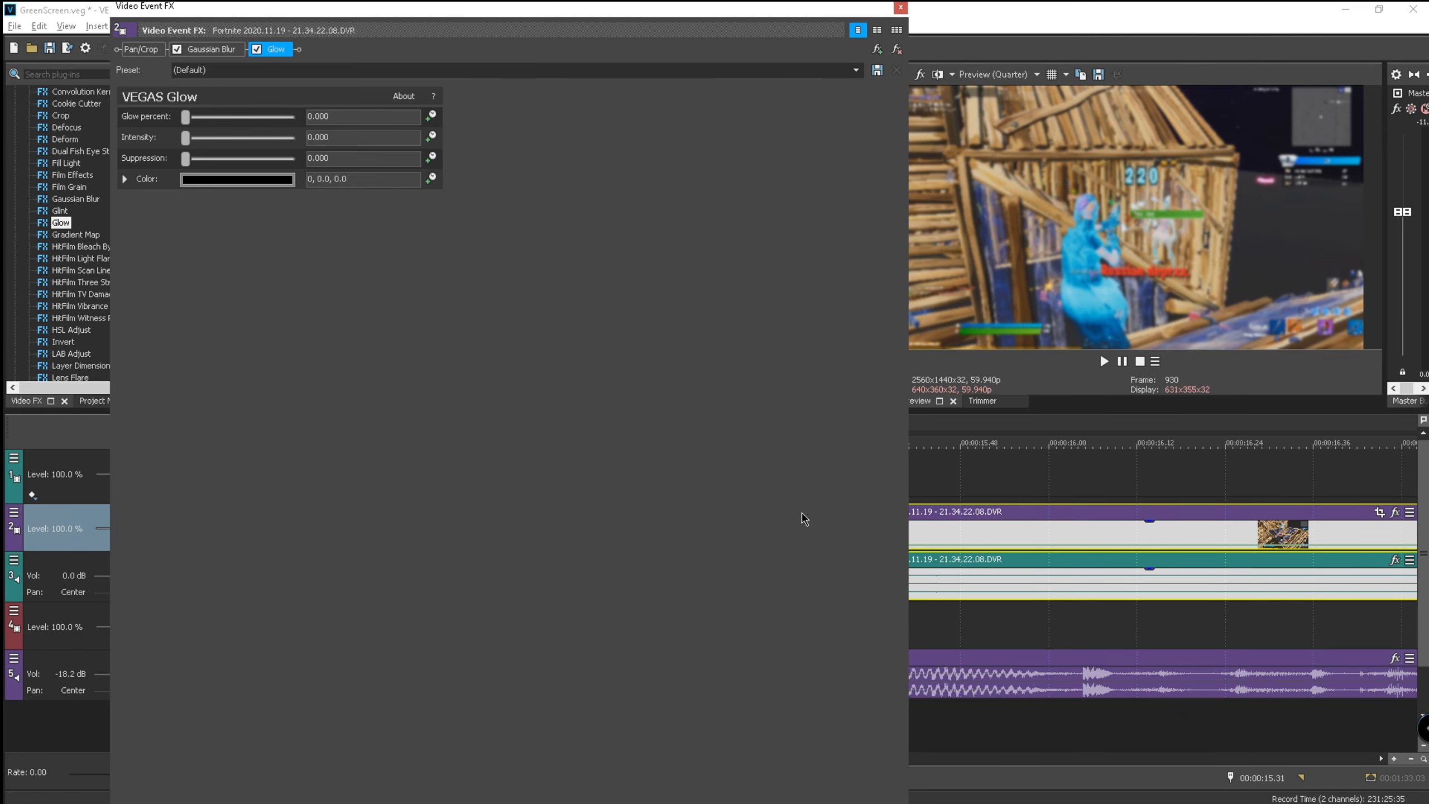
{"action": "left_click", "coordinate": [244, 179]}
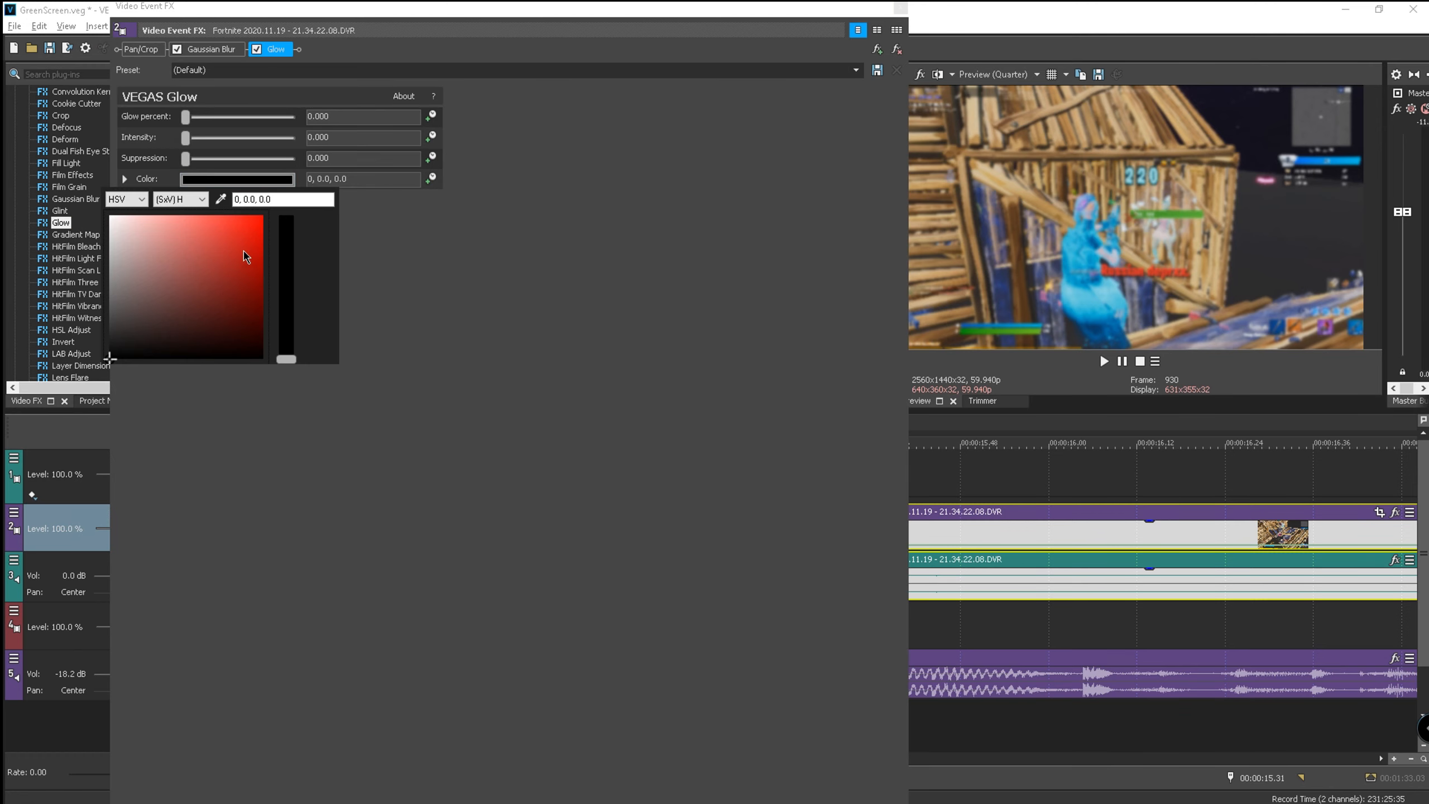
{"action": "left_click", "coordinate": [129, 200]}
{"action": "left_click", "coordinate": [122, 237]}
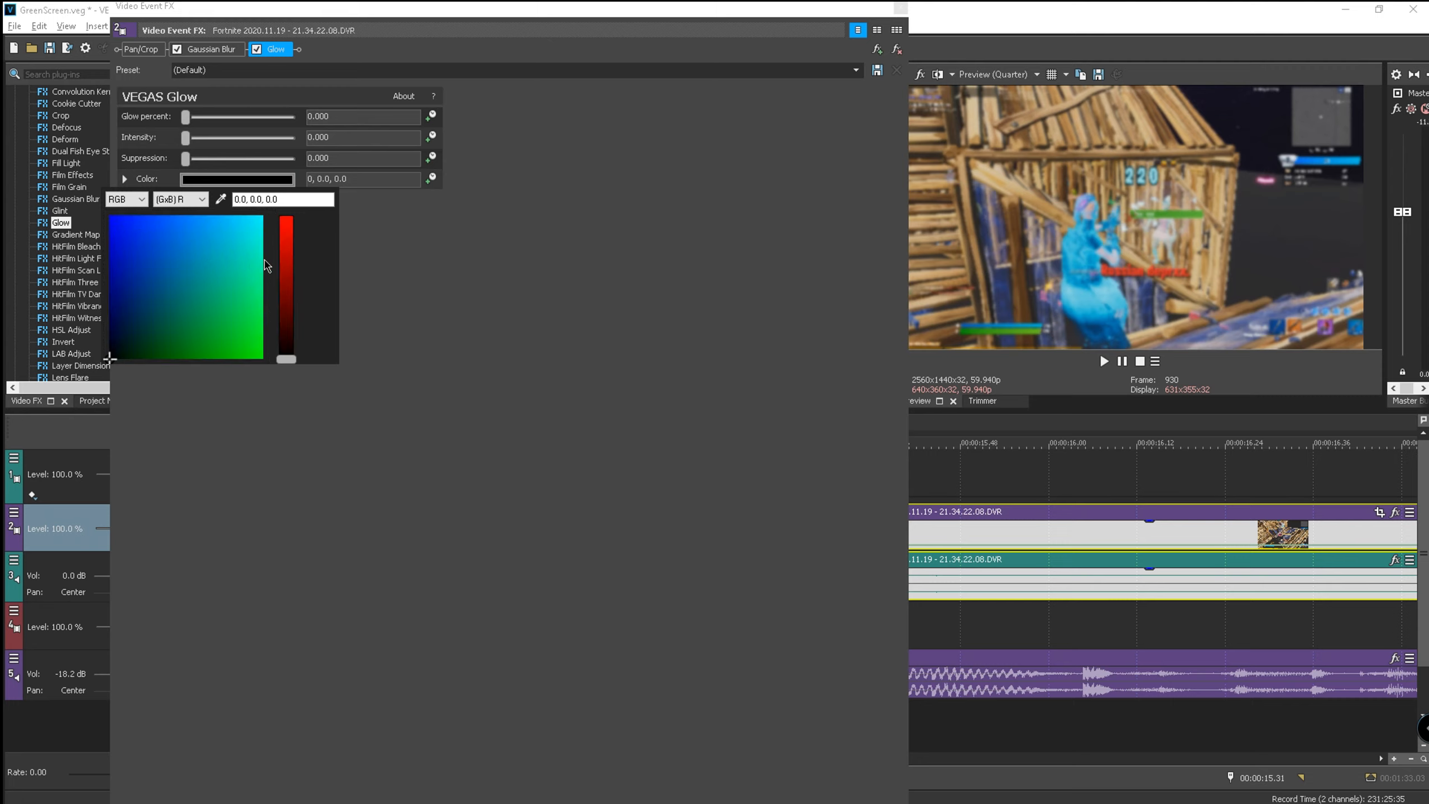
{"action": "left_click", "coordinate": [180, 199]}
{"action": "left_click", "coordinate": [186, 234]}
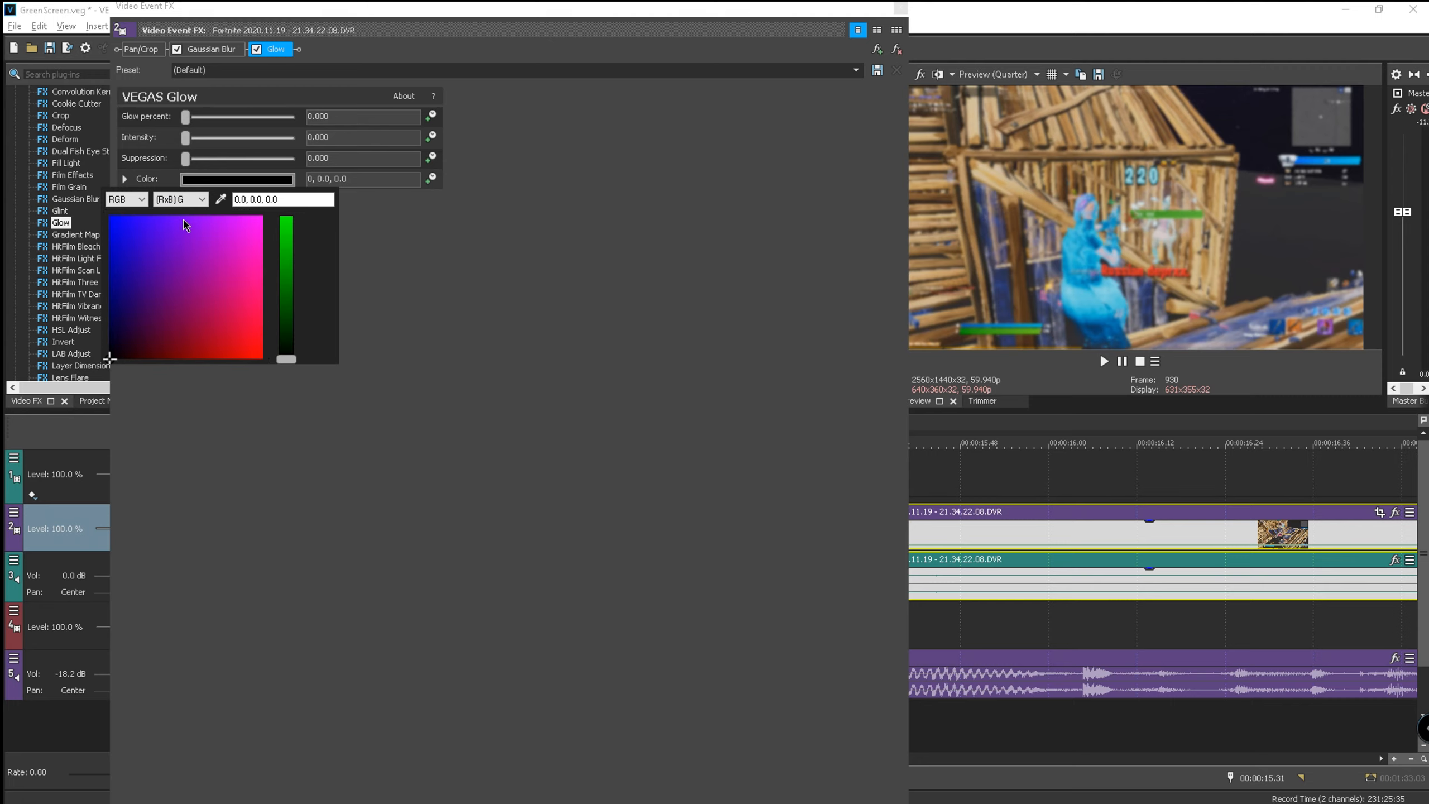
{"action": "left_click_drag", "start_coordinate": [116, 358], "coordinate": [232, 261]}
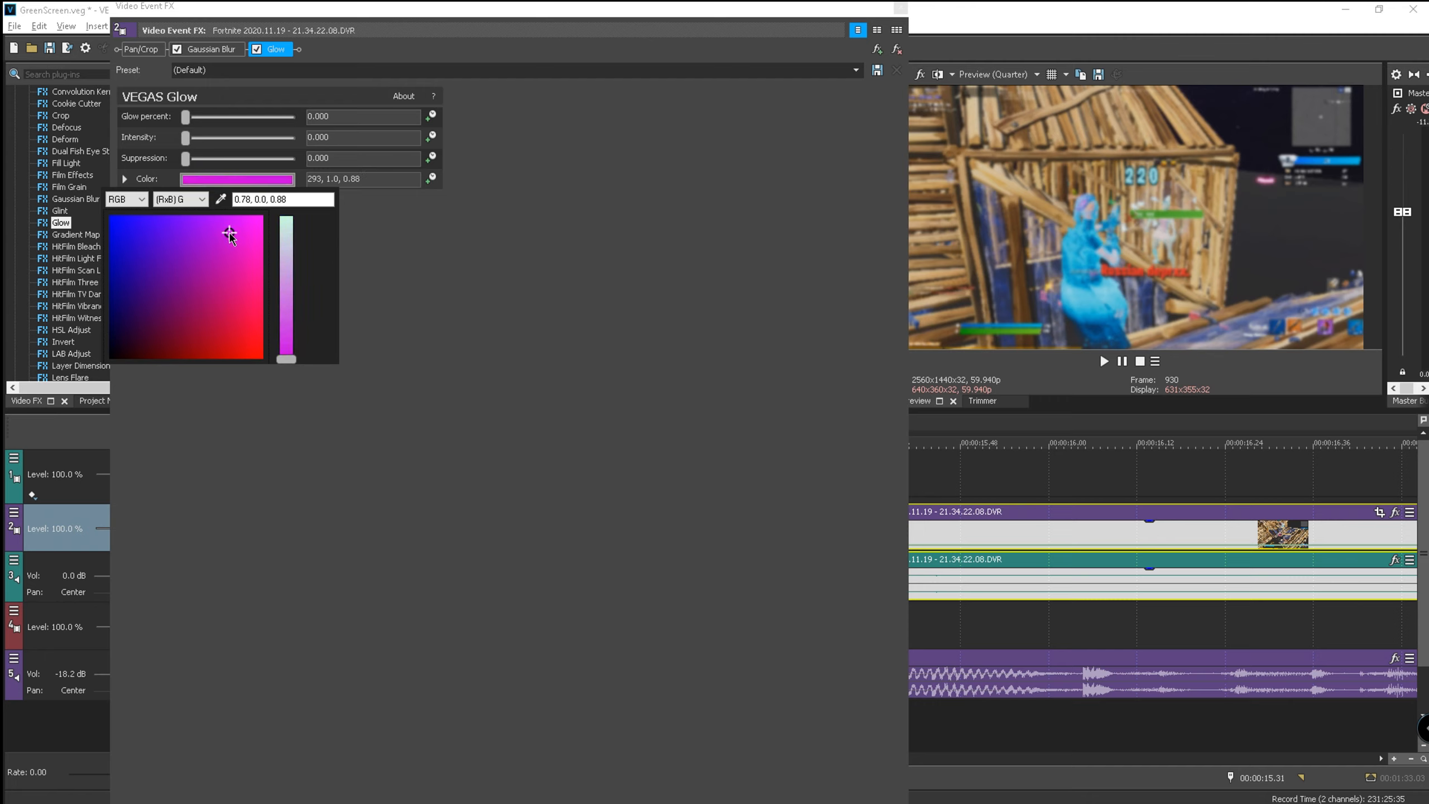
{"action": "left_click", "coordinate": [511, 279]}
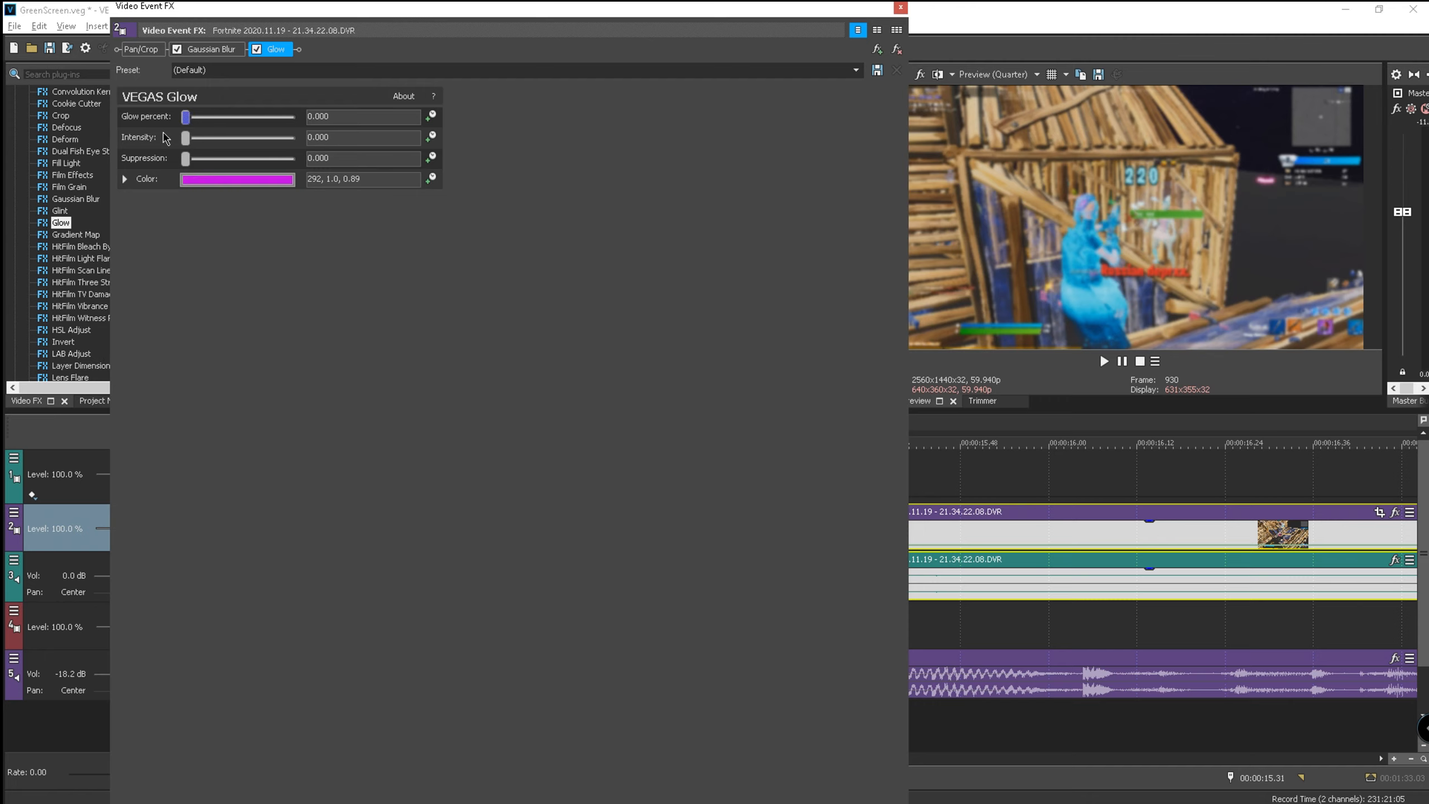
{"action": "left_click_drag", "start_coordinate": [187, 143], "coordinate": [190, 144]}
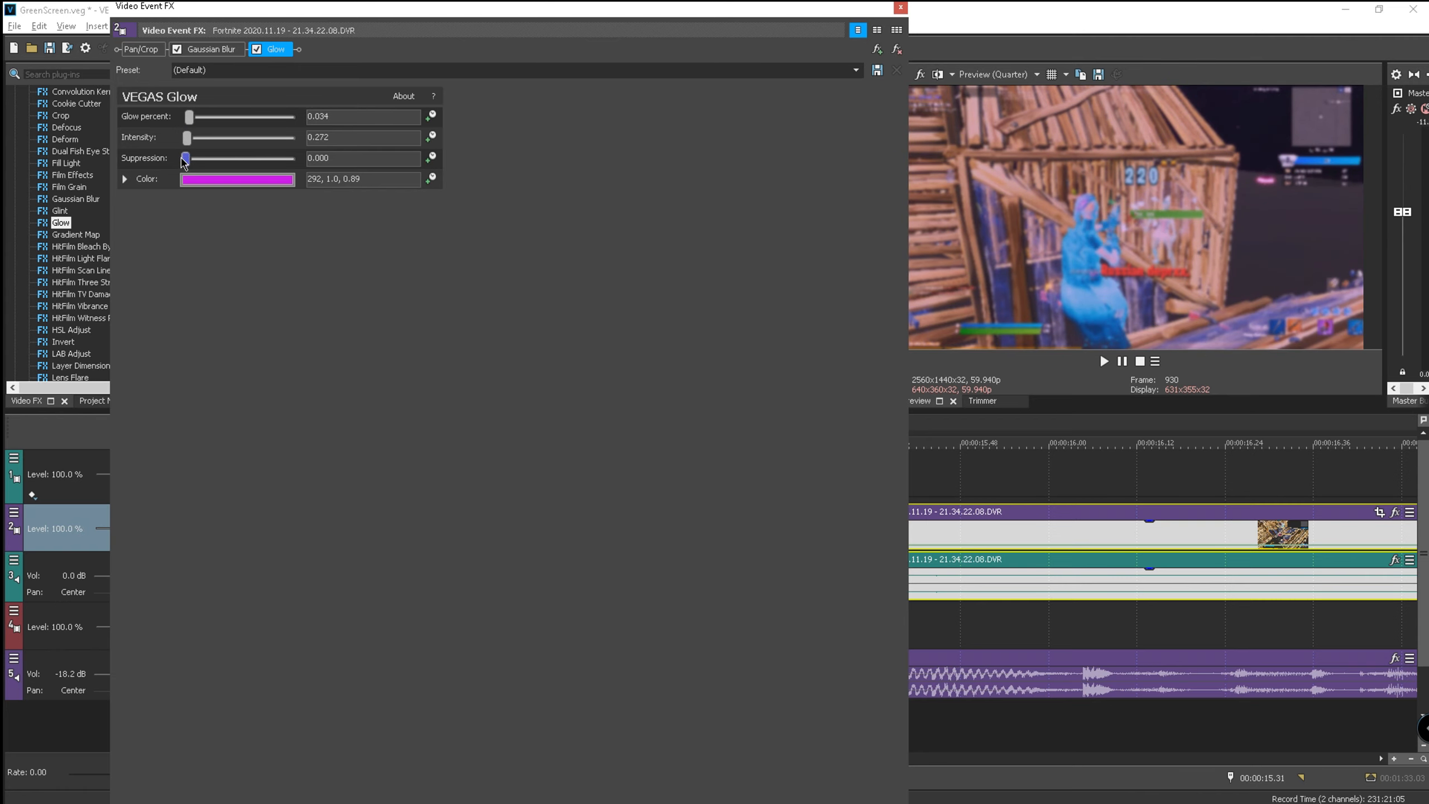
{"action": "left_click", "coordinate": [901, 7]}
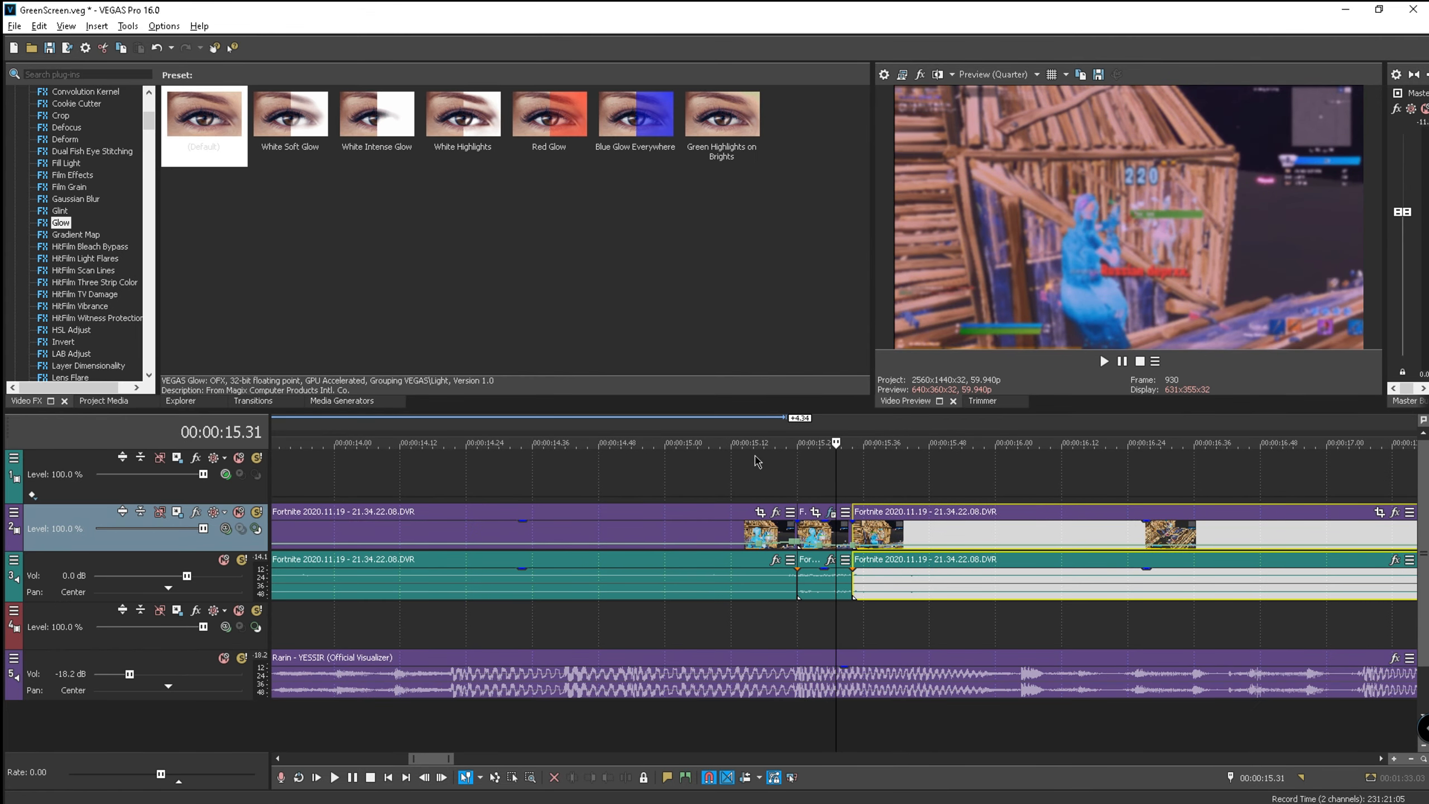
{"action": "left_click", "coordinate": [754, 424]}
{"action": "left_click", "coordinate": [1104, 361]}
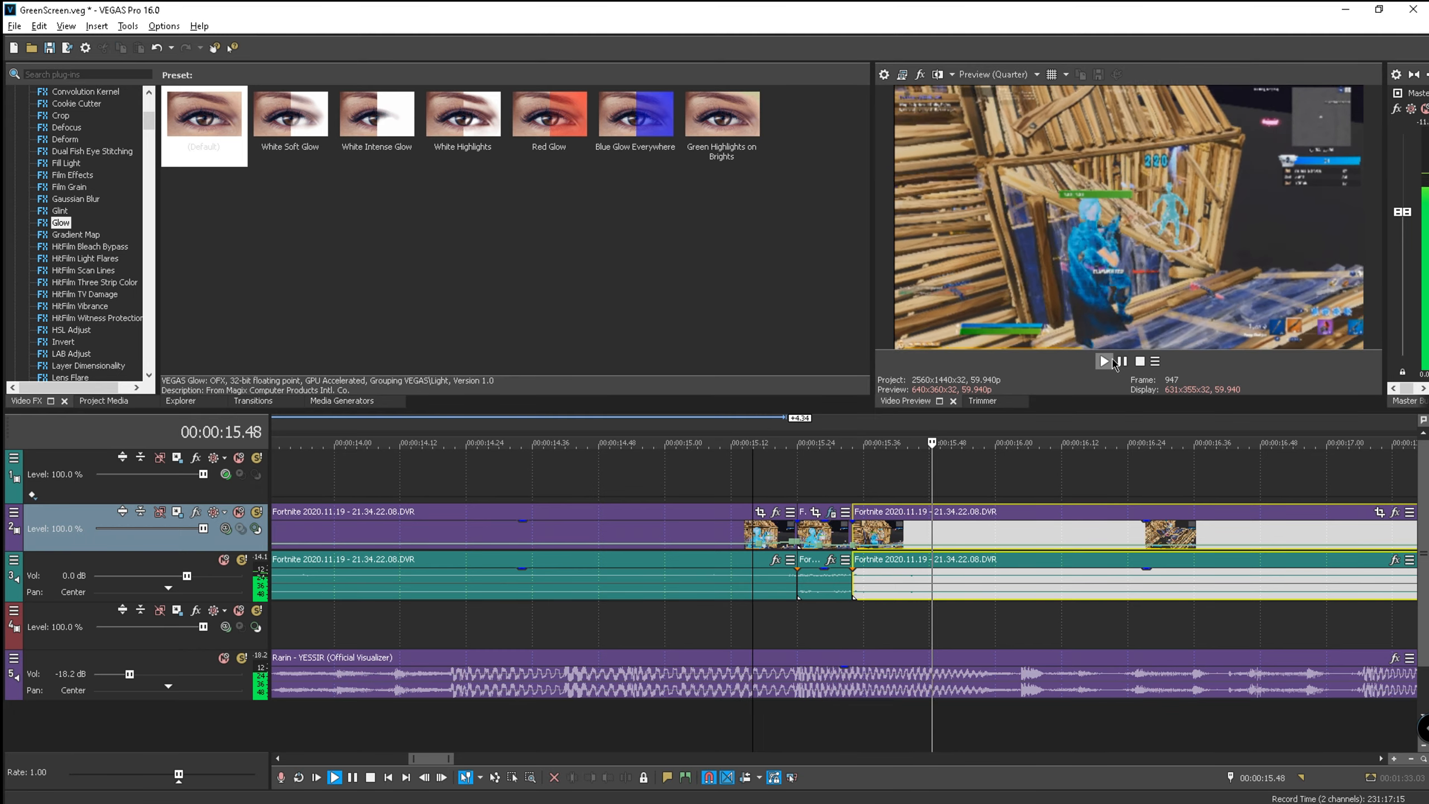
{"action": "scroll", "coordinate": [979, 485], "scroll_direction": "down", "scroll_amount": 3}
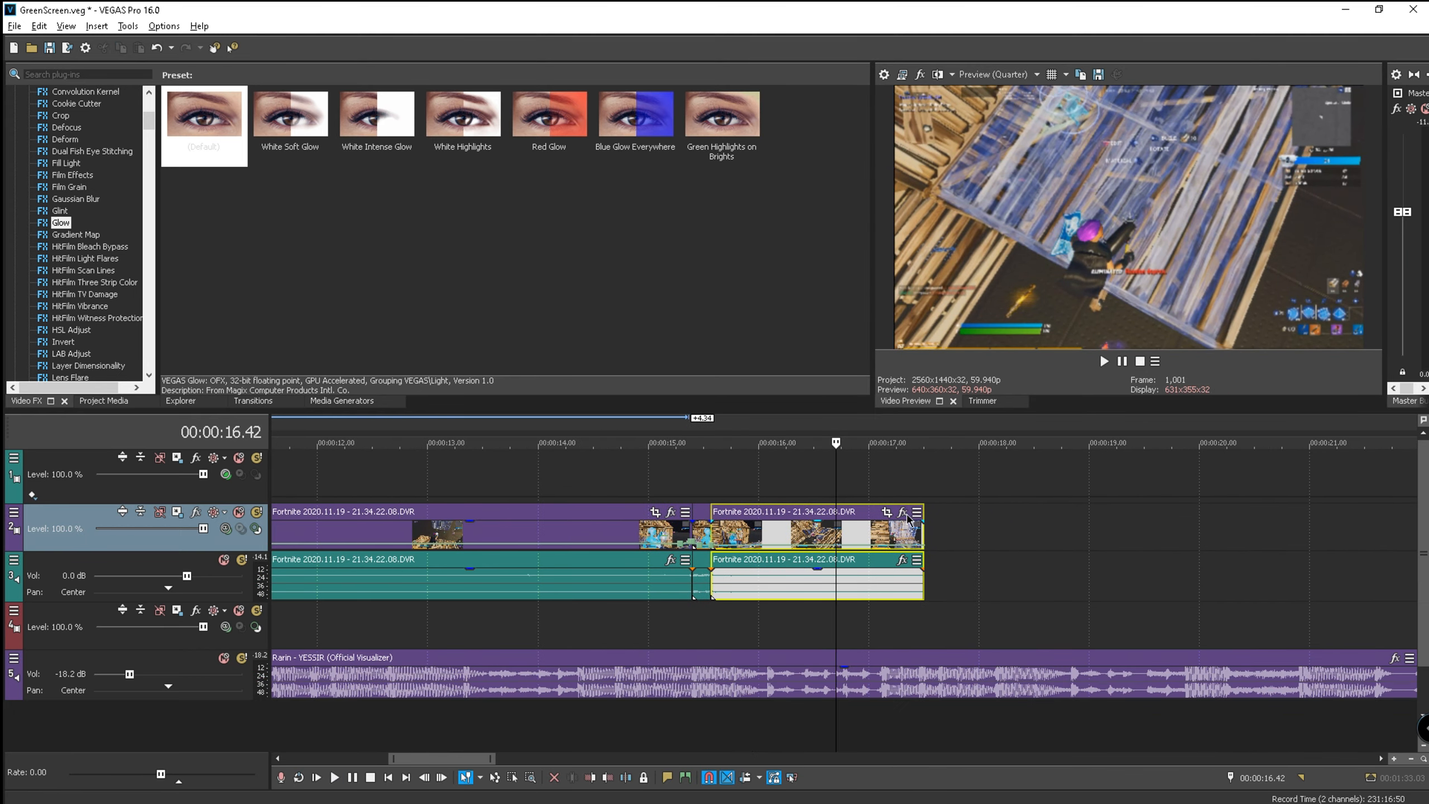
{"action": "scroll", "coordinate": [719, 482], "scroll_direction": "down", "scroll_amount": 5}
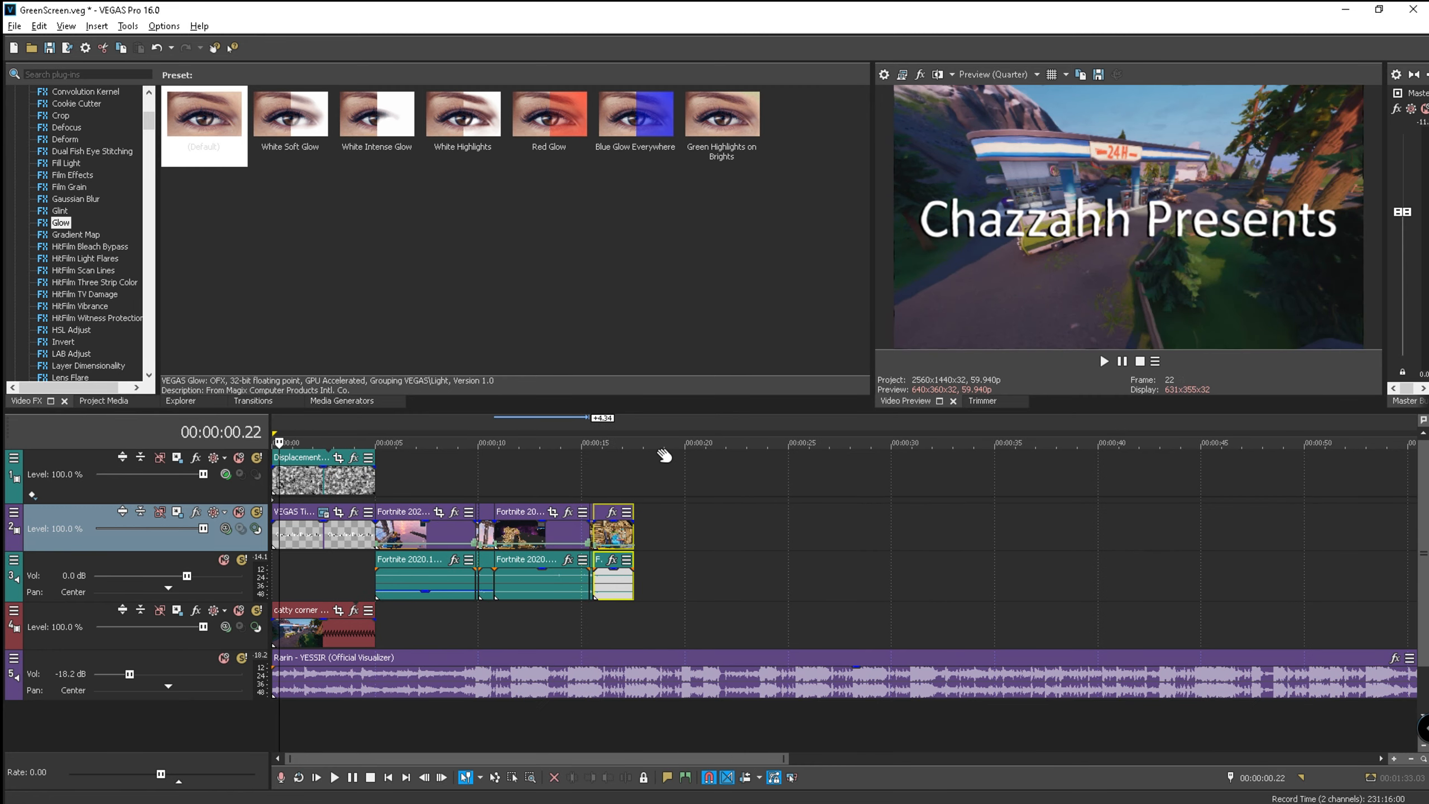
{"action": "left_click", "coordinate": [642, 422]}
{"action": "scroll", "coordinate": [588, 459], "scroll_direction": "up", "scroll_amount": 1}
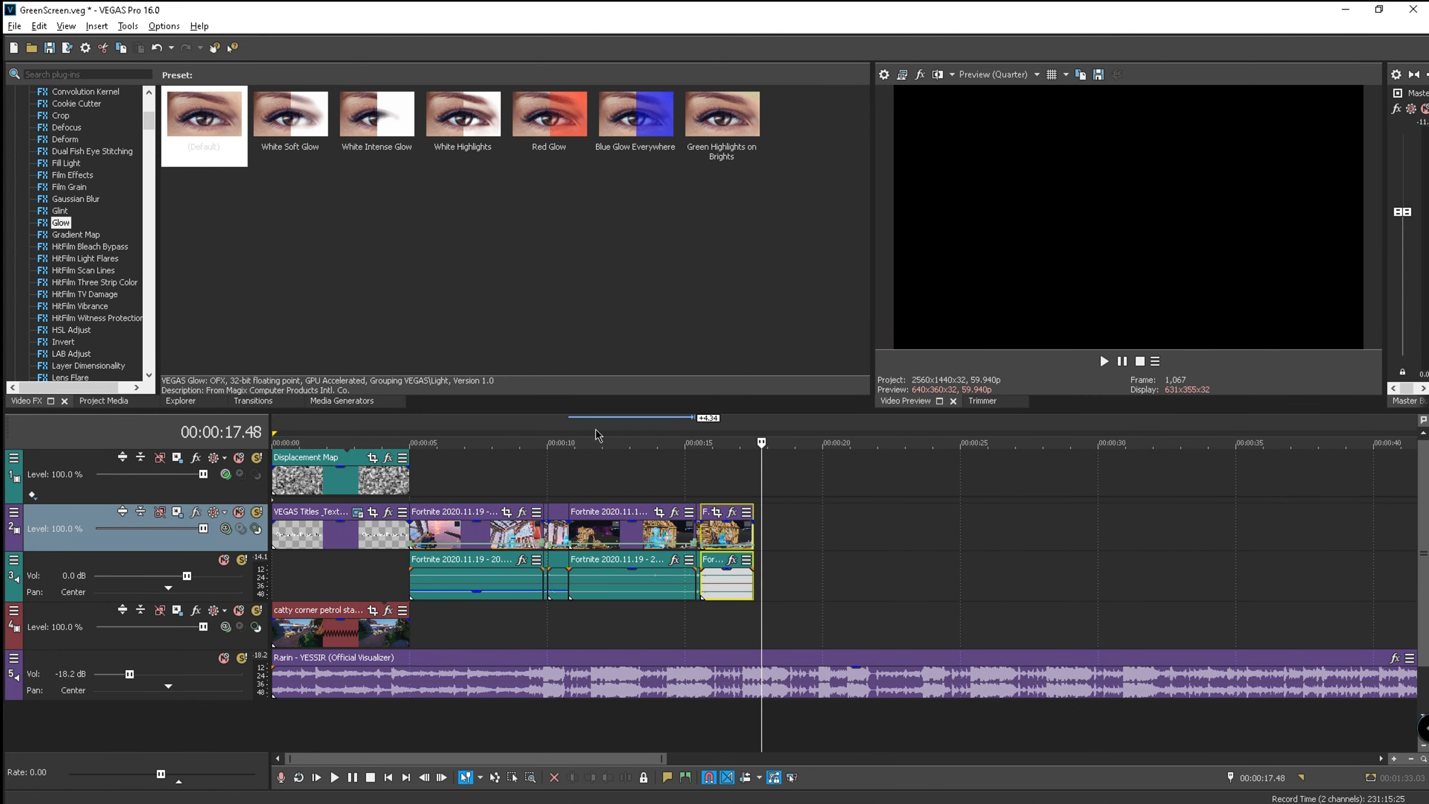
{"action": "left_click", "coordinate": [542, 427]}
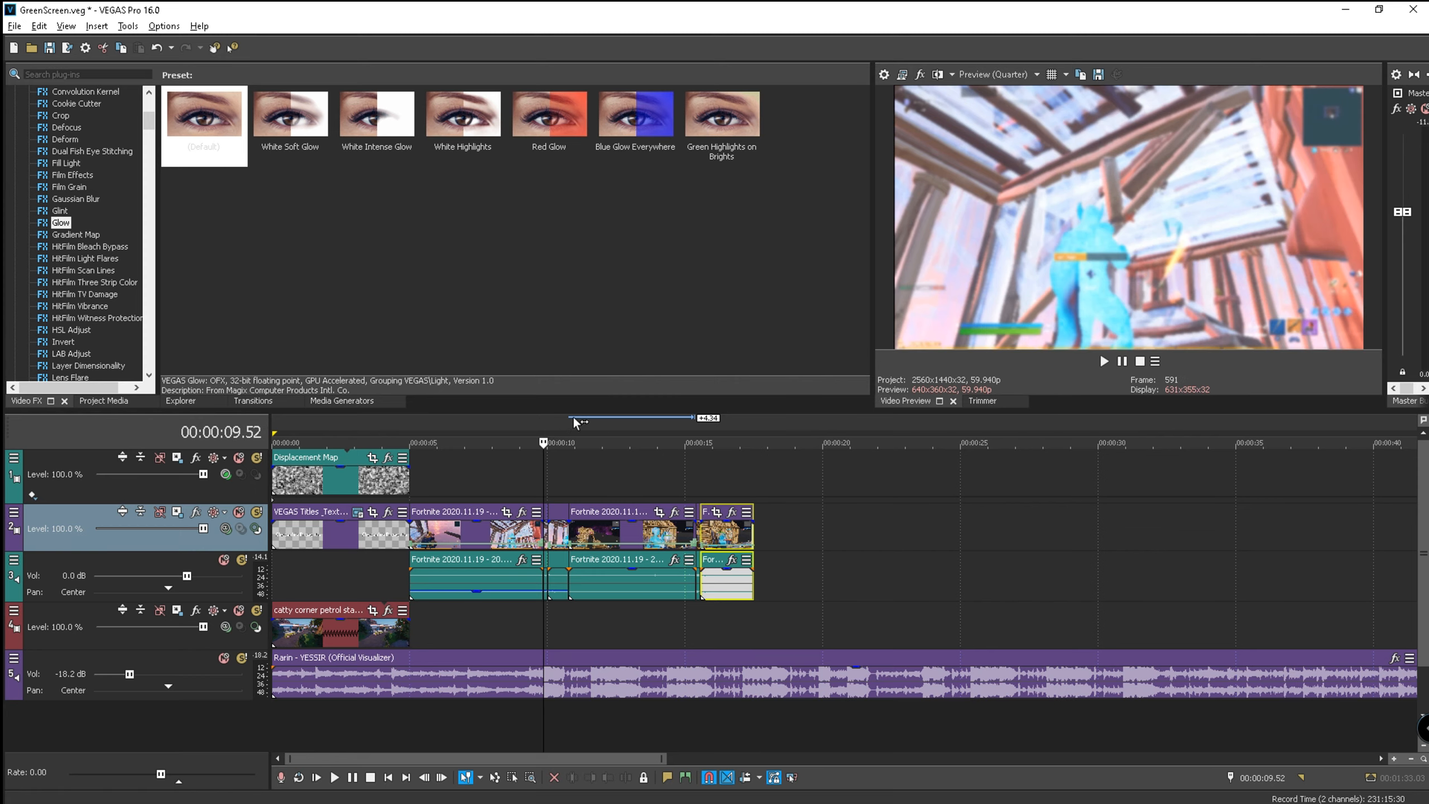
{"action": "key", "text": "space"}
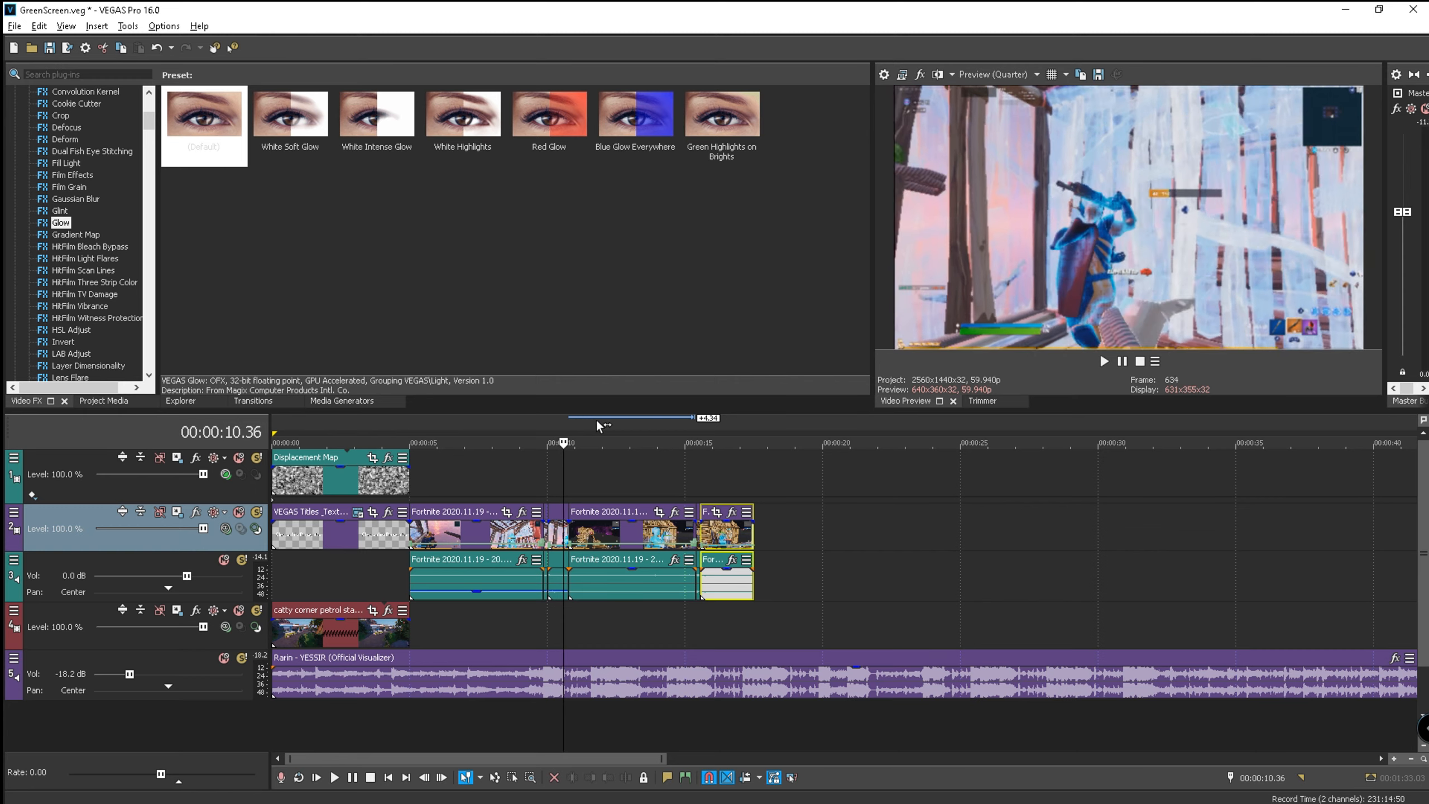